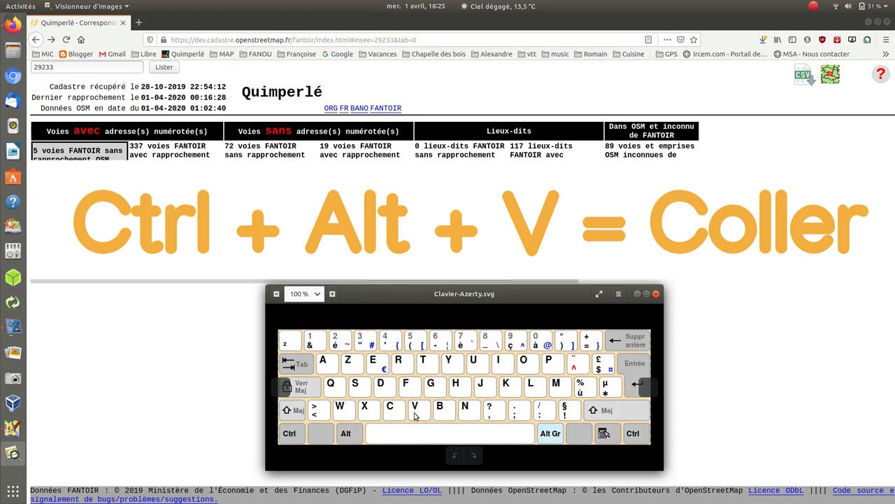
Among Quimperlé's numbered FANTOIR streets matched with OSM, load the 3 points to integrate for Rue de la Corniche into JOSM.
{"action": "key", "text": "ctrl+w"}
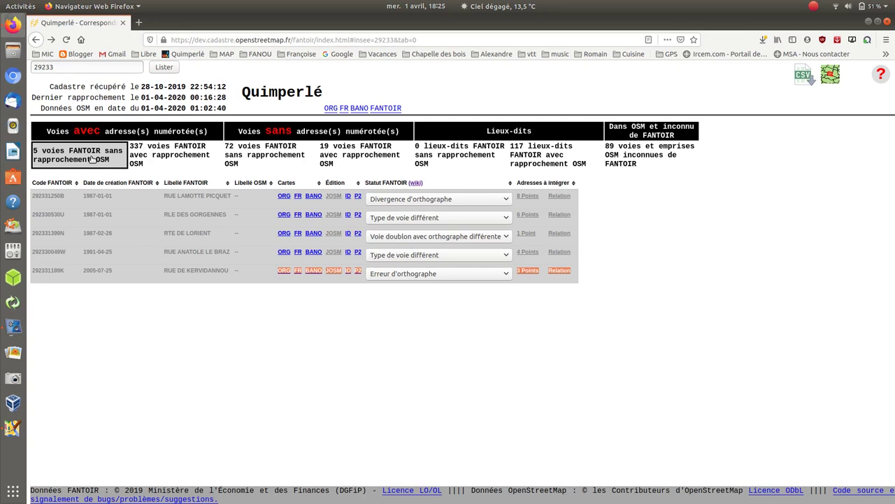
{"action": "left_click", "coordinate": [167, 158]}
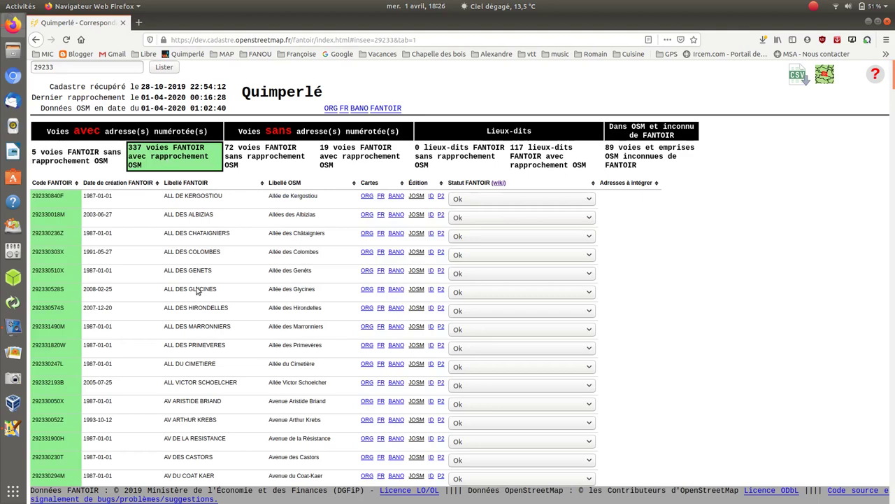
{"action": "scroll", "coordinate": [198, 291], "scroll_direction": "down", "scroll_amount": 20}
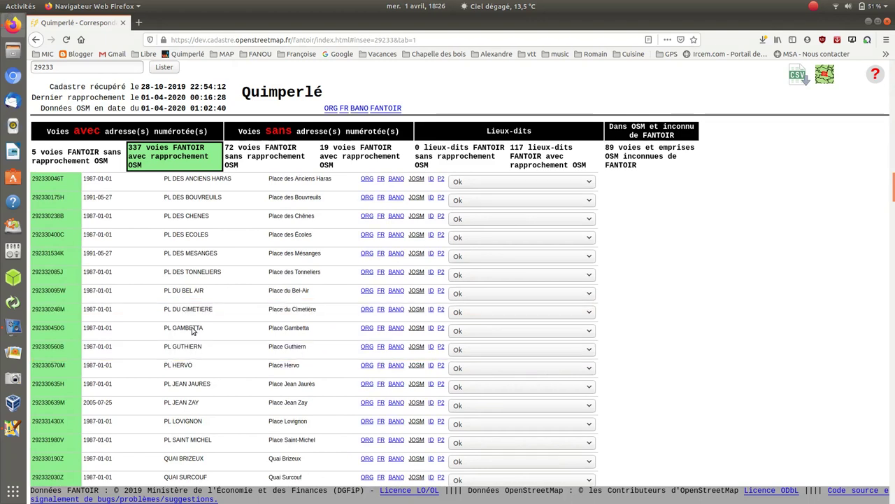
{"action": "scroll", "coordinate": [193, 331], "scroll_direction": "down", "scroll_amount": 1}
{"action": "scroll", "coordinate": [193, 331], "scroll_direction": "down", "scroll_amount": 20}
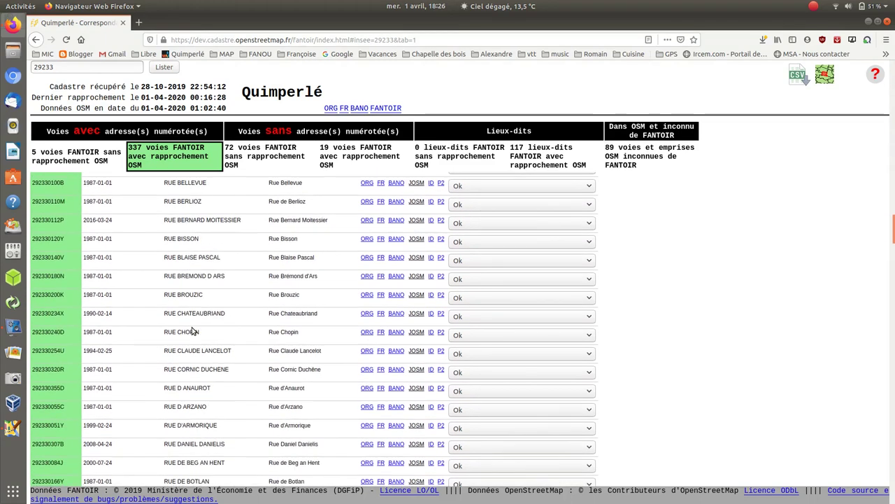
{"action": "scroll", "coordinate": [193, 330], "scroll_direction": "down", "scroll_amount": 8}
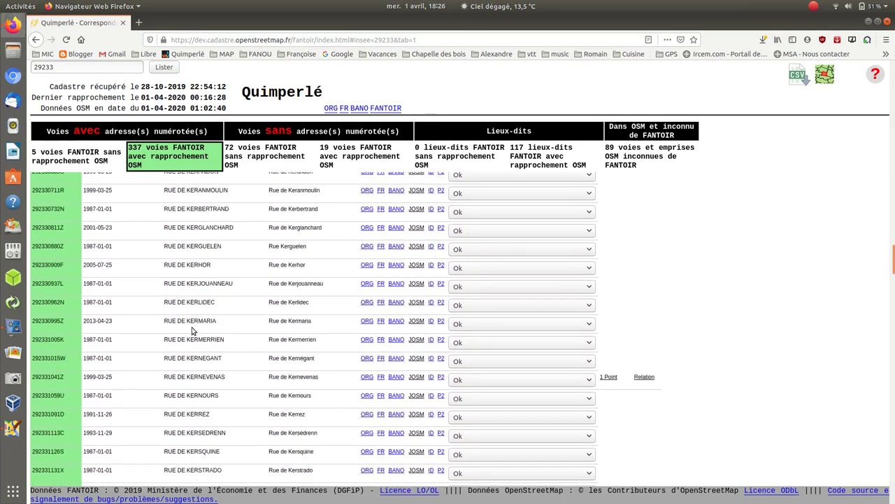
{"action": "scroll", "coordinate": [193, 331], "scroll_direction": "down", "scroll_amount": 4}
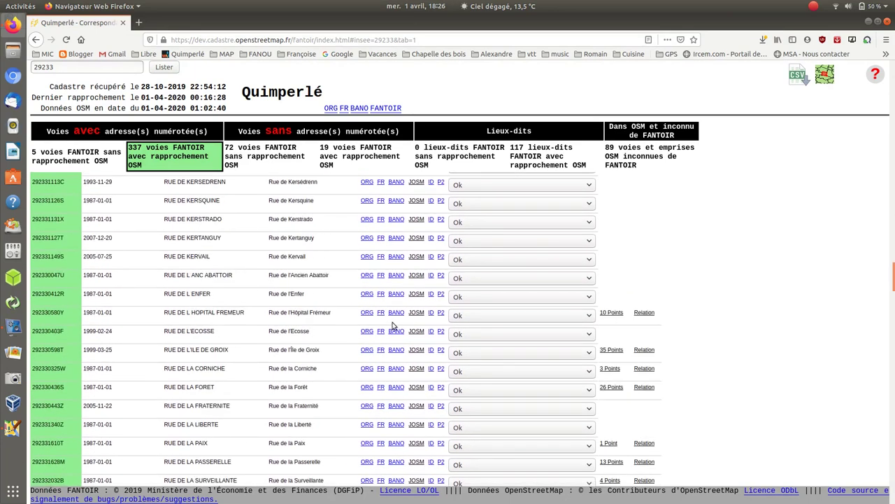
{"action": "scroll", "coordinate": [619, 313], "scroll_direction": "down", "scroll_amount": 2}
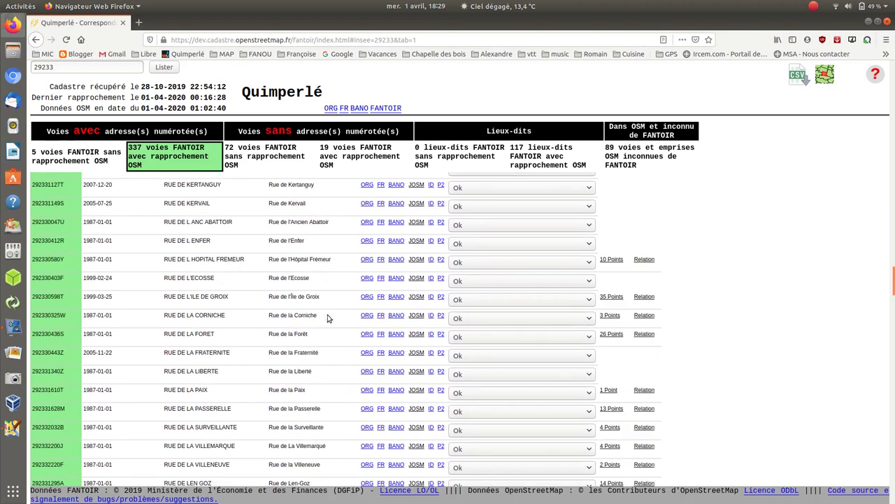
{"action": "left_click", "coordinate": [610, 315]}
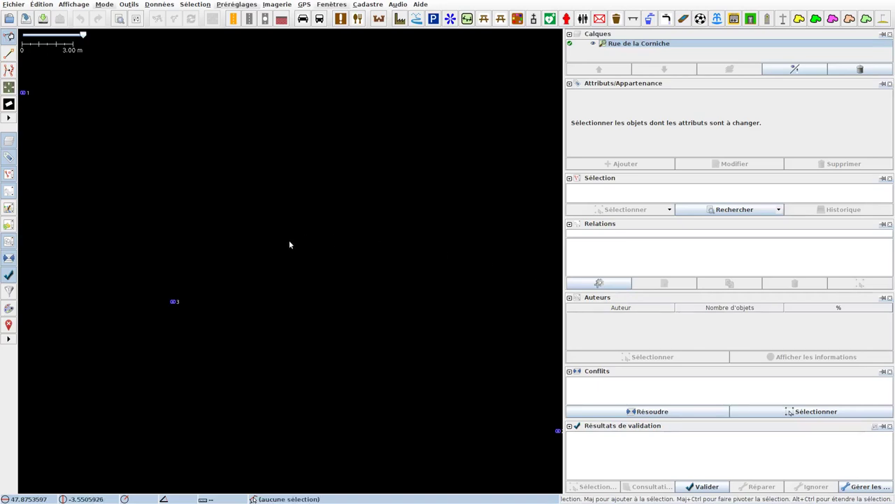
Copy the three Rue de la Corniche address points and create a new empty data layer.
{"action": "scroll", "coordinate": [286, 244], "scroll_direction": "down", "scroll_amount": 2}
{"action": "left_click_drag", "start_coordinate": [135, 133], "coordinate": [464, 396]}
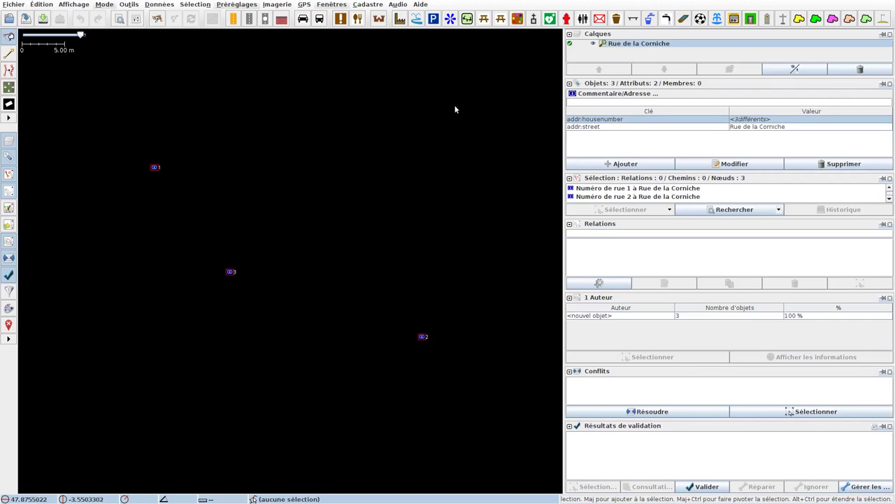
{"action": "left_click", "coordinate": [14, 5]}
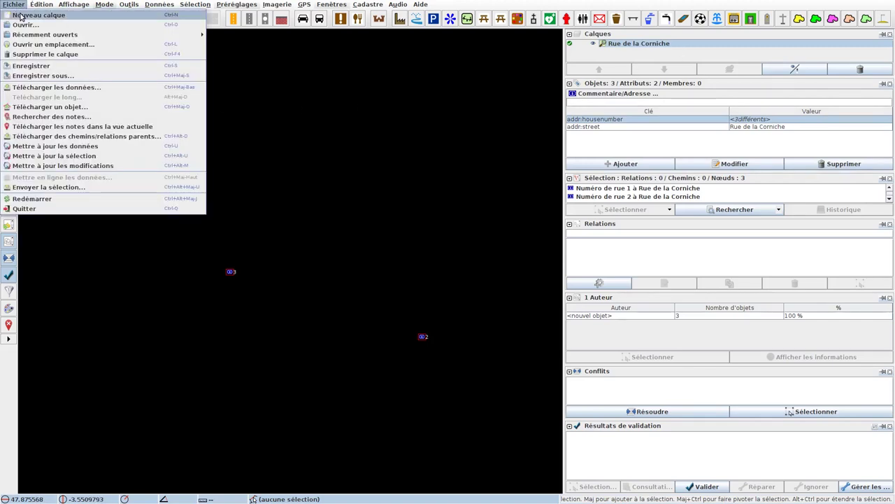
{"action": "left_click", "coordinate": [19, 16]}
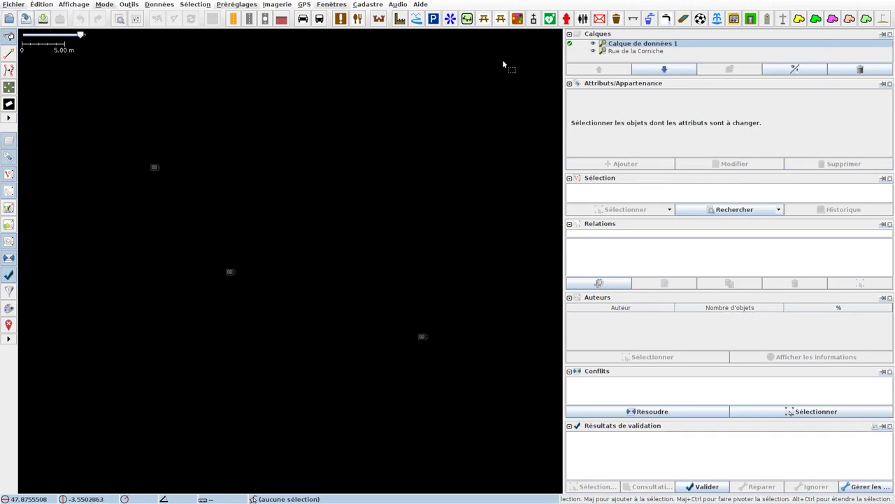
Download the OpenStreetMap data into the new layer for a wider area around Rue de la Corniche and Impasse Bellevue.
{"action": "left_click", "coordinate": [42, 19]}
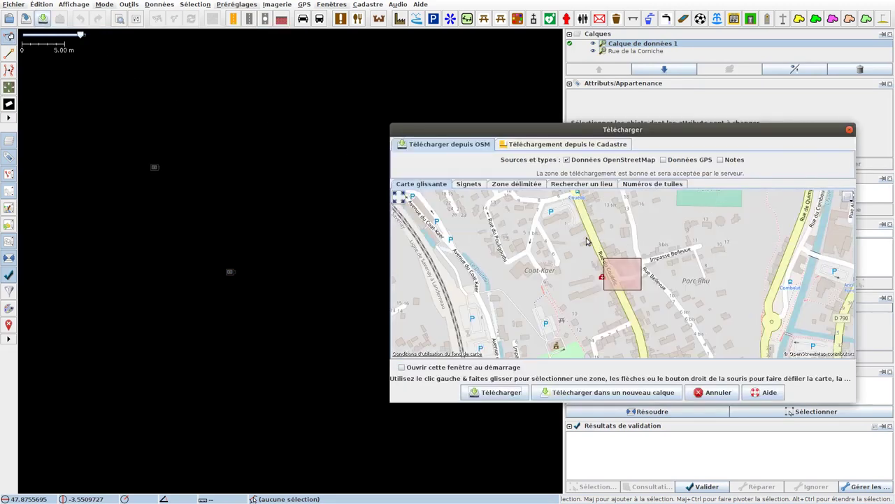
{"action": "left_click_drag", "start_coordinate": [587, 238], "coordinate": [679, 319]}
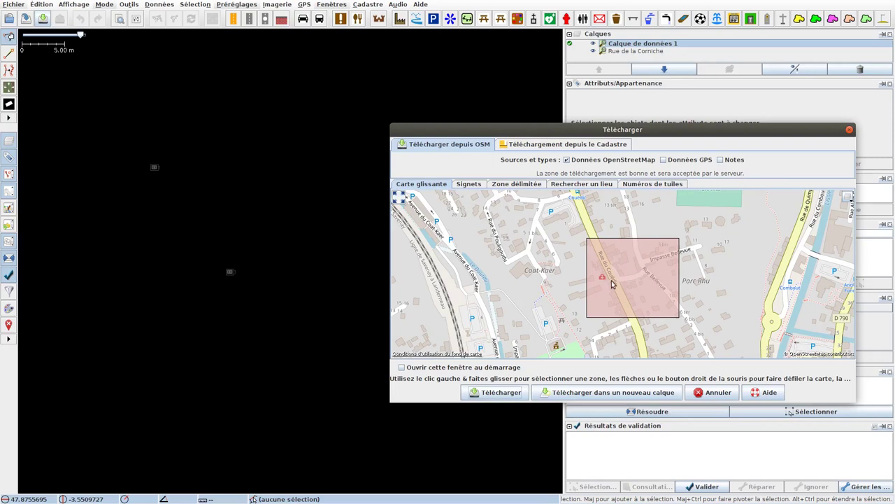
{"action": "left_click", "coordinate": [493, 393]}
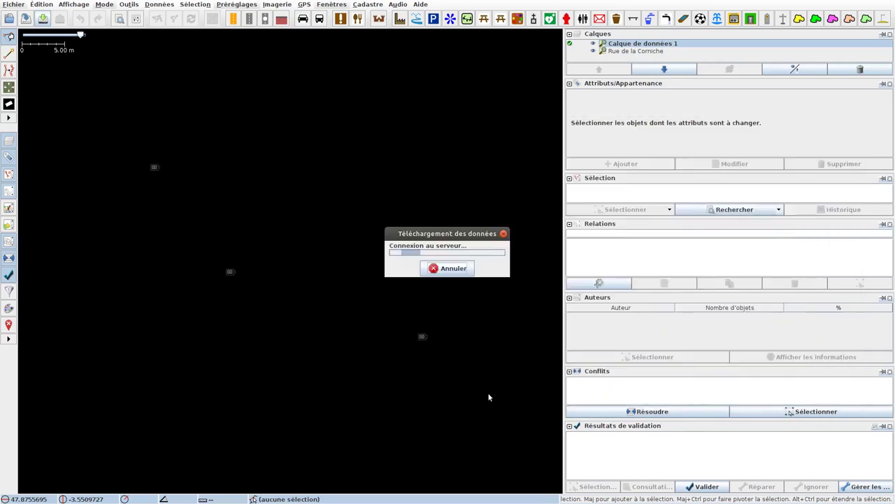
Paste the three copied address points at their original positions along Rue de la Corniche in the downloaded data layer.
{"action": "left_click", "coordinate": [287, 261]}
{"action": "left_click", "coordinate": [287, 261]}
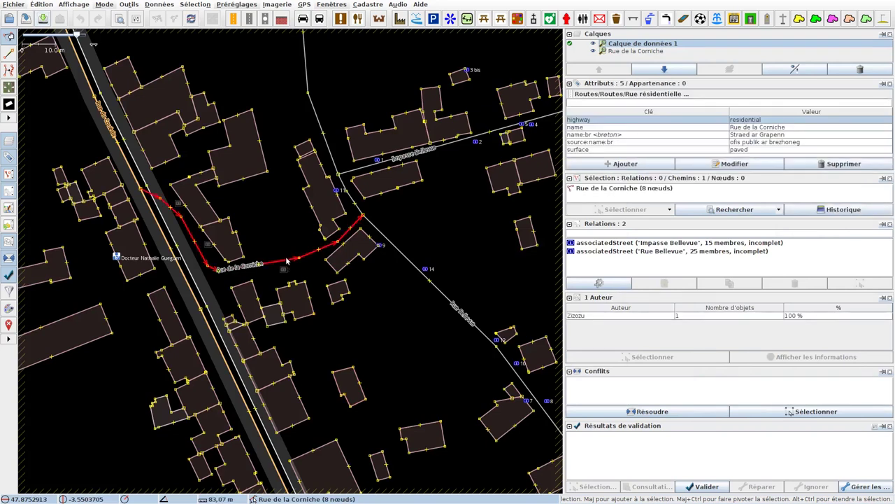
{"action": "key", "text": "ctrl+shift+a"}
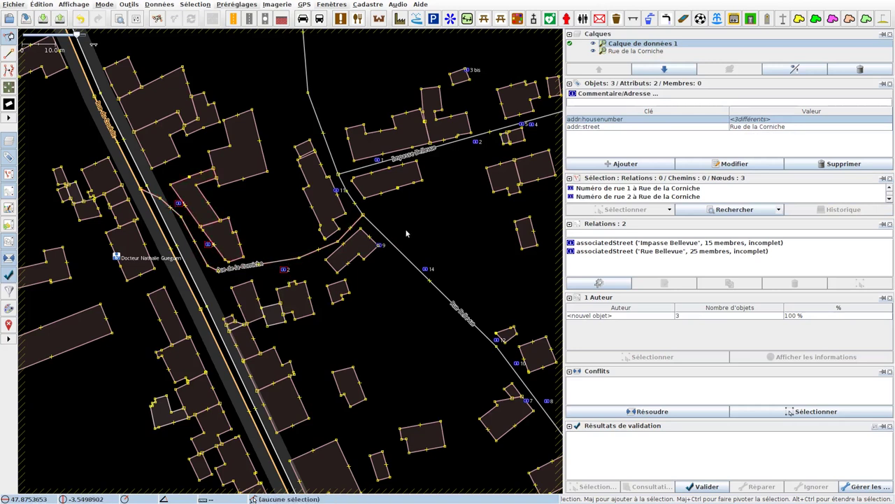
Copy the addr:street value of the three pasted address points.
{"action": "double_click", "coordinate": [769, 128]}
{"action": "key", "text": "ctrl+c"}
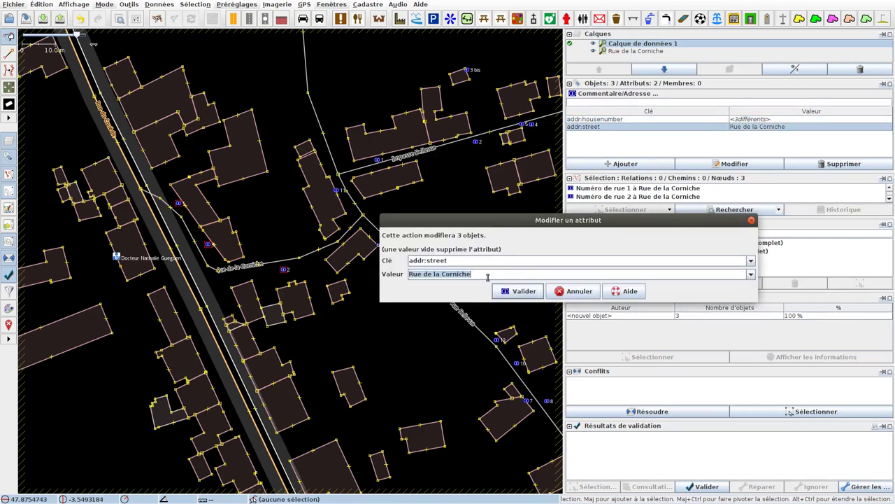
{"action": "left_click", "coordinate": [510, 293]}
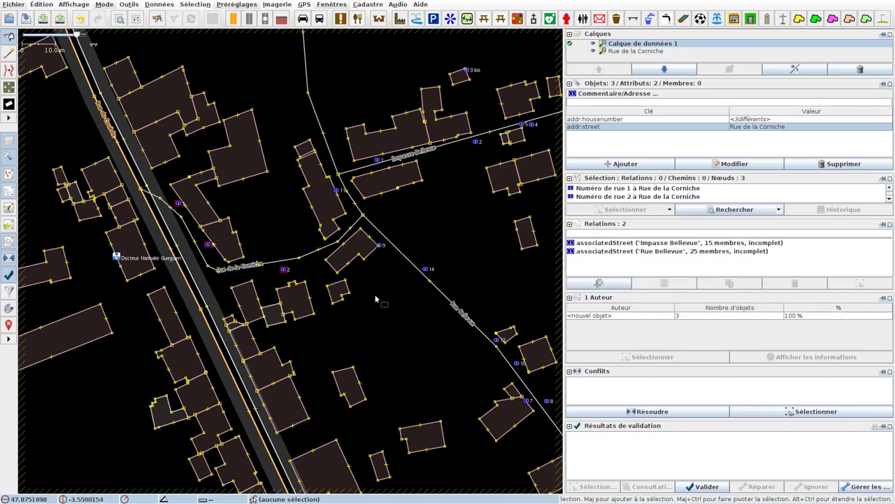
Start a new relation for the three address points and their street way, tagged type=associatedStreet and name=Rue de la Corniche.
{"action": "left_click", "coordinate": [263, 264], "text": "shift"}
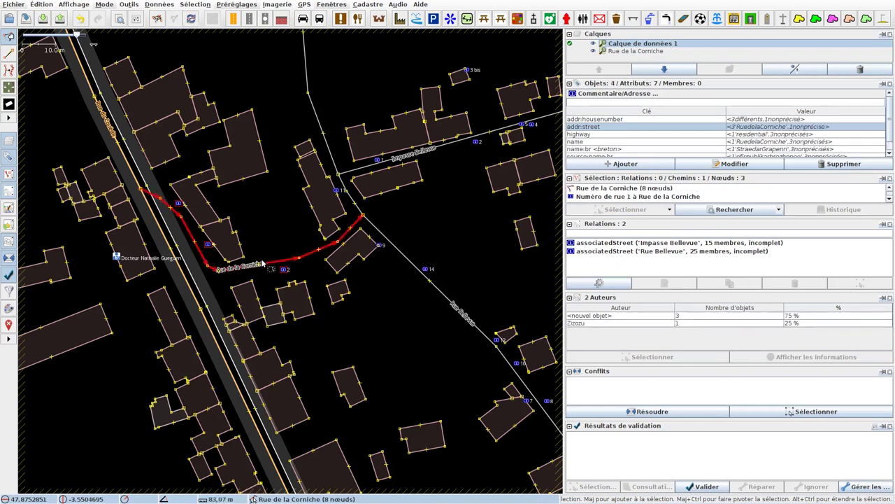
{"action": "left_click", "coordinate": [612, 285]}
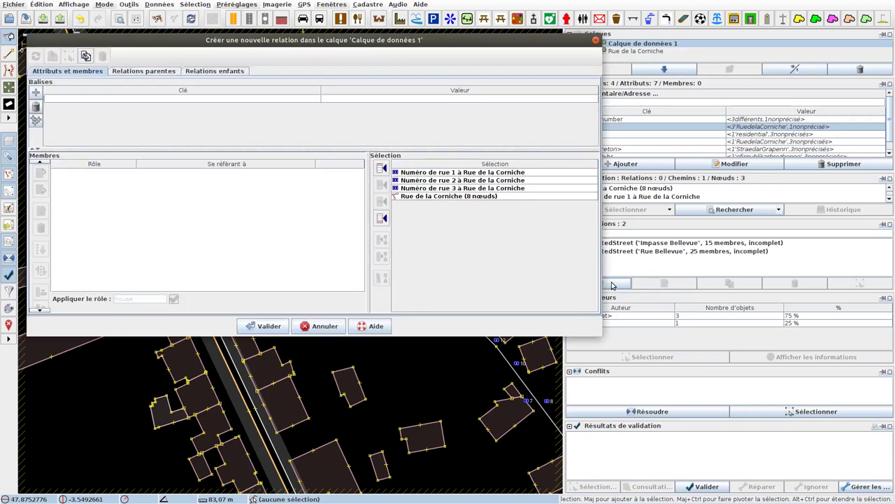
{"action": "left_click", "coordinate": [182, 102]}
{"action": "type", "text": "type"}
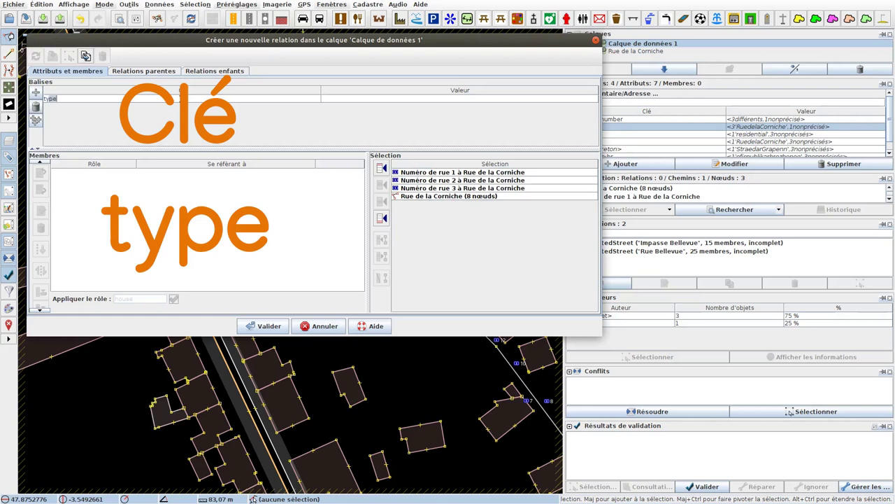
{"action": "key", "text": "Tab"}
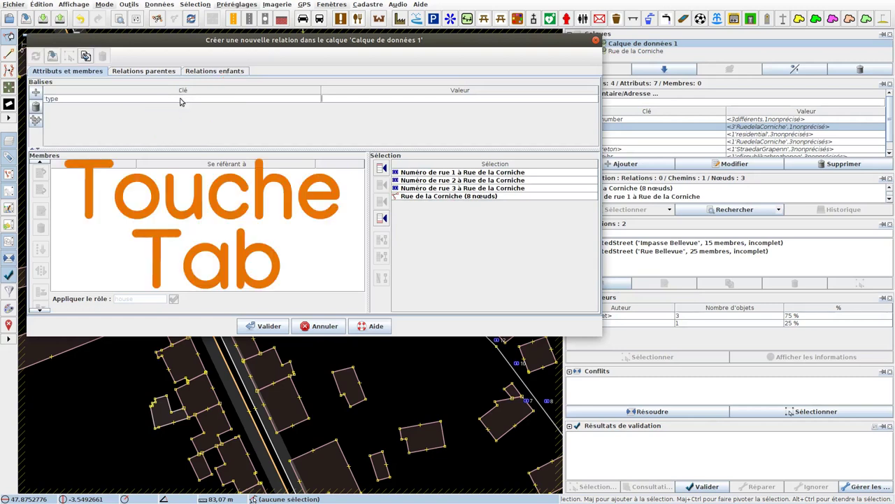
{"action": "type", "text": "associatedStreet"}
{"action": "key", "text": "Return"}
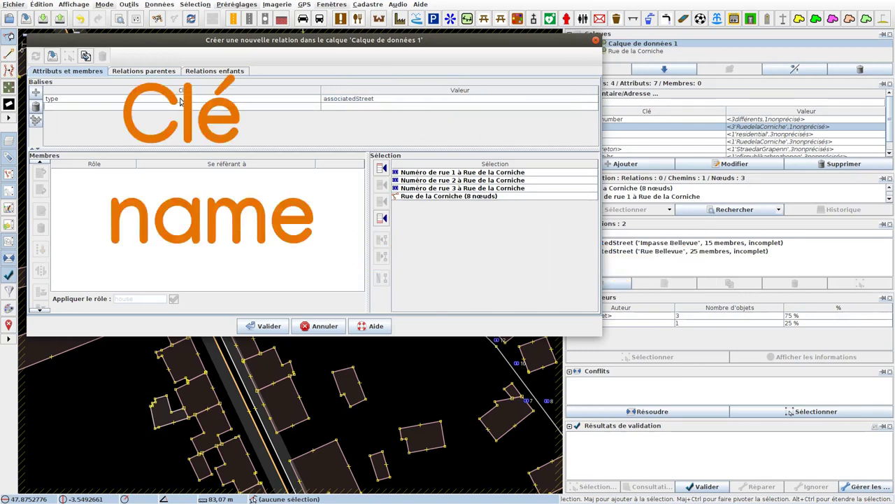
{"action": "type", "text": "name"}
{"action": "key", "text": "Tab"}
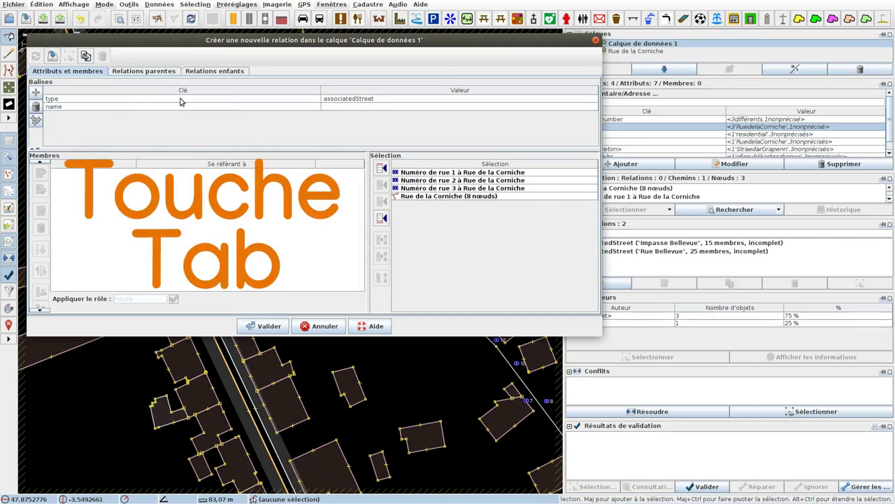
{"action": "key", "text": "ctrl+v"}
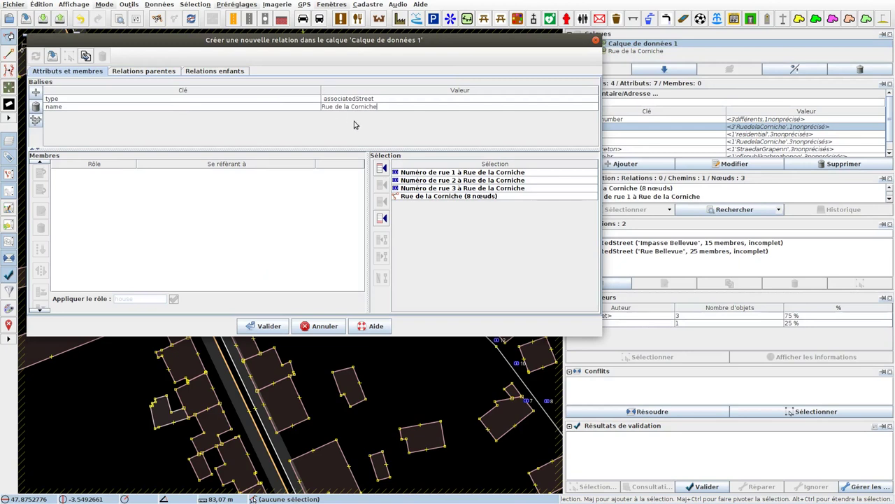
Add all selected objects as relation members, sort them with the street first, and save the relation.
{"action": "left_click", "coordinate": [381, 169]}
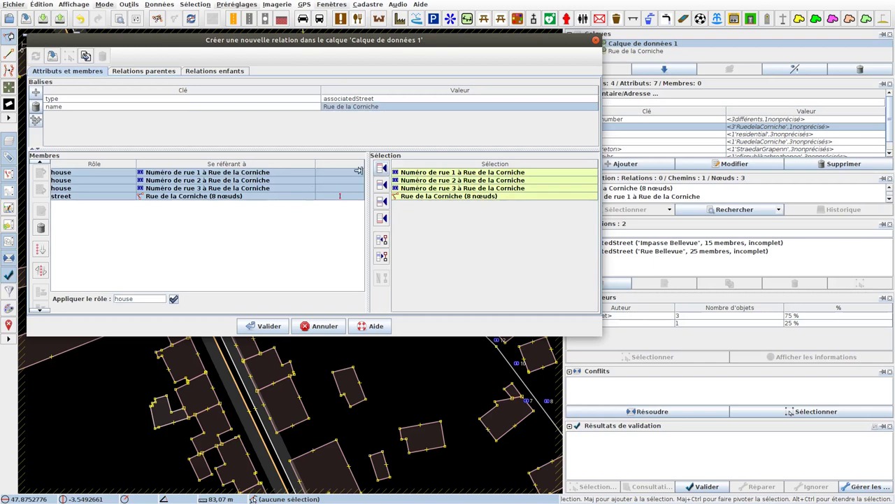
{"action": "left_click", "coordinate": [38, 271]}
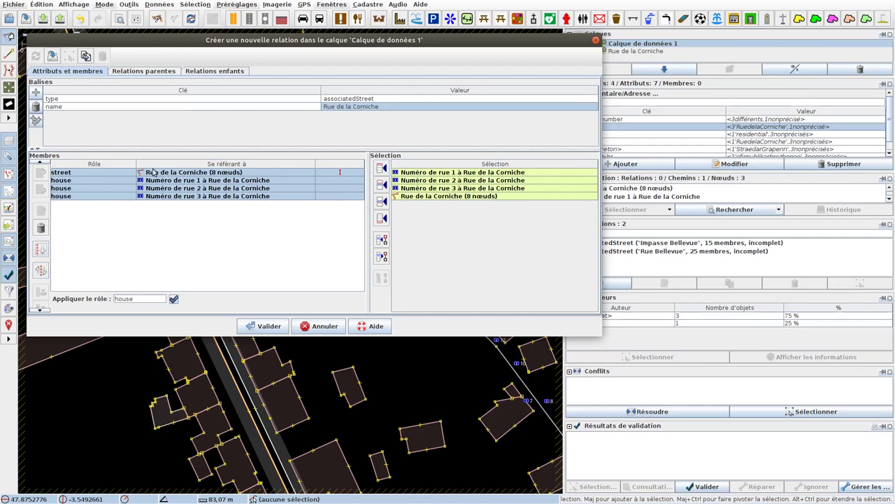
{"action": "mouse_move", "coordinate": [175, 172]}
{"action": "left_click", "coordinate": [260, 325]}
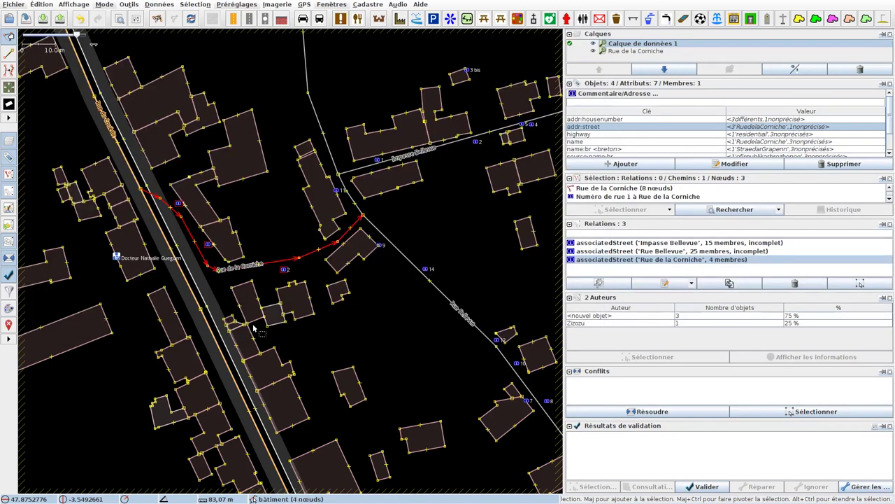
{"action": "left_click", "coordinate": [368, 328]}
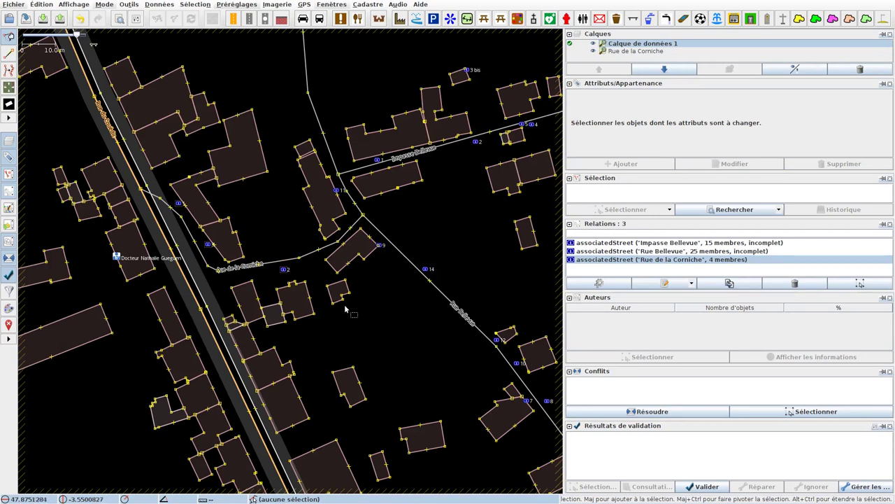
Prepare the upload to OpenStreetMap with the changeset comment "Mise à jour Quimperlé adresses Rue de la Corniche".
{"action": "left_click", "coordinate": [60, 19]}
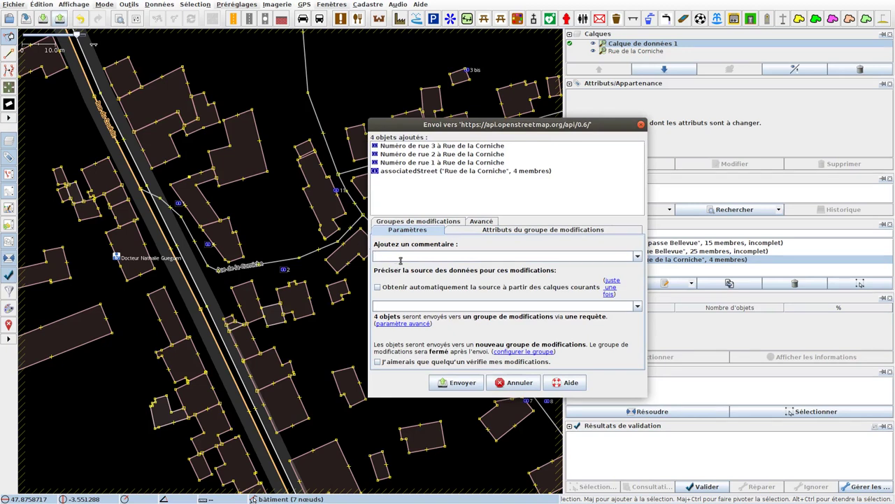
{"action": "left_click", "coordinate": [638, 257]}
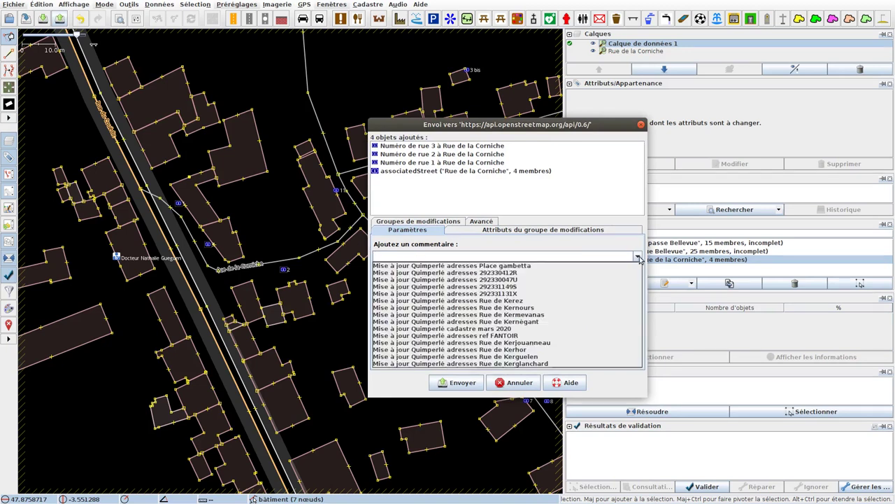
{"action": "left_click", "coordinate": [521, 266]}
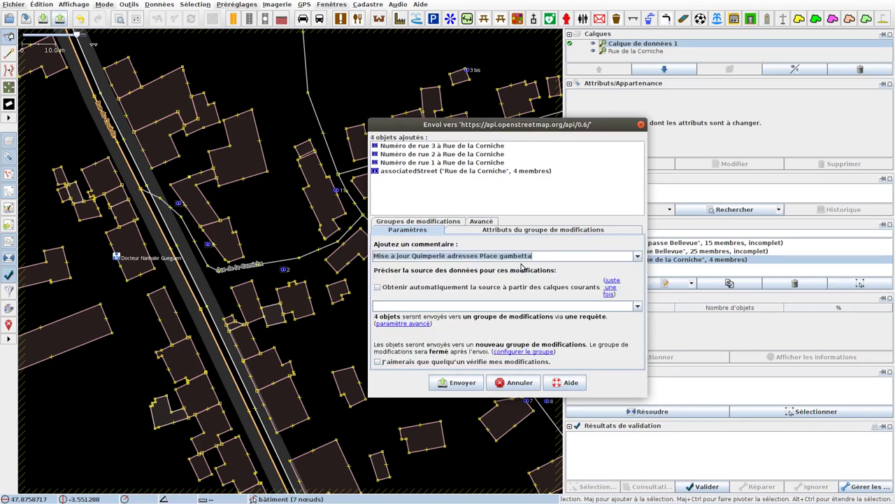
{"action": "left_click", "coordinate": [535, 256]}
{"action": "key", "text": "BackSpace"}
{"action": "key", "text": "BackSpace"}
{"action": "key", "text": "BackSpace"}
{"action": "key", "text": "BackSpace"}
{"action": "key", "text": "BackSpace"}
{"action": "key", "text": "BackSpace"}
{"action": "key", "text": "BackSpace"}
{"action": "key", "text": "BackSpace"}
{"action": "key", "text": "BackSpace"}
{"action": "key", "text": "BackSpace"}
{"action": "key", "text": "BackSpace"}
{"action": "key", "text": "BackSpace"}
{"action": "key", "text": "BackSpace"}
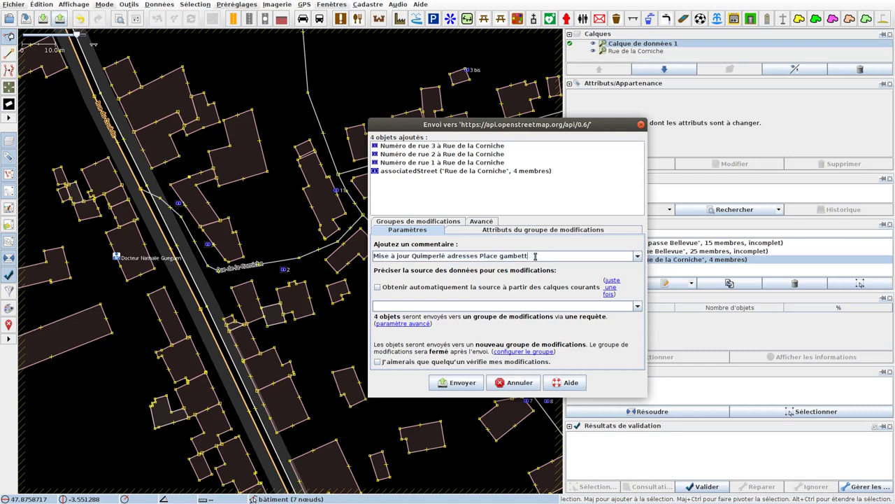
{"action": "key", "text": "BackSpace"}
{"action": "type", "text": "Rue de la Corniche"}
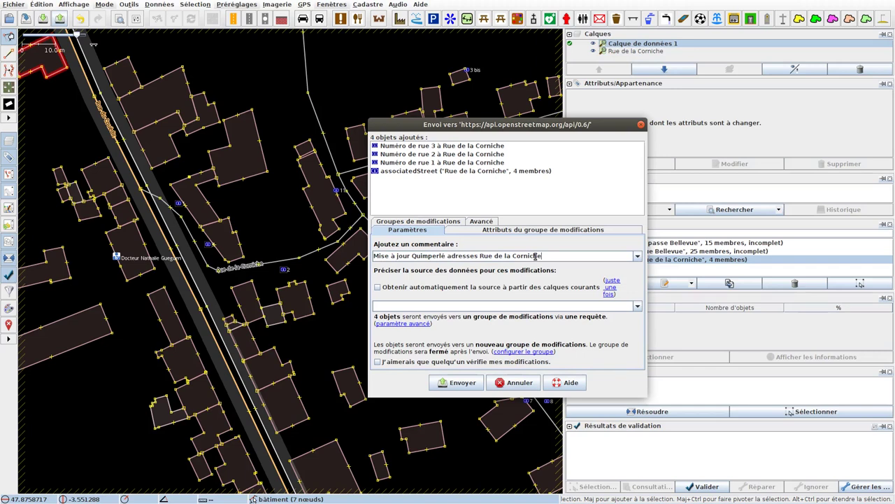
{"action": "left_click", "coordinate": [636, 308]}
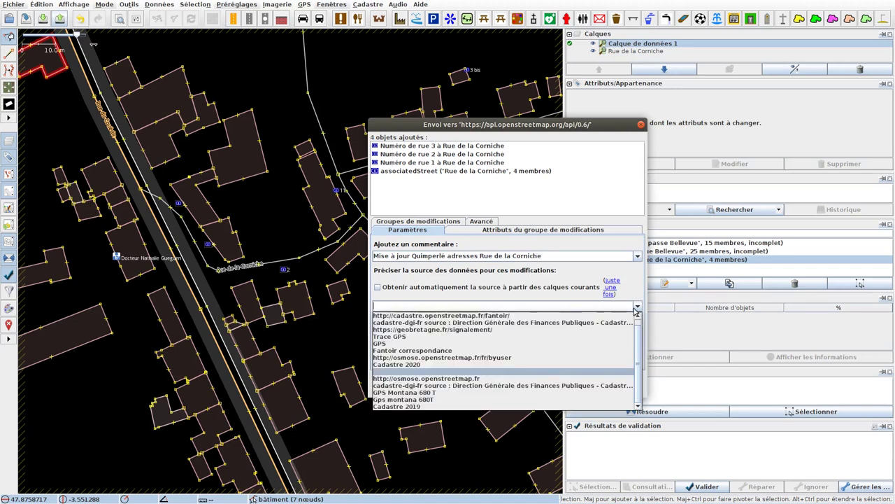
{"action": "left_click", "coordinate": [494, 316]}
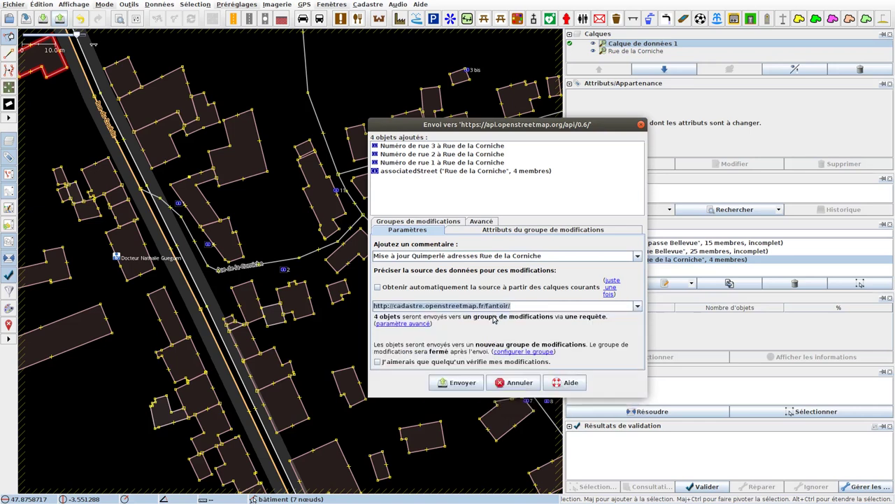
{"action": "left_click", "coordinate": [457, 382]}
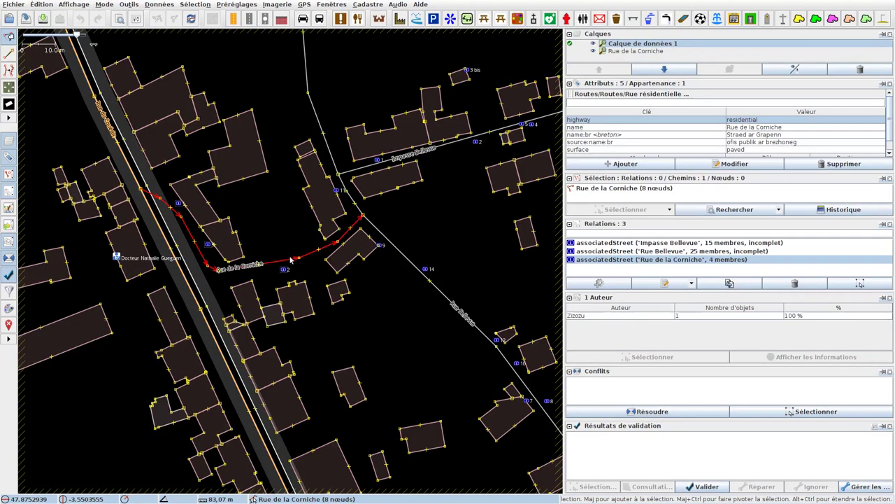
Copy the FANTOIR code of RUE DE LA CORNICHE from the Quimperlé list in Firefox and return to JOSM.
{"action": "key", "text": "alt+Tab"}
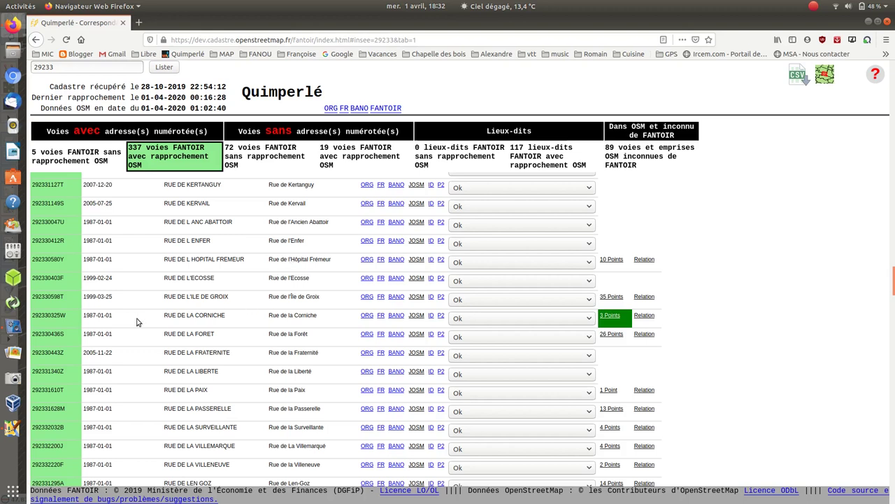
{"action": "double_click", "coordinate": [49, 316]}
{"action": "right_click", "coordinate": [49, 315]}
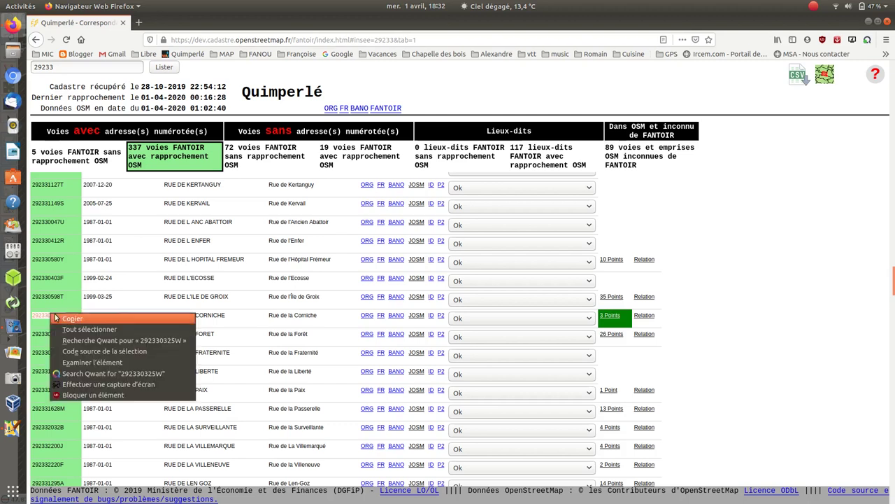
{"action": "left_click", "coordinate": [60, 321]}
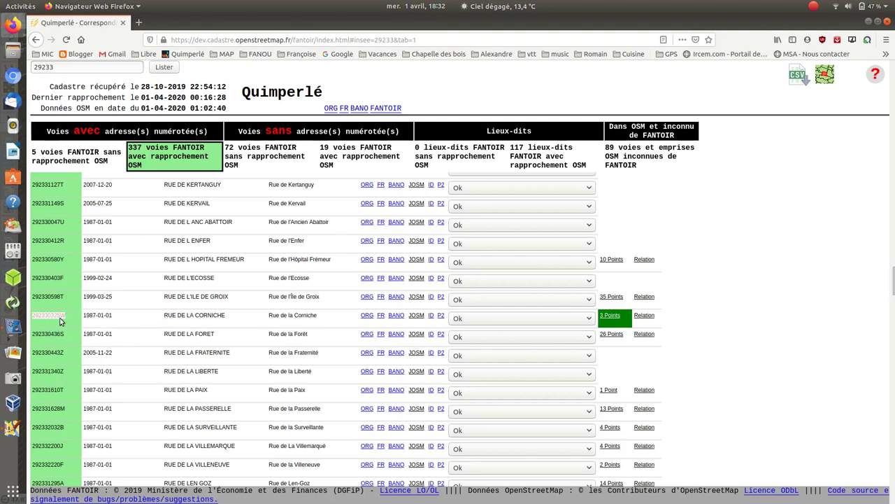
{"action": "key", "text": "alt+Tab"}
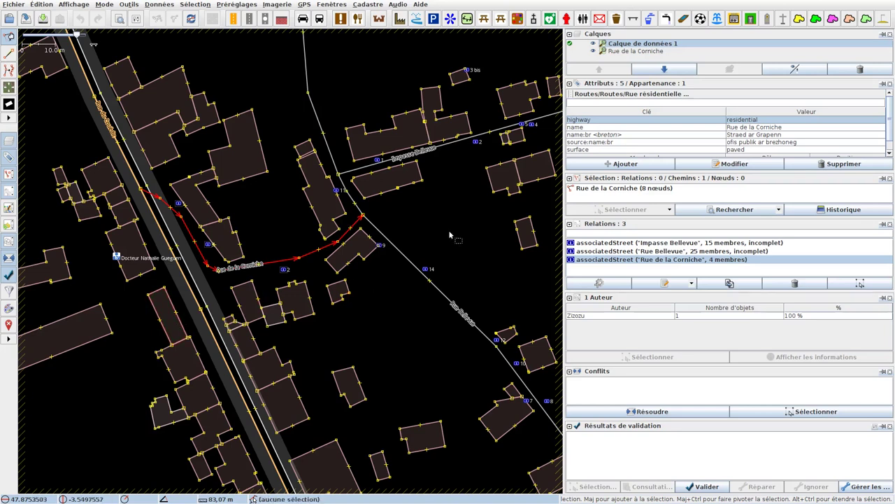
Tag the Rue de la Corniche way with ref:FR:FANTOIR=292330325W and upload the change, keeping the same comment and source.
{"action": "left_click", "coordinate": [602, 163]}
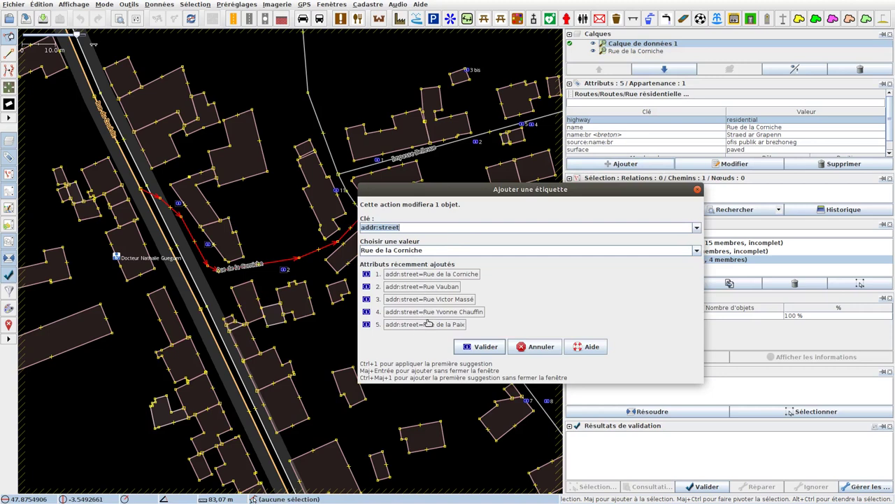
{"action": "left_click", "coordinate": [421, 228]}
{"action": "key", "text": "BackSpace"}
{"action": "key", "text": "BackSpace"}
{"action": "key", "text": "BackSpace"}
{"action": "key", "text": "BackSpace"}
{"action": "key", "text": "BackSpace"}
{"action": "key", "text": "BackSpace"}
{"action": "key", "text": "BackSpace"}
{"action": "key", "text": "BackSpace"}
{"action": "key", "text": "BackSpace"}
{"action": "key", "text": "BackSpace"}
{"action": "type", "text": "Rue"}
{"action": "left_click", "coordinate": [424, 249]}
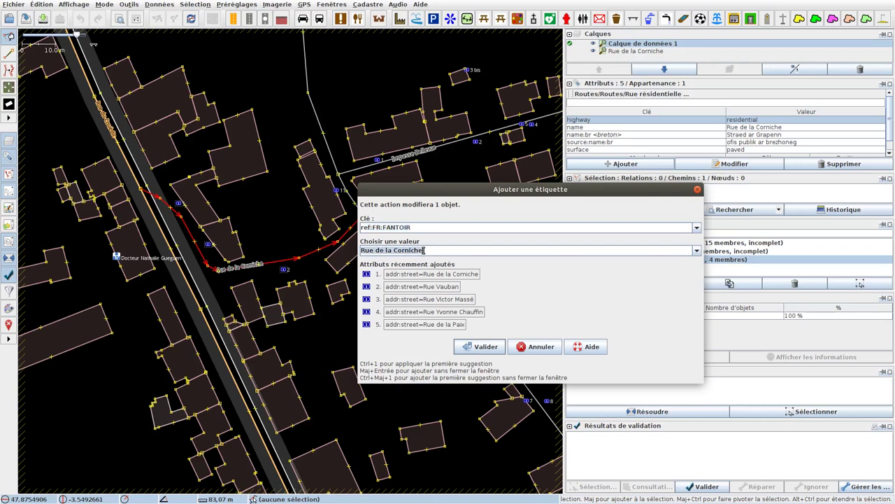
{"action": "key", "text": "ctrl+v"}
{"action": "double_click", "coordinate": [364, 253]}
{"action": "left_click", "coordinate": [477, 345]}
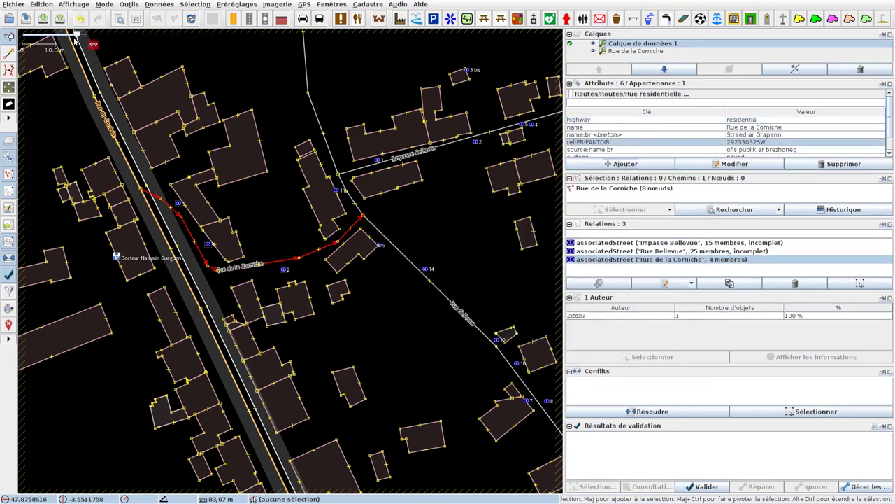
{"action": "left_click", "coordinate": [59, 19]}
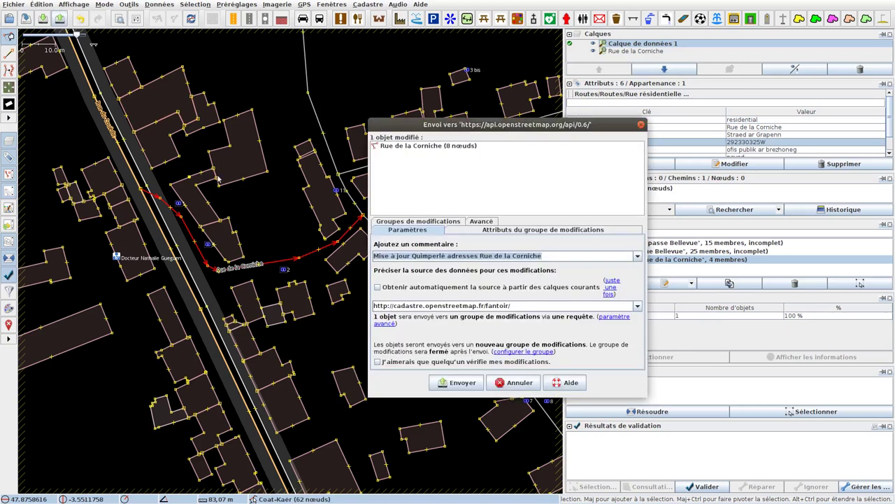
{"action": "left_click", "coordinate": [458, 382]}
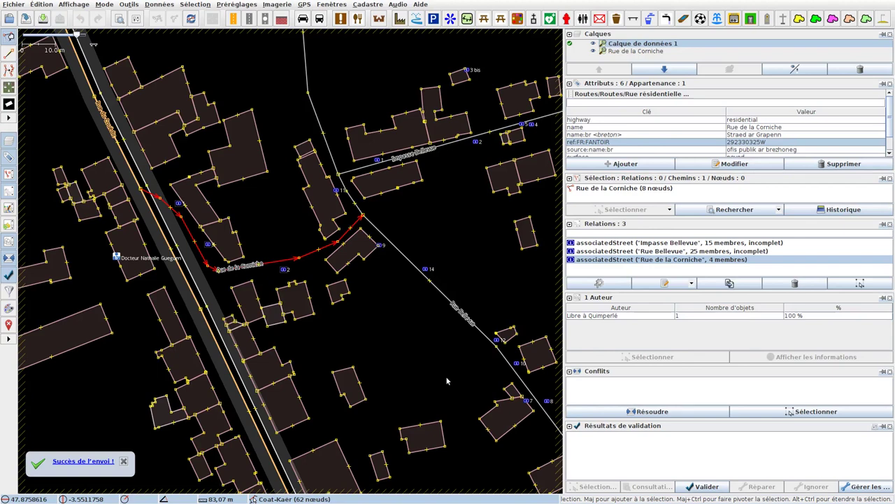
From the FANTOIR list in Firefox, load the Rue de la Paix address point into JOSM, select it, and delete the Rue de la Corniche layer.
{"action": "key", "text": "alt+Tab"}
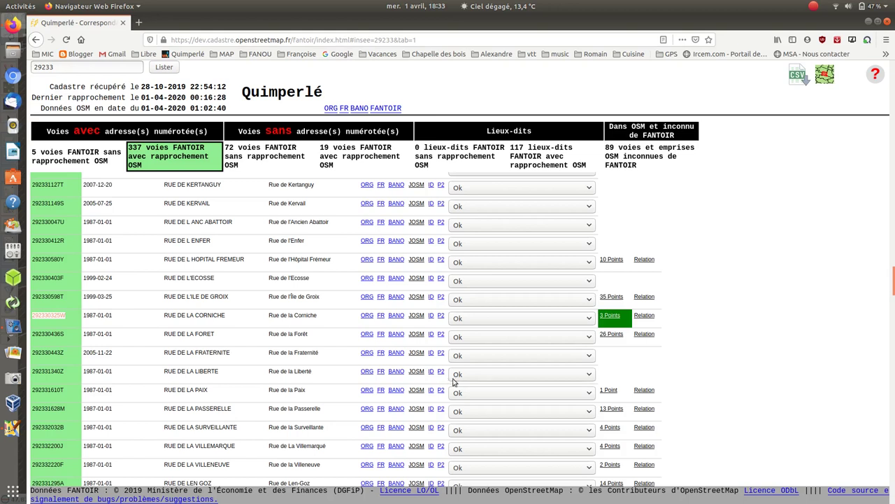
{"action": "left_click", "coordinate": [608, 390]}
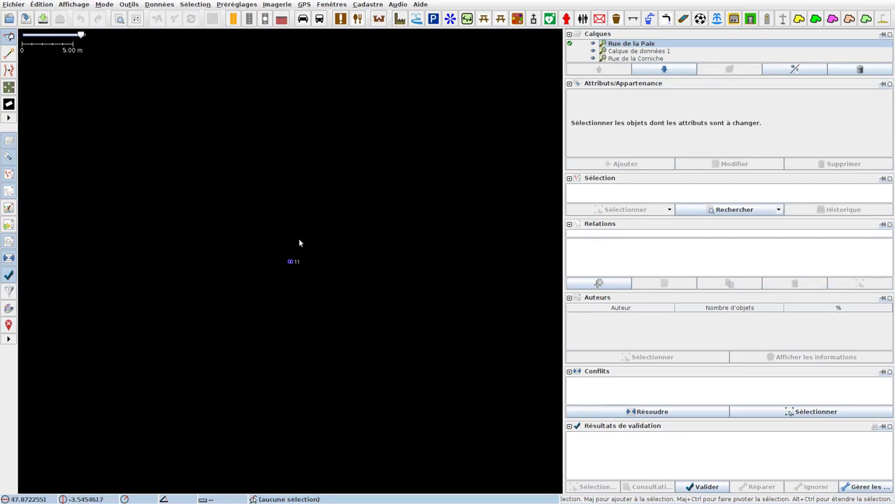
{"action": "left_click_drag", "start_coordinate": [260, 235], "coordinate": [336, 307]}
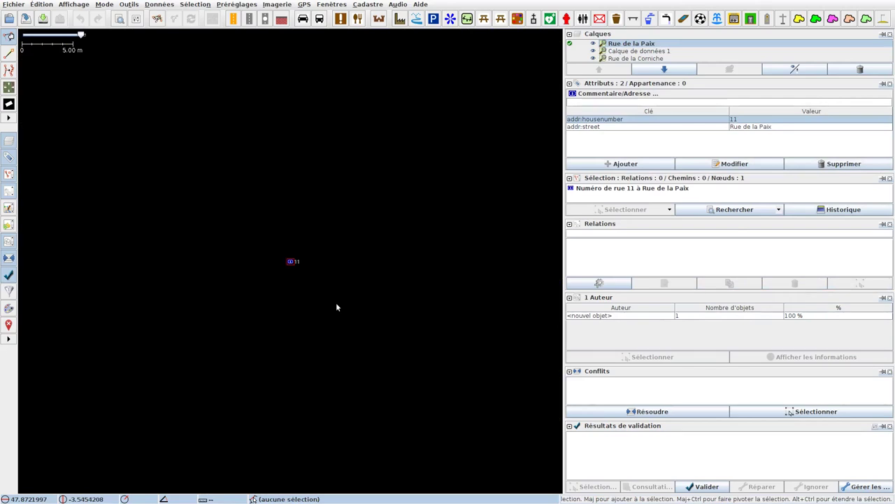
{"action": "left_click", "coordinate": [622, 60]}
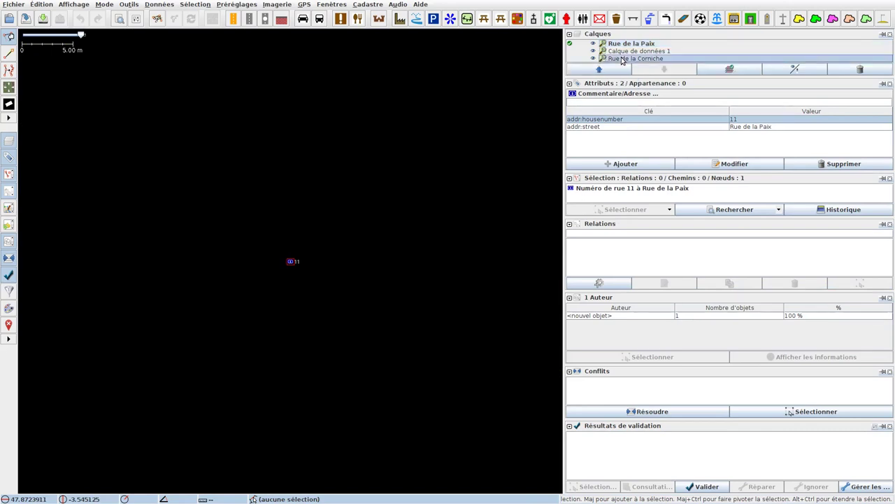
{"action": "left_click", "coordinate": [853, 69]}
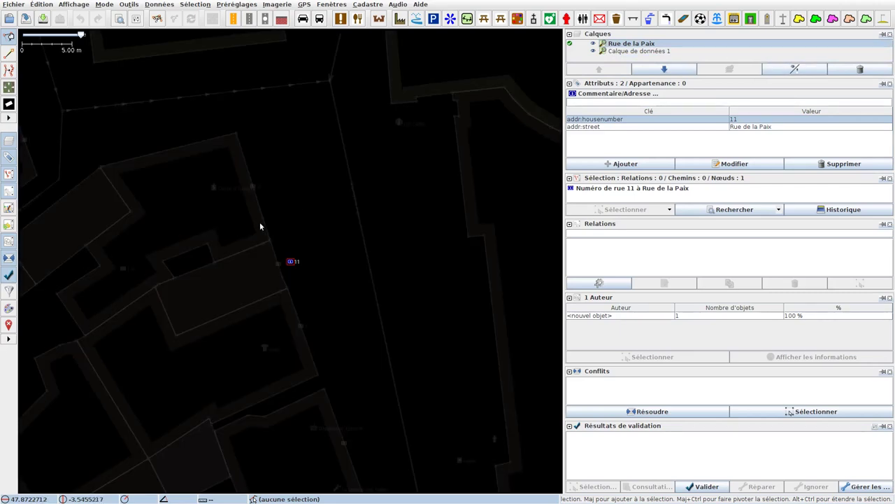
Paste address point number 11 of Rue de la Paix into Calque de données 1 at its original position and clear the selection.
{"action": "left_click", "coordinate": [571, 53]}
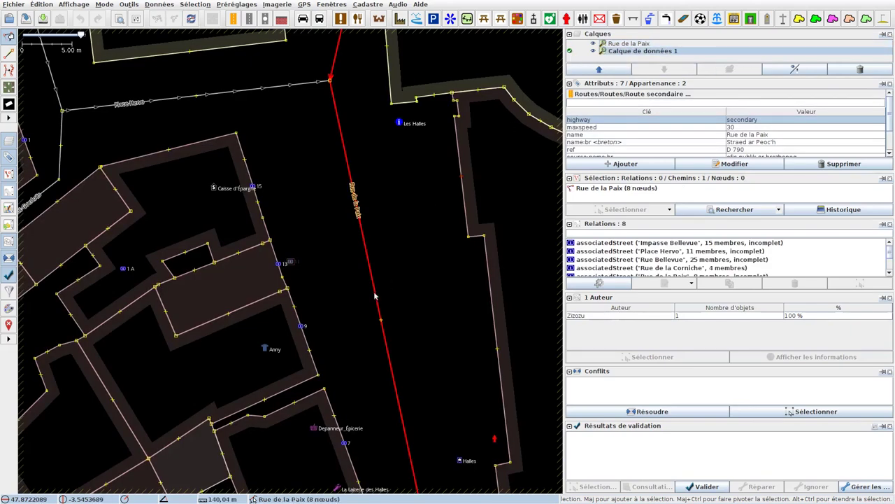
{"action": "left_click", "coordinate": [291, 263]}
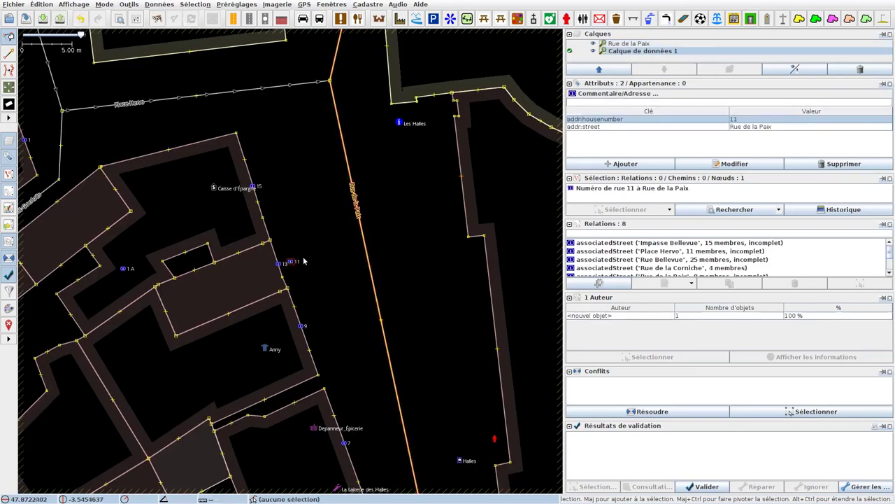
{"action": "key", "text": "Escape"}
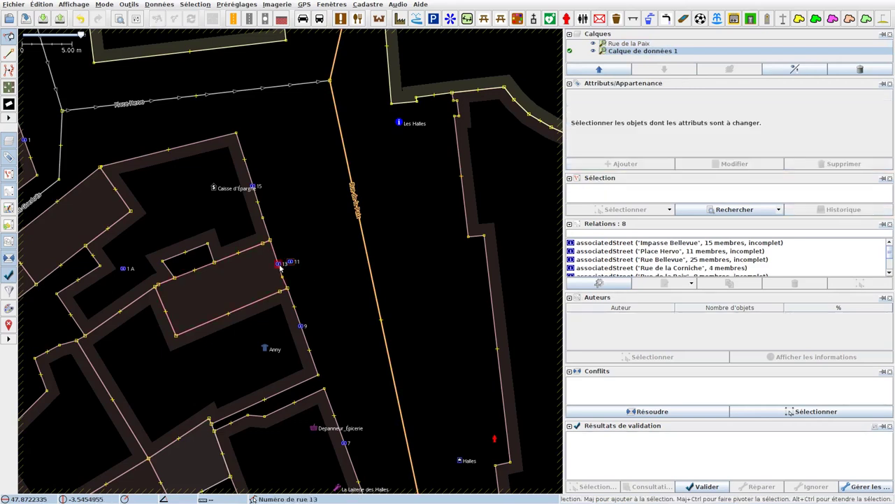
Examine house number 13 and the member list of the Rue de la Paix associatedStreet relation, leaving the relation unedited.
{"action": "left_click", "coordinate": [279, 264]}
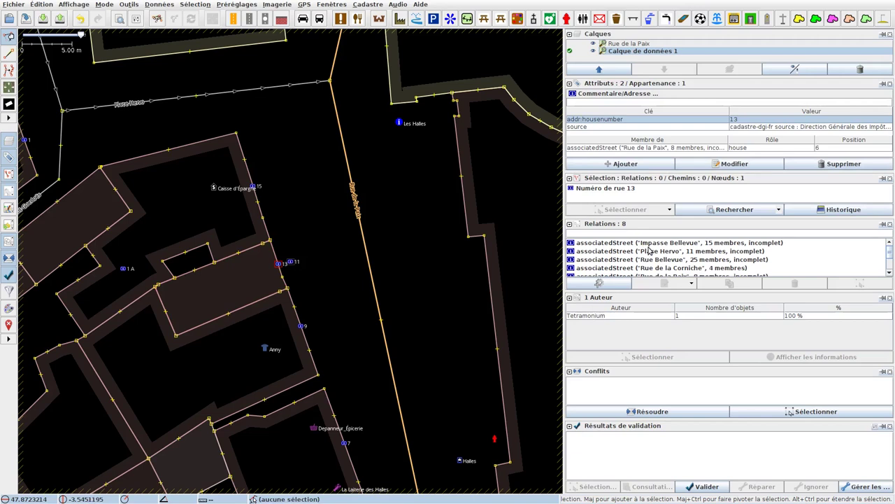
{"action": "scroll", "coordinate": [650, 250], "scroll_direction": "down", "scroll_amount": 3}
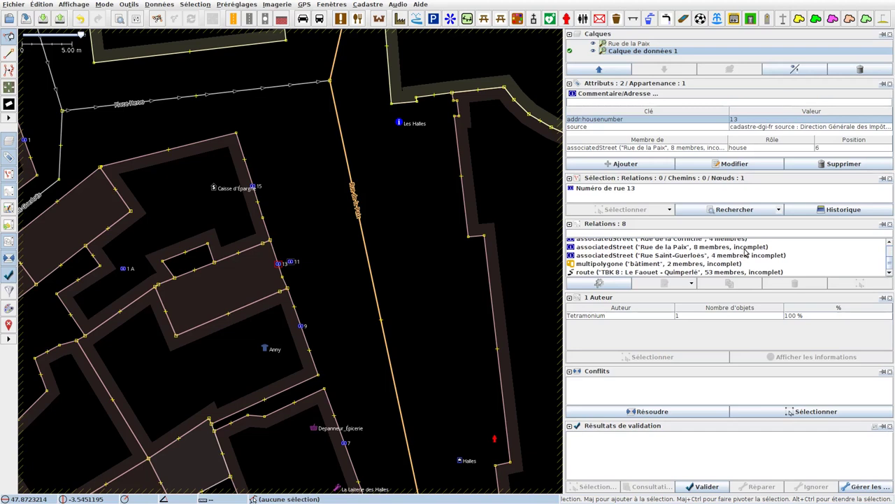
{"action": "left_click", "coordinate": [661, 249]}
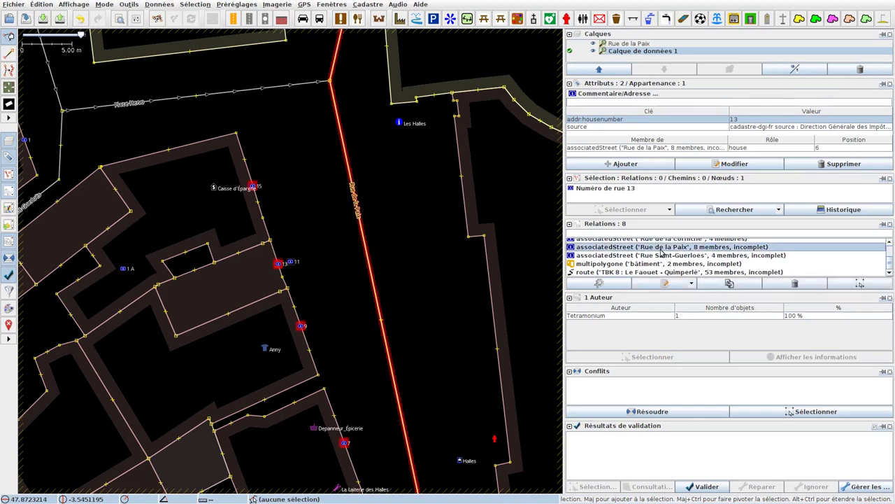
{"action": "left_click", "coordinate": [655, 284]}
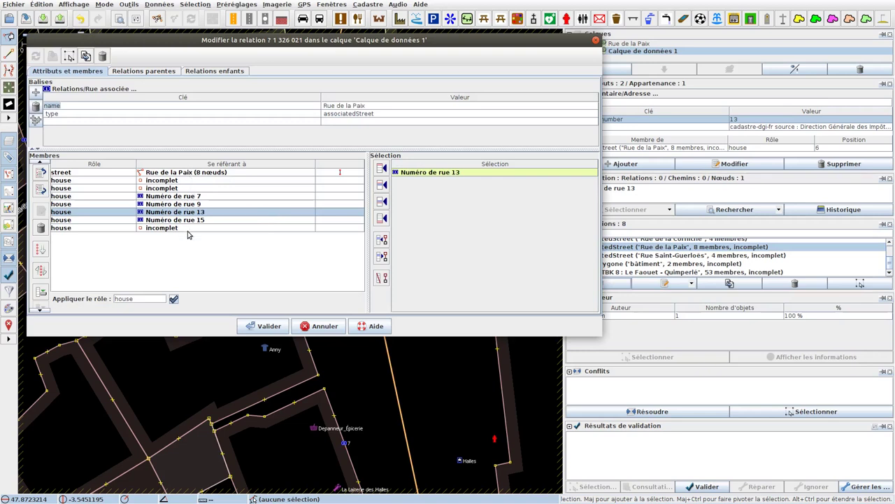
{"action": "left_click", "coordinate": [318, 326]}
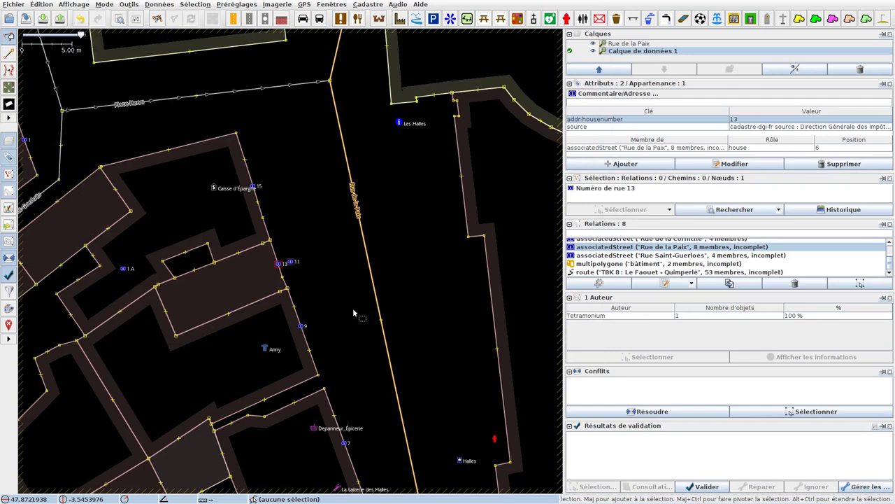
Download the OpenStreetMap data around the whole Rue de la Paix into the current layer and recheck the members of its associatedStreet relation.
{"action": "scroll", "coordinate": [353, 312], "scroll_direction": "down", "scroll_amount": 3}
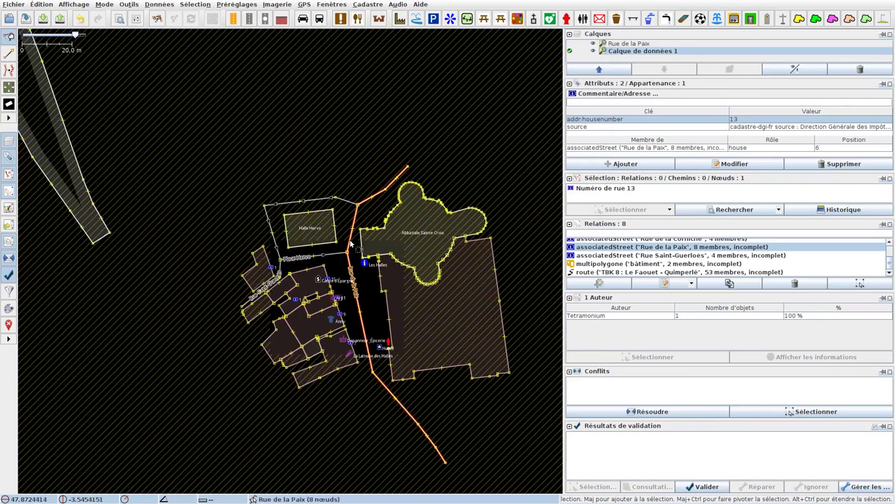
{"action": "left_click", "coordinate": [351, 243]}
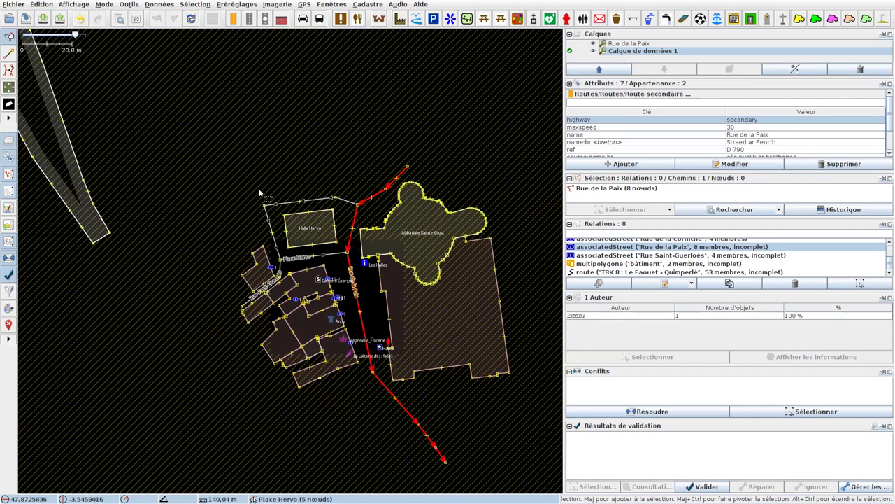
{"action": "left_click", "coordinate": [43, 18]}
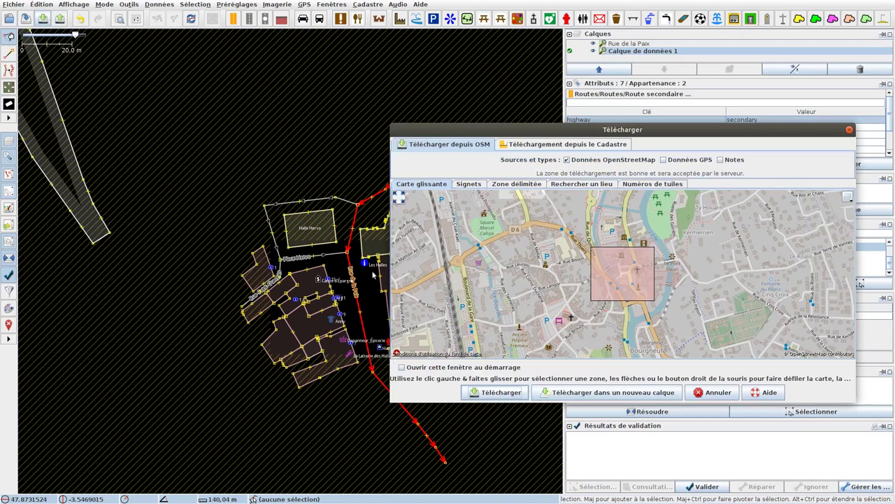
{"action": "left_click", "coordinate": [490, 394]}
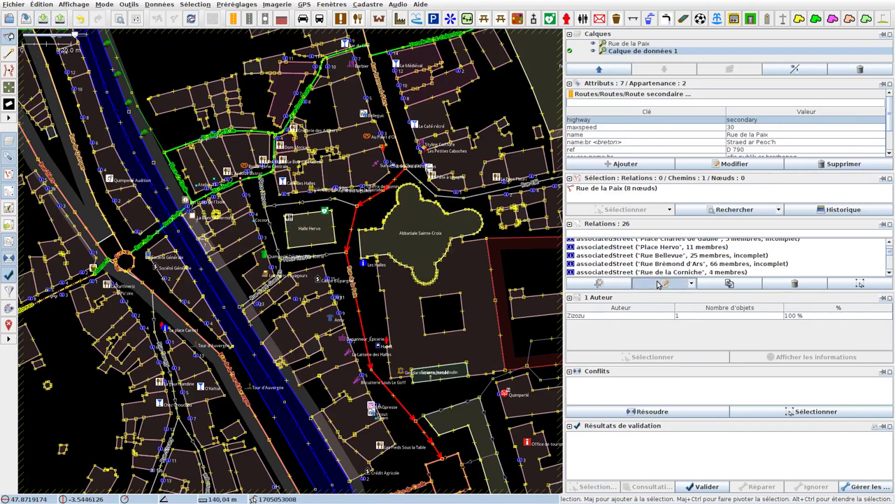
{"action": "left_click", "coordinate": [662, 284]}
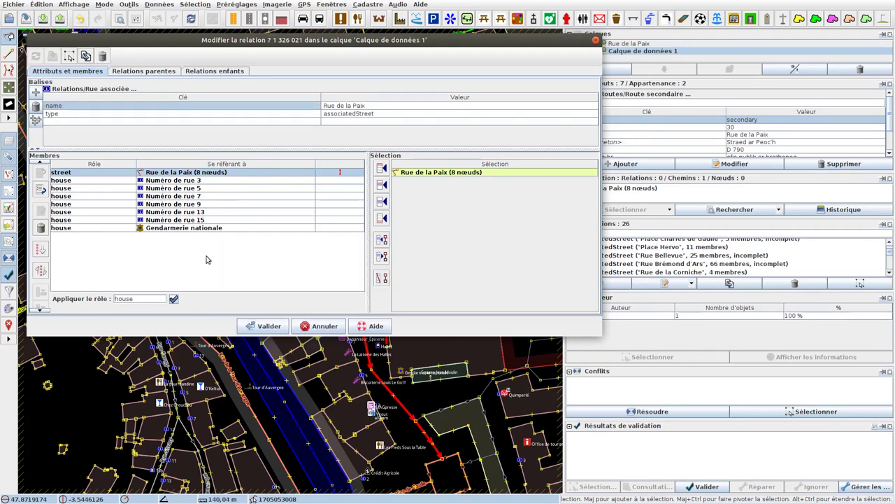
{"action": "left_click", "coordinate": [325, 327]}
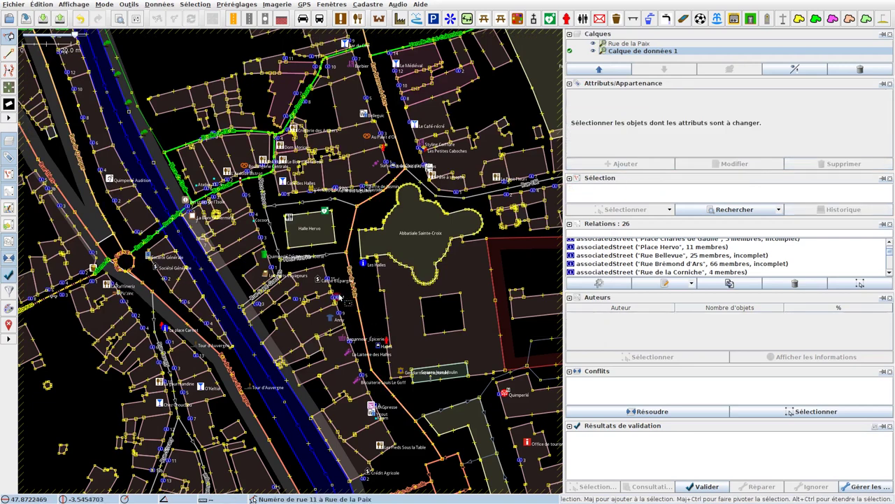
Add address point number 11 to the Rue de la Paix associatedStreet relation as a house member.
{"action": "scroll", "coordinate": [338, 296], "scroll_direction": "up", "scroll_amount": 4}
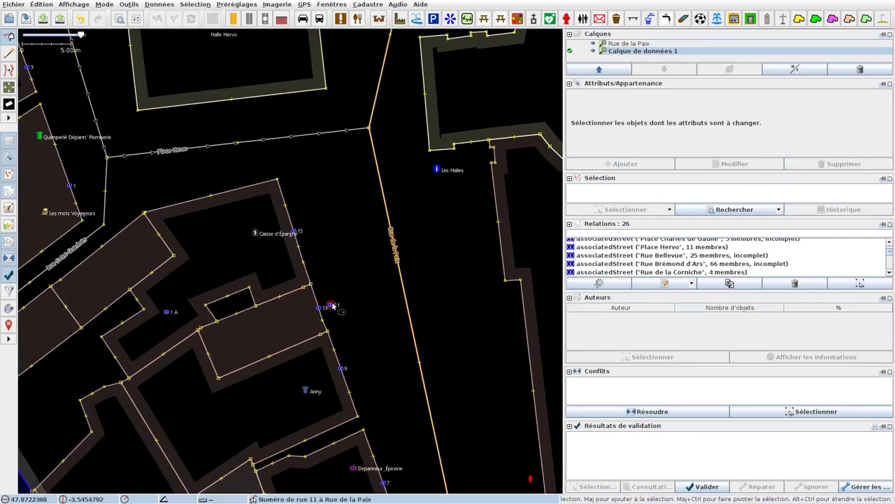
{"action": "left_click", "coordinate": [331, 308]}
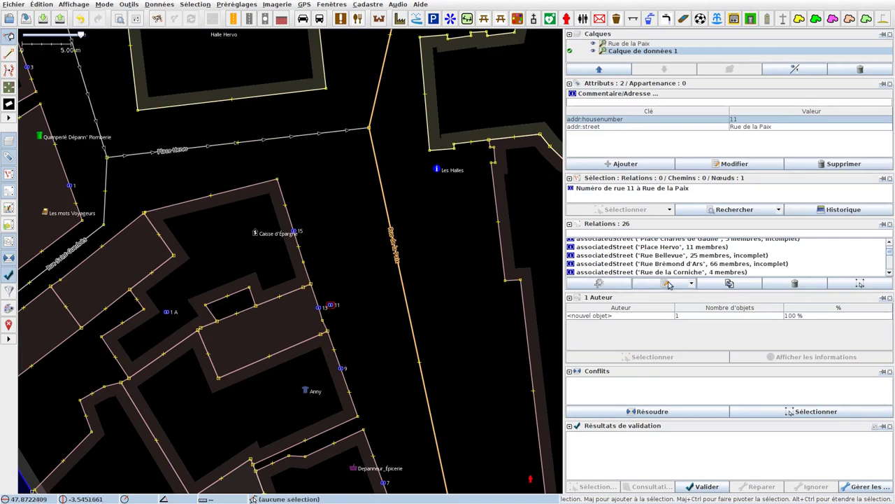
{"action": "left_click", "coordinate": [669, 283]}
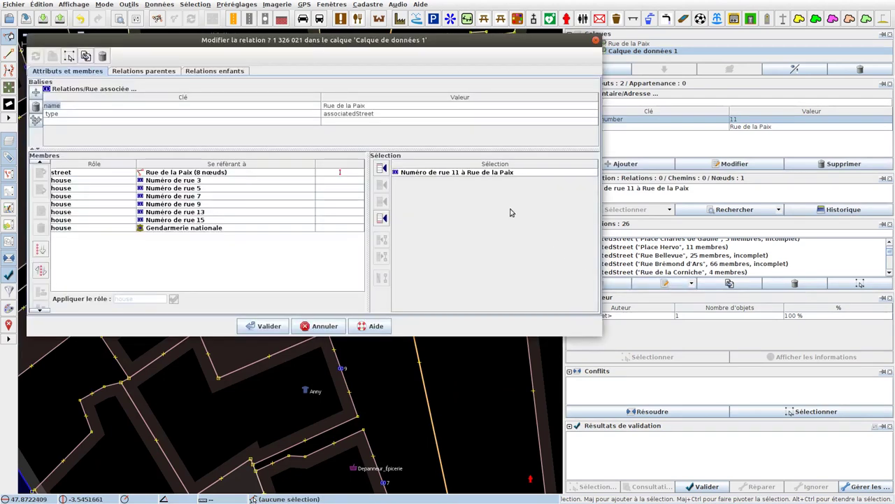
{"action": "left_click", "coordinate": [382, 169]}
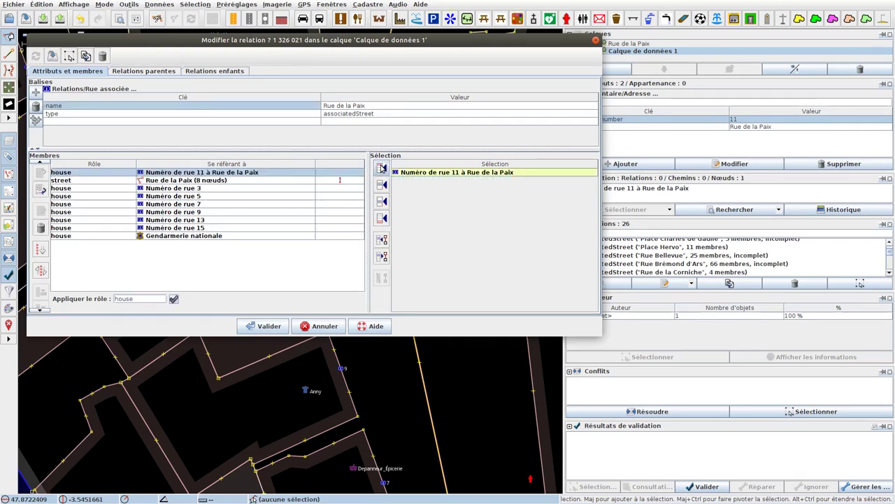
Sort the relation's members with the street first and house numbers in ascending order, and save the relation.
{"action": "key", "text": "shift"}
{"action": "left_click", "coordinate": [254, 231], "text": "shift"}
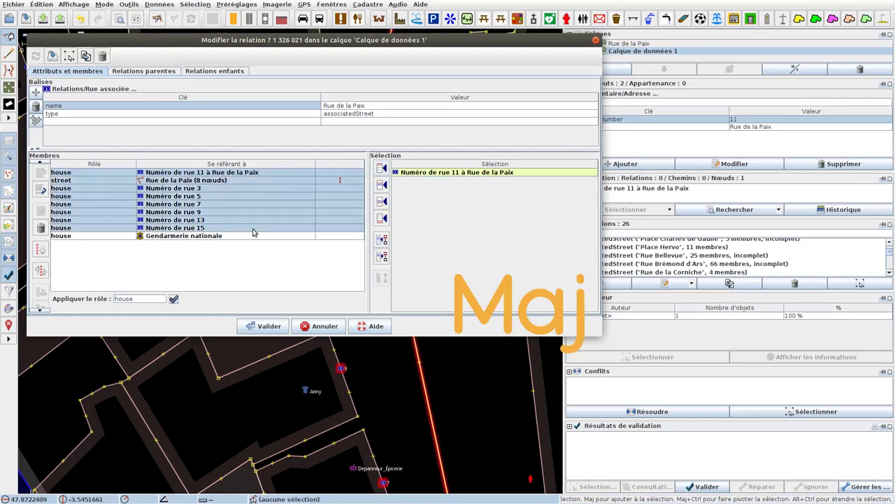
{"action": "left_click", "coordinate": [40, 271]}
{"action": "left_click", "coordinate": [41, 271]}
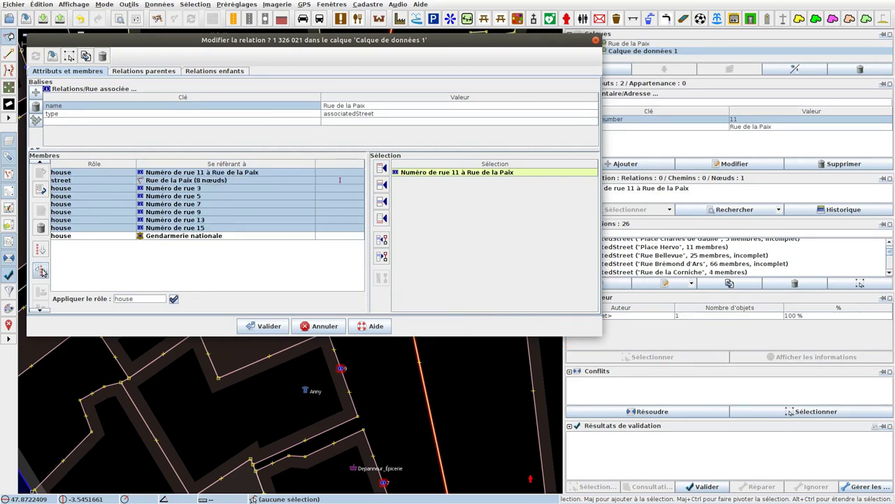
{"action": "left_click", "coordinate": [40, 270]}
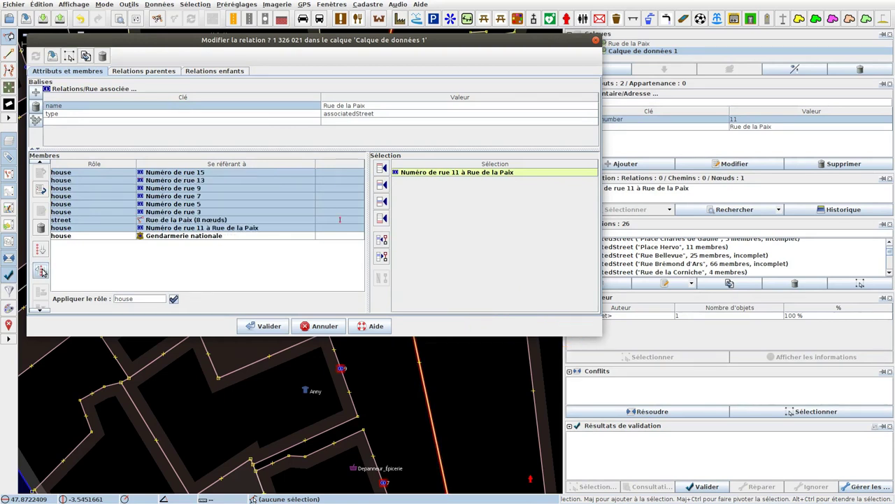
{"action": "left_click", "coordinate": [39, 252]}
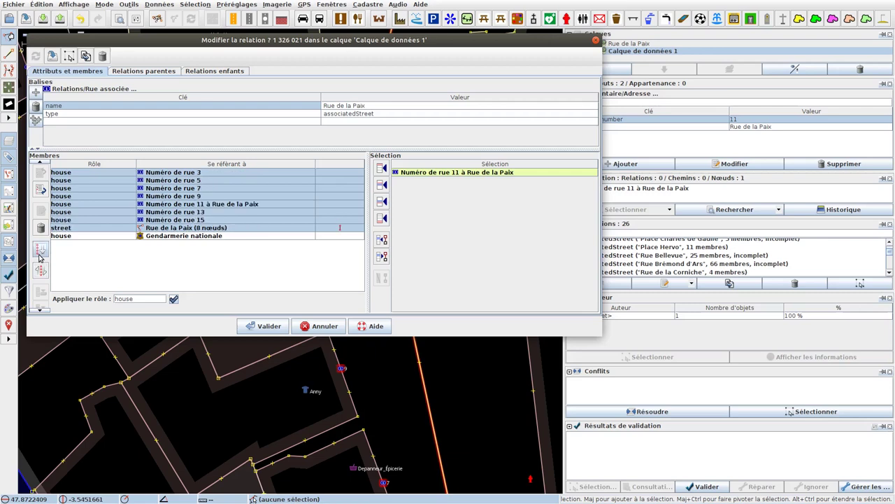
{"action": "left_click", "coordinate": [41, 271]}
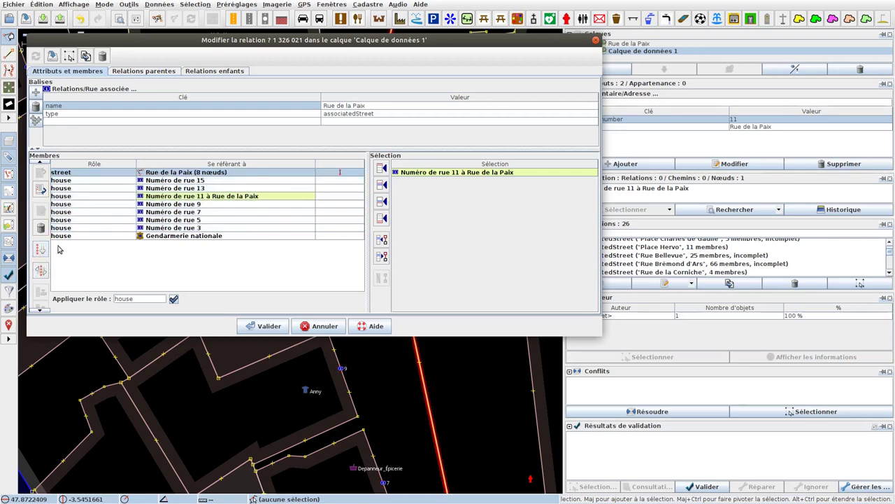
{"action": "left_click", "coordinate": [44, 250]}
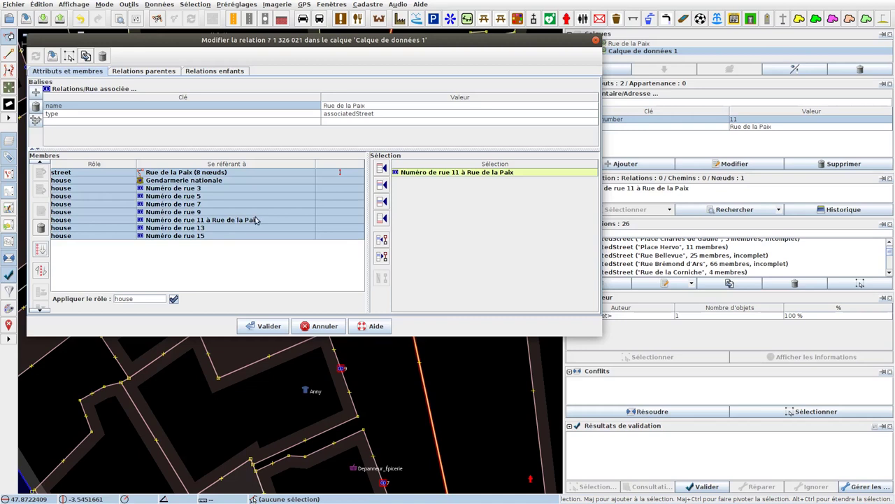
{"action": "left_click", "coordinate": [252, 326]}
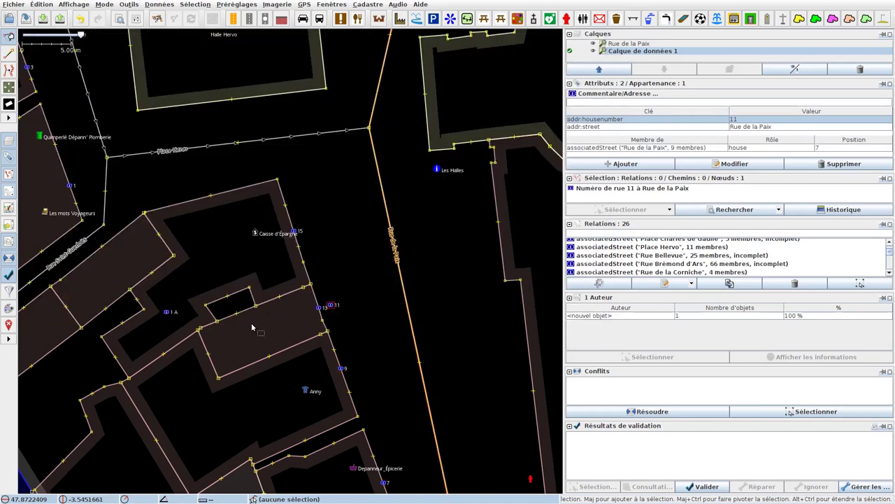
{"action": "left_click", "coordinate": [357, 284]}
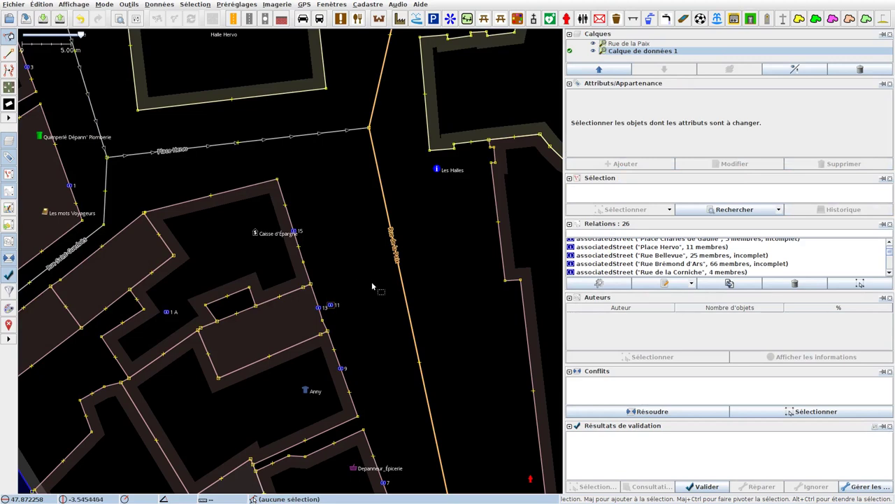
Set addr:street to Rue de la Paix on house numbers 3 to 15 of the Rue de la Paix relation and close the relation editor.
{"action": "left_click", "coordinate": [664, 284]}
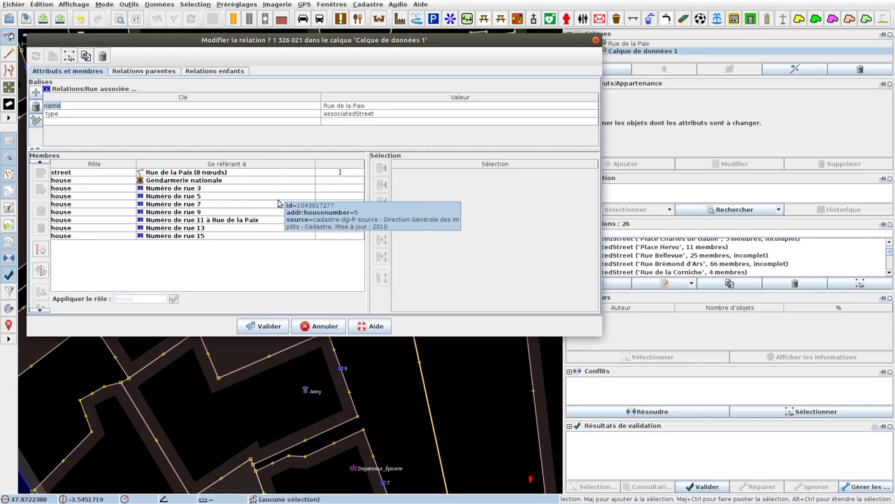
{"action": "left_click", "coordinate": [234, 189]}
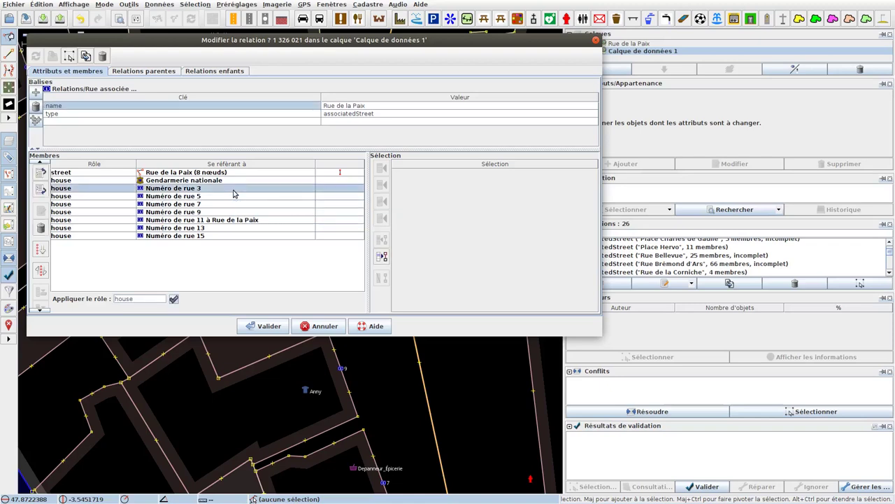
{"action": "left_click", "coordinate": [256, 238], "text": "shift"}
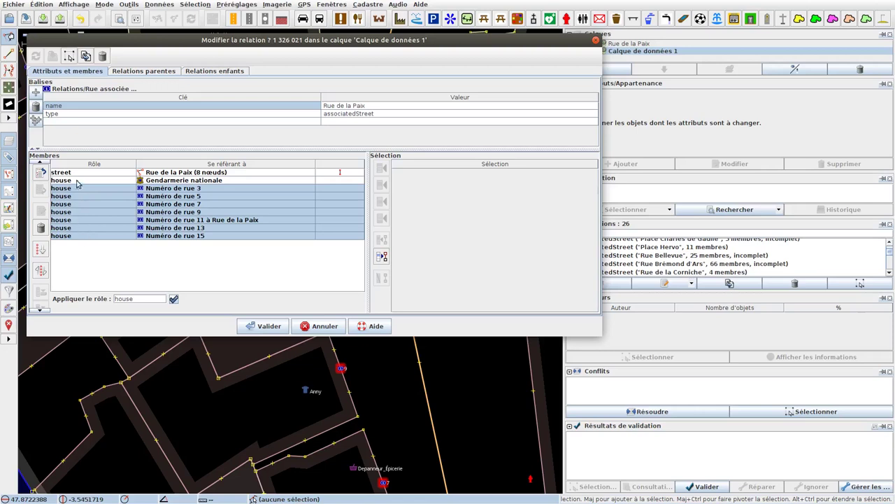
{"action": "left_click", "coordinate": [383, 257]}
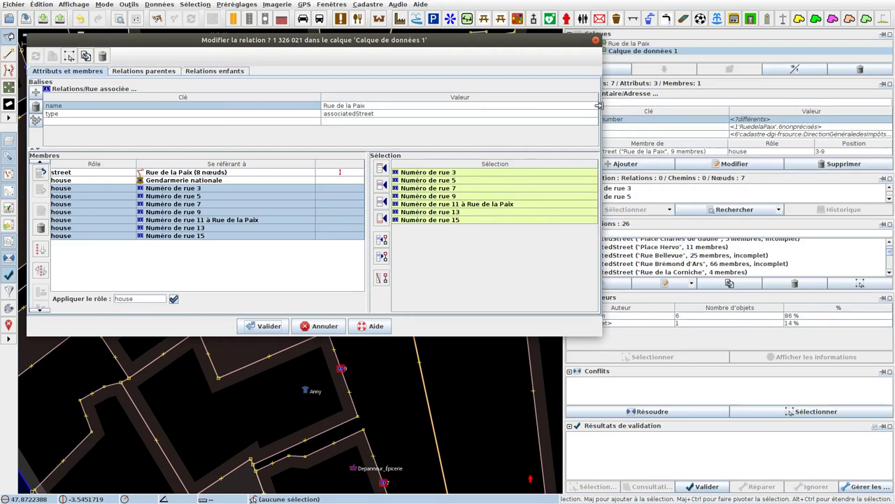
{"action": "left_click_drag", "start_coordinate": [528, 44], "coordinate": [484, 68]}
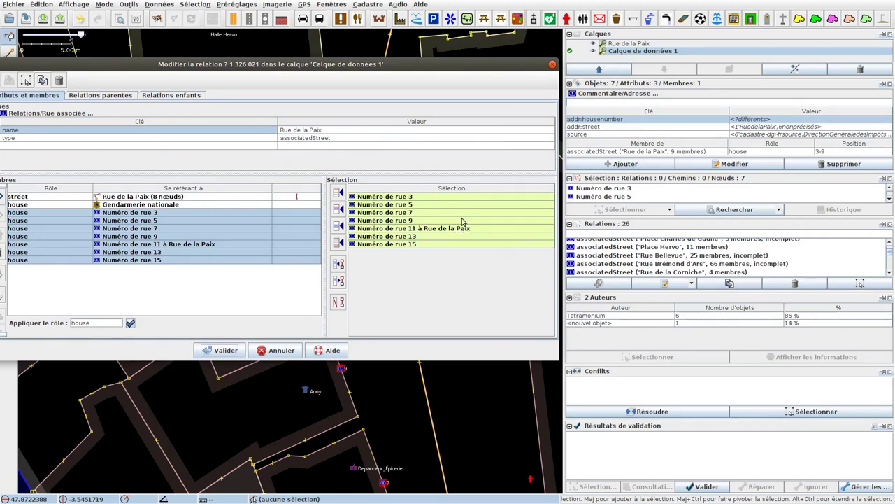
{"action": "double_click", "coordinate": [598, 128]}
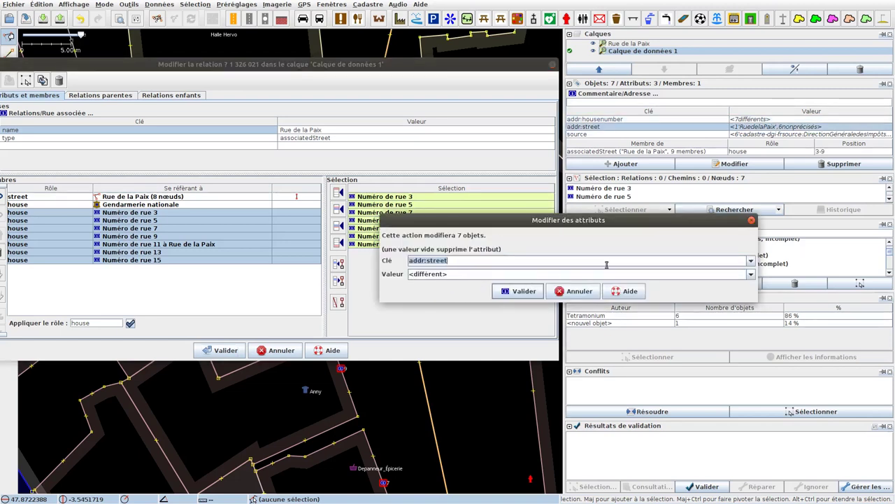
{"action": "left_click", "coordinate": [751, 275]}
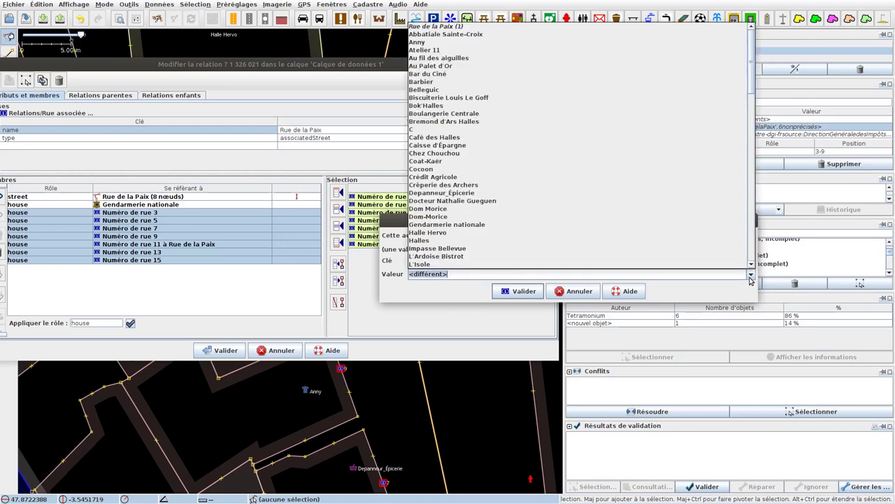
{"action": "left_click", "coordinate": [454, 29]}
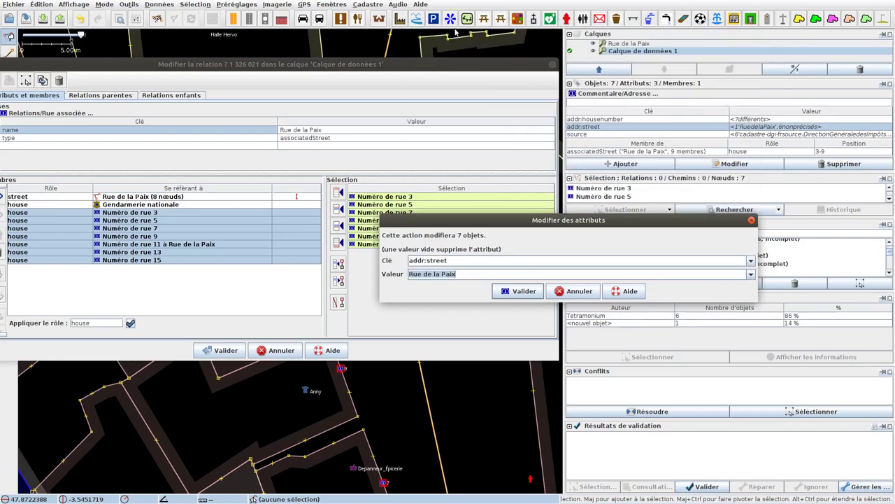
{"action": "left_click", "coordinate": [516, 292]}
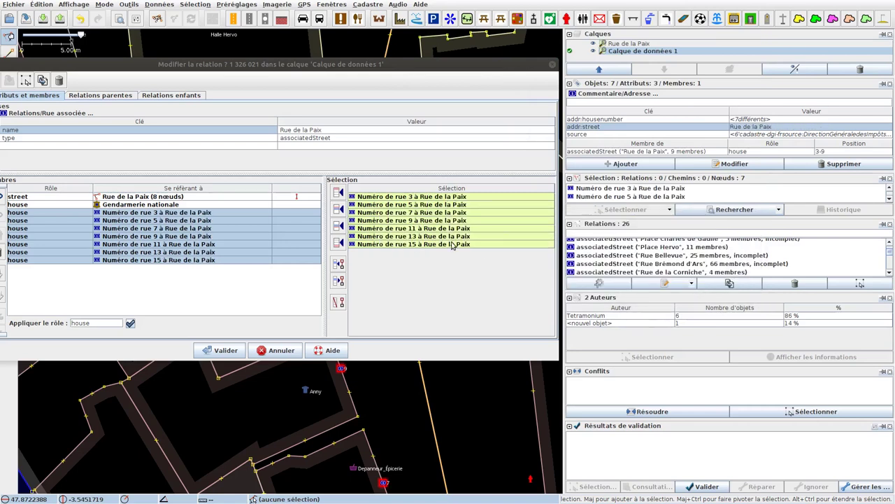
{"action": "left_click", "coordinate": [228, 349]}
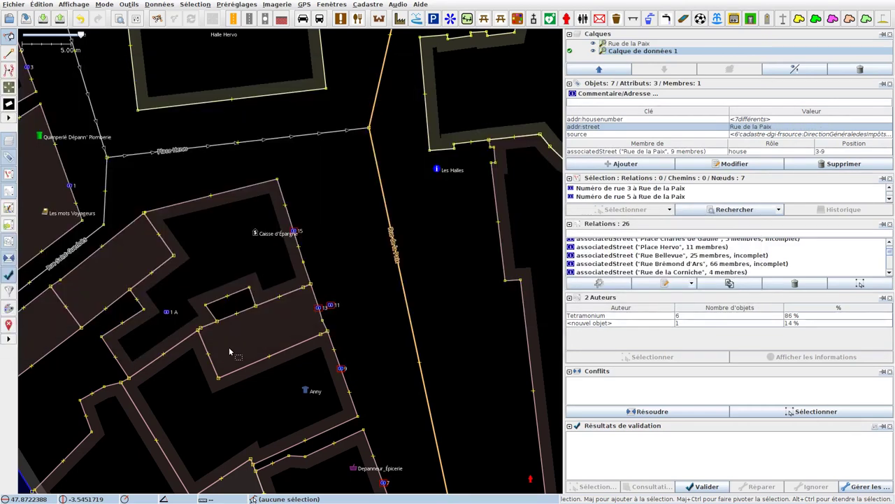
{"action": "left_click", "coordinate": [360, 267]}
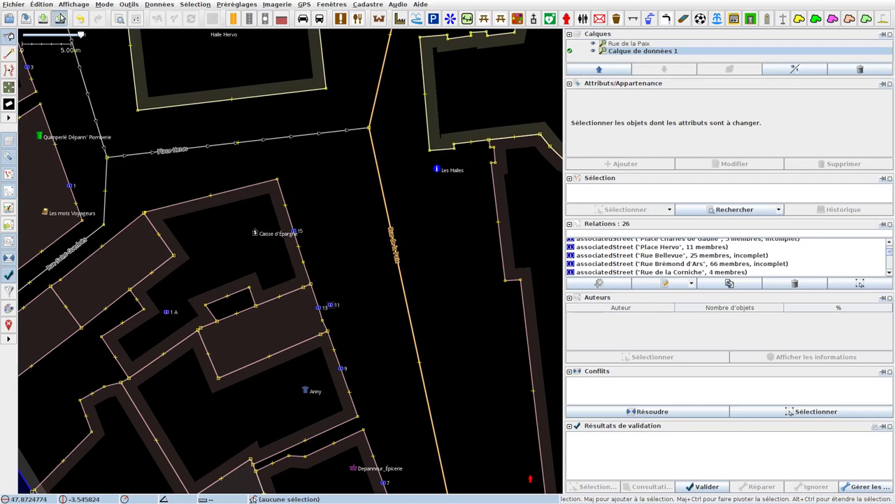
Upload the address changes to OpenStreetMap with the comment "Mise à jour Quimperlé adresses Rue de la Paix".
{"action": "left_click", "coordinate": [60, 19]}
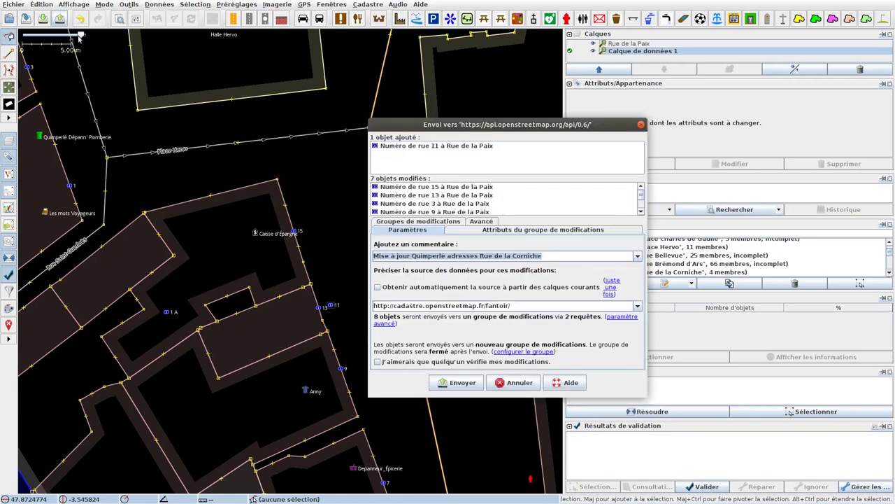
{"action": "left_click", "coordinate": [552, 257]}
{"action": "type", "text": "a Paix"}
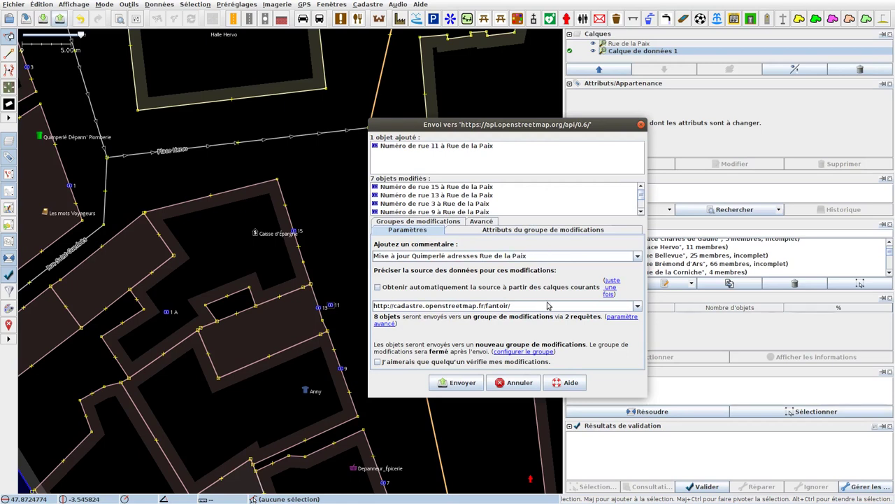
{"action": "left_click", "coordinate": [458, 382]}
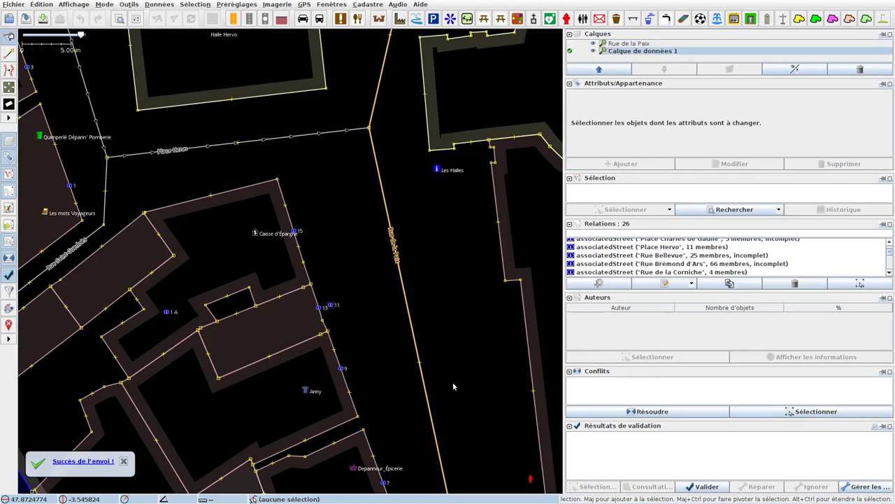
Copy the FANTOIR code of Rue de la Paix from the Quimperlé list in Firefox and return to JOSM.
{"action": "key", "text": "alt+Tab"}
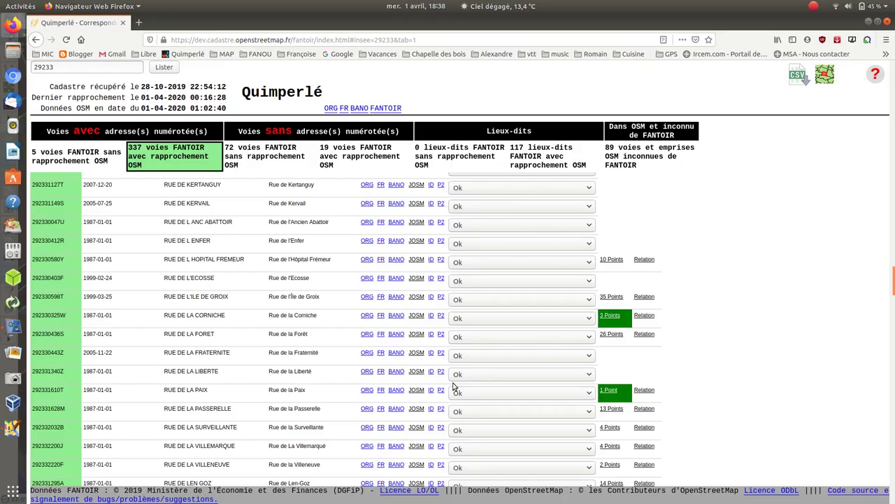
{"action": "left_click", "coordinate": [53, 391]}
{"action": "right_click", "coordinate": [52, 392]}
{"action": "left_click", "coordinate": [75, 399]}
{"action": "key", "text": "alt+Tab"}
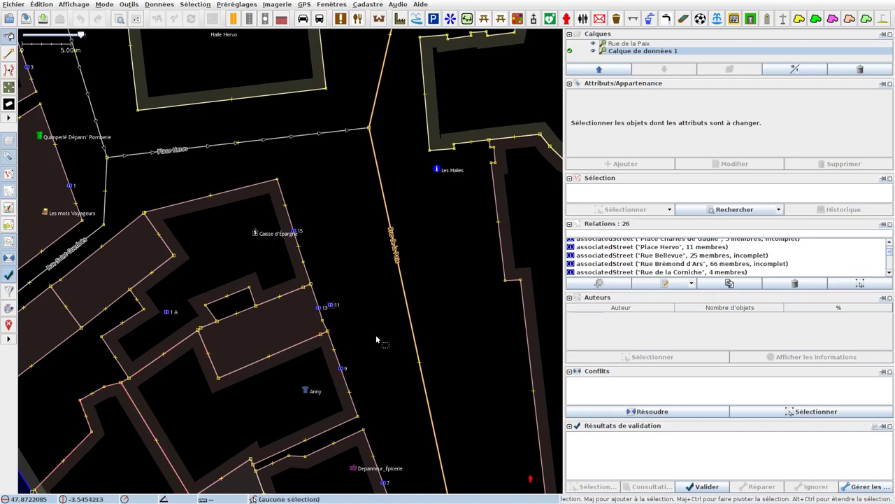
Tag the Rue de la Paix way with ref:FR:FANTOIR=292331610T and upload the change under the same changeset comment.
{"action": "left_click", "coordinate": [412, 340]}
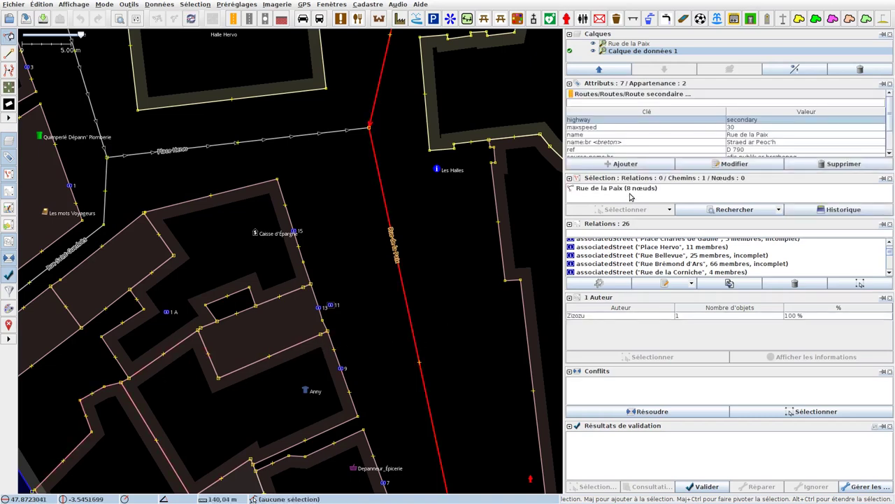
{"action": "left_click", "coordinate": [659, 164]}
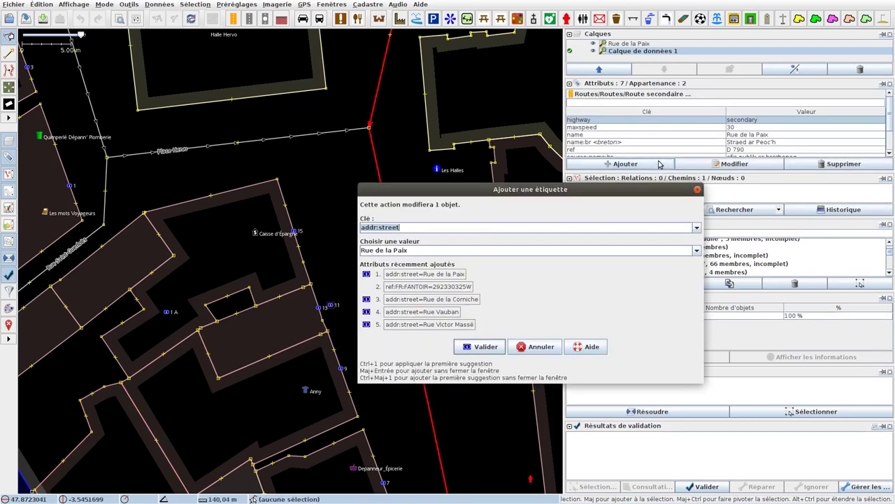
{"action": "left_click", "coordinate": [431, 288]}
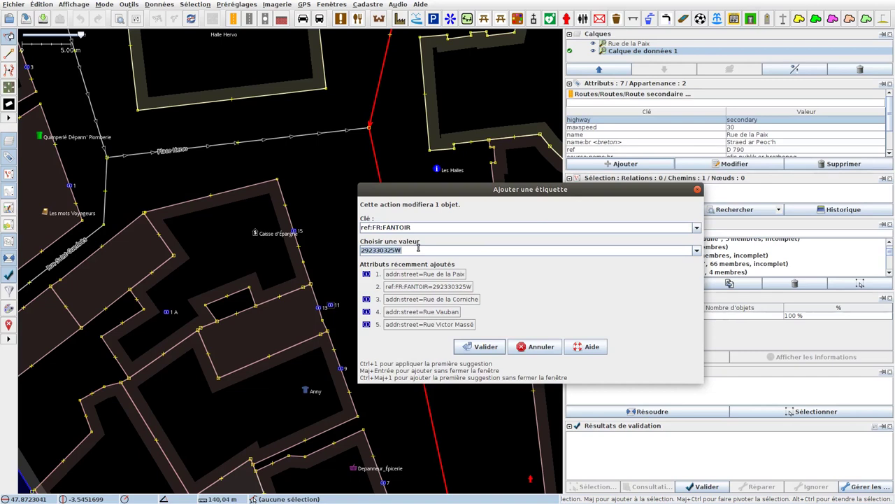
{"action": "type", "text": "292331610T"}
{"action": "double_click", "coordinate": [363, 253]}
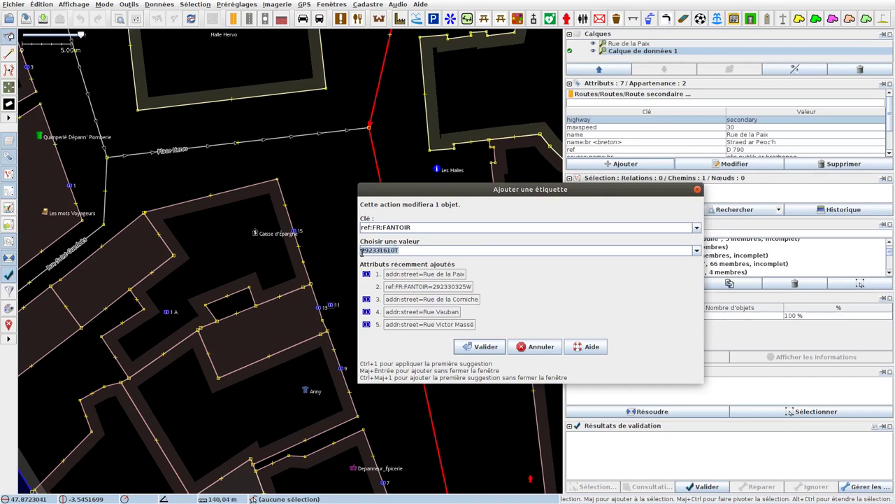
{"action": "left_click", "coordinate": [483, 347]}
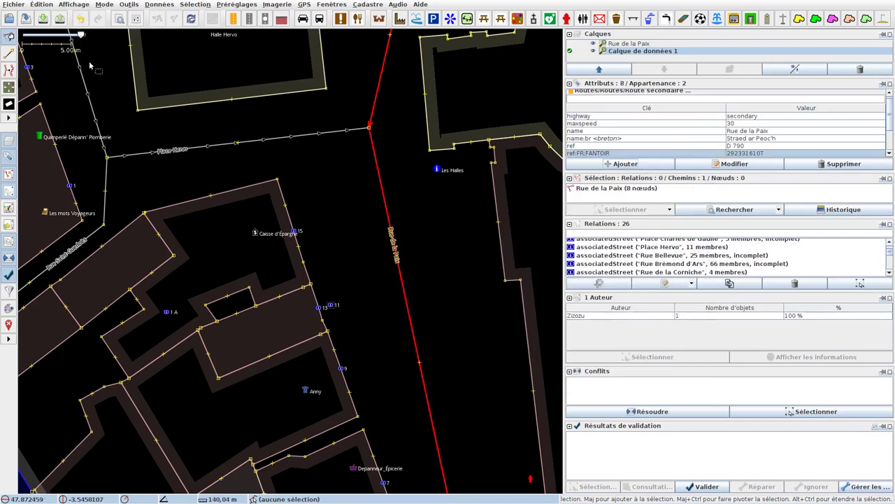
{"action": "left_click", "coordinate": [60, 19]}
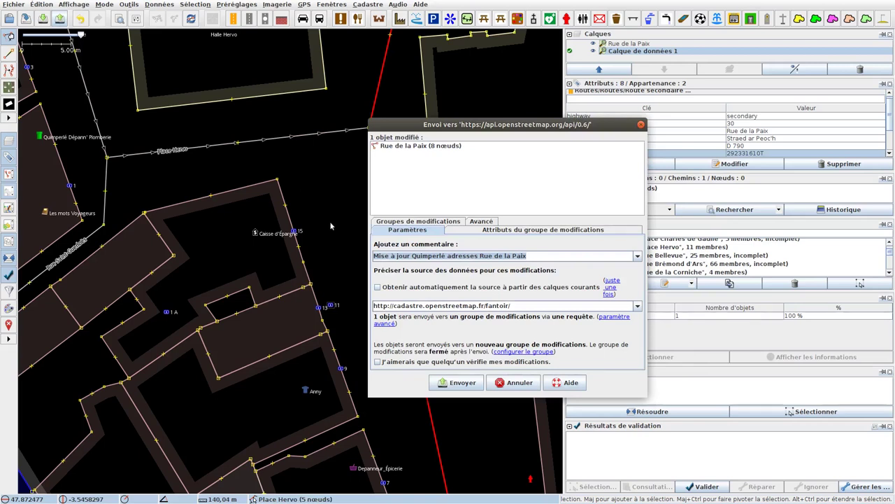
{"action": "left_click", "coordinate": [456, 383]}
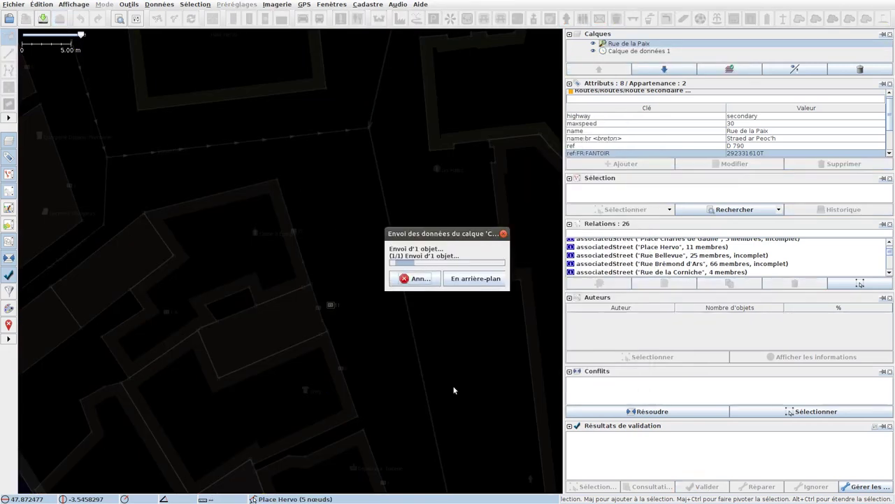
From the Quimperlé list in Firefox, load the missing Rue de l'Hôpital Frémeur points into JOSM and select all its address nodes.
{"action": "key", "text": "alt+Tab"}
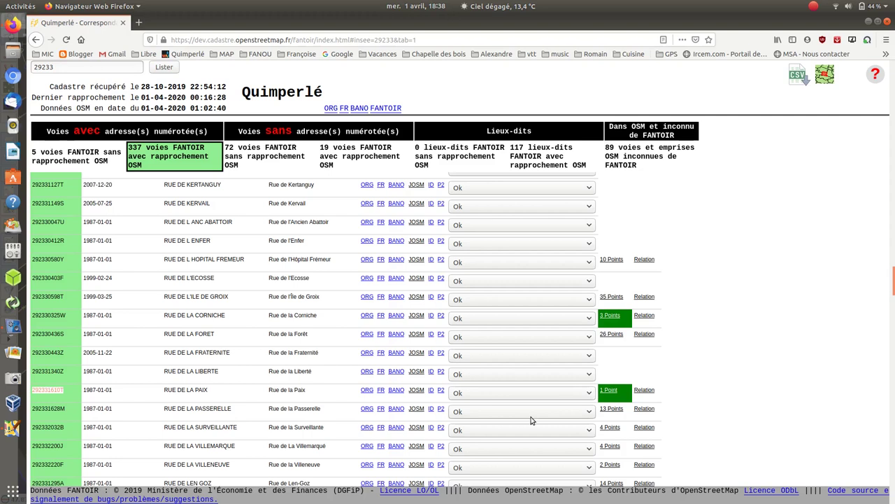
{"action": "left_click", "coordinate": [612, 261]}
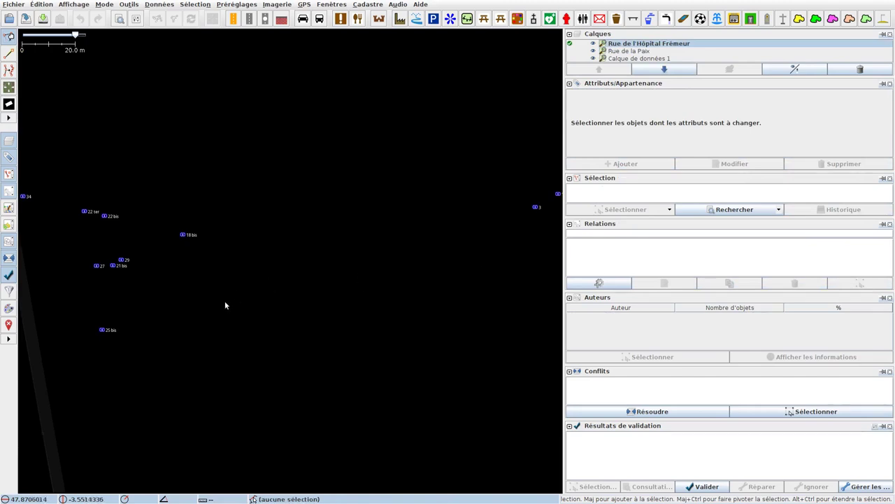
{"action": "scroll", "coordinate": [225, 303], "scroll_direction": "down", "scroll_amount": 2}
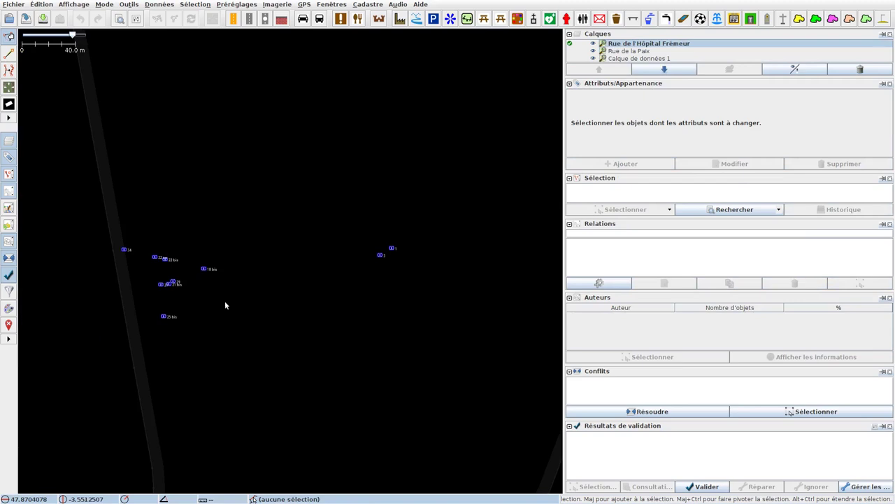
{"action": "left_click_drag", "start_coordinate": [89, 209], "coordinate": [441, 350]}
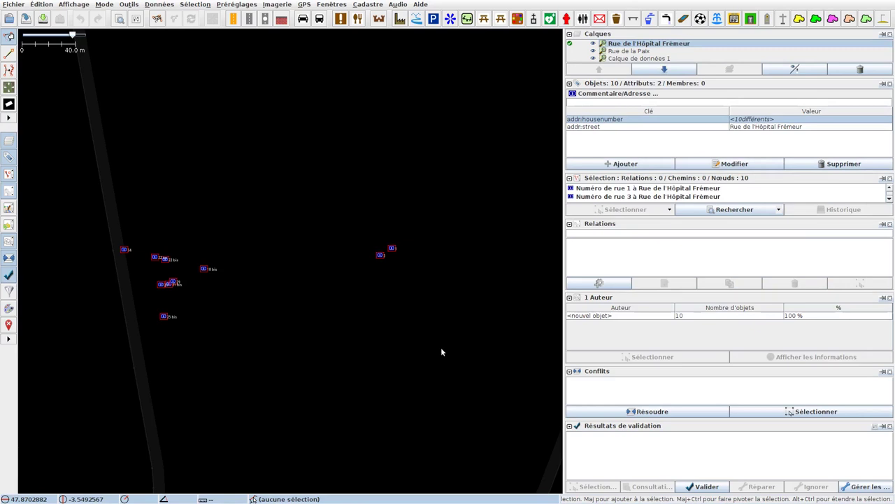
Delete the Rue de la Paix layer and make Calque de données 1 the active layer.
{"action": "left_click", "coordinate": [646, 53]}
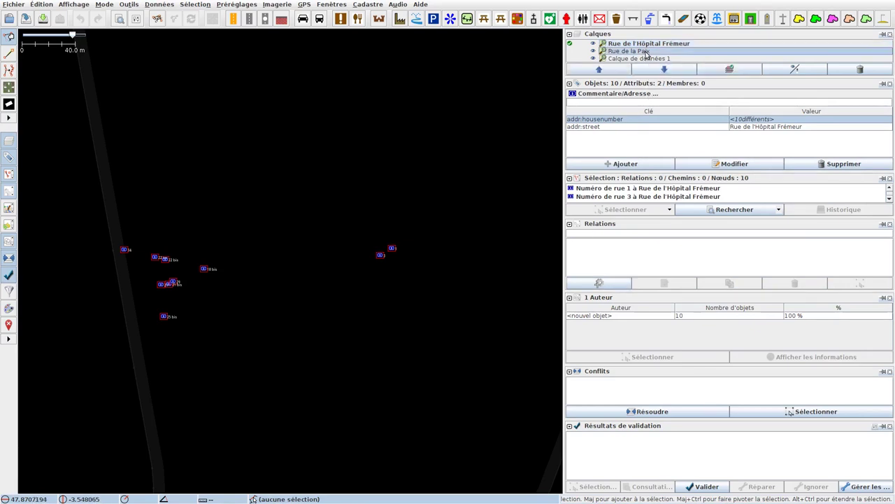
{"action": "left_click", "coordinate": [838, 71]}
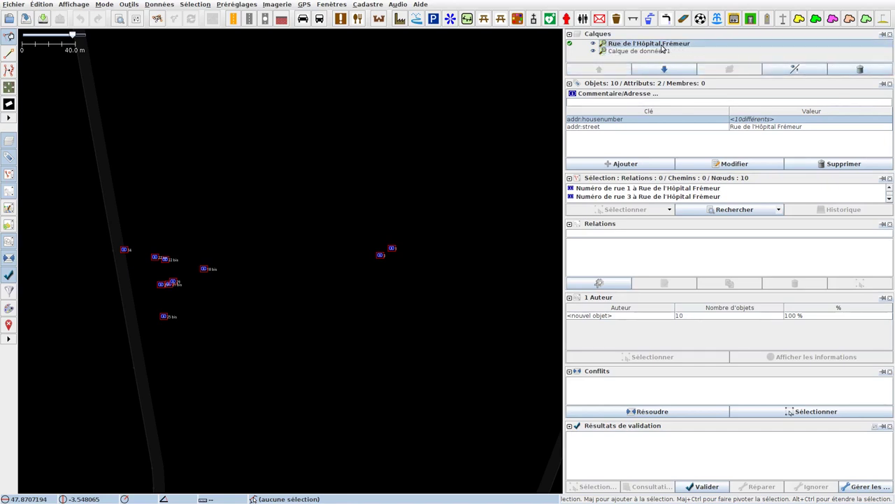
{"action": "left_click", "coordinate": [571, 52]}
{"action": "left_click", "coordinate": [571, 51]}
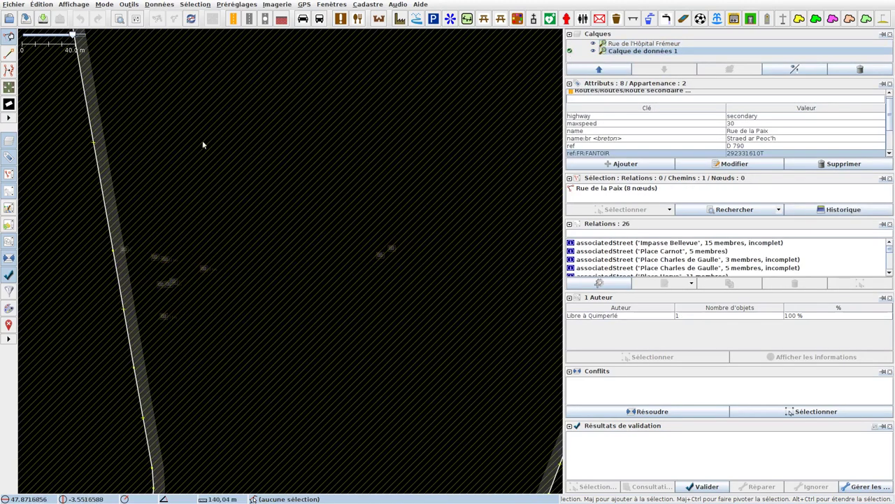
Download the OpenStreetMap data around the new addresses and inspect the Rue de l'Hôpital Frémeur way and its existing house numbers.
{"action": "left_click", "coordinate": [42, 19]}
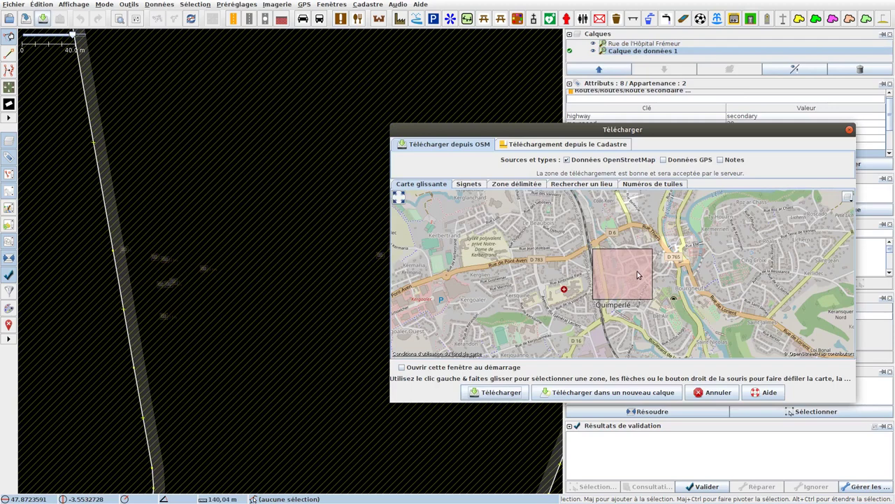
{"action": "left_click", "coordinate": [499, 393]}
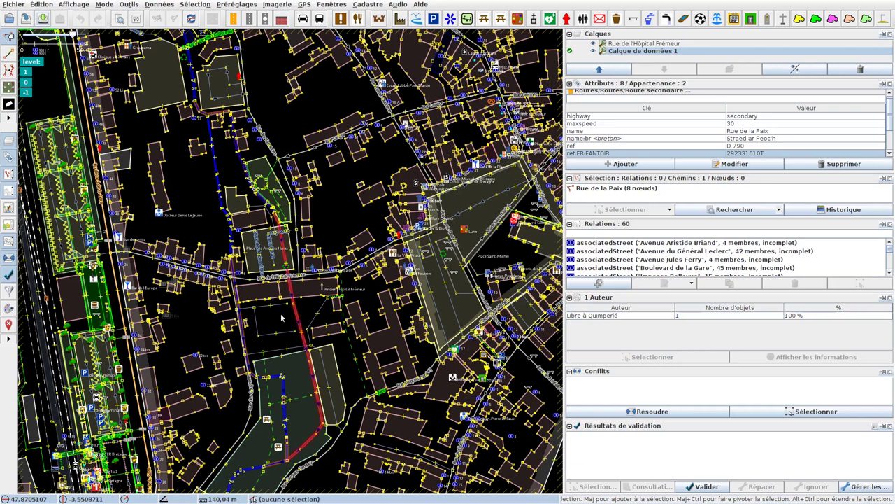
{"action": "left_click", "coordinate": [240, 279]}
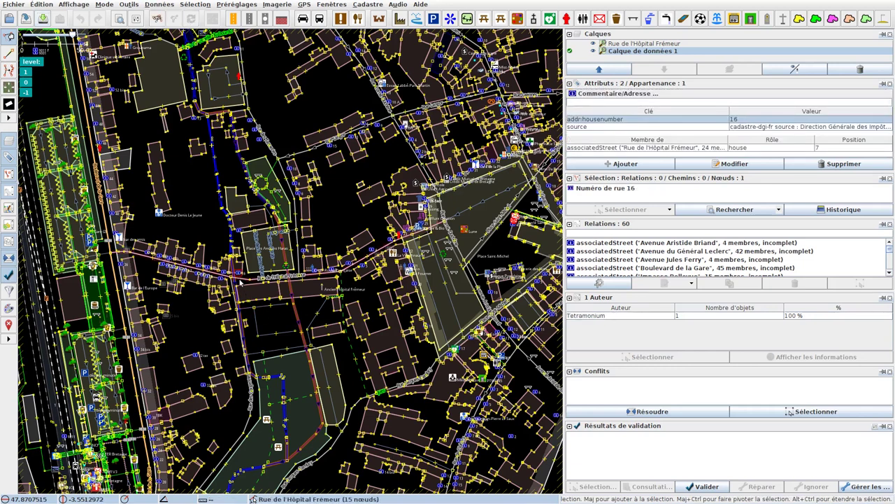
{"action": "left_click", "coordinate": [238, 280]}
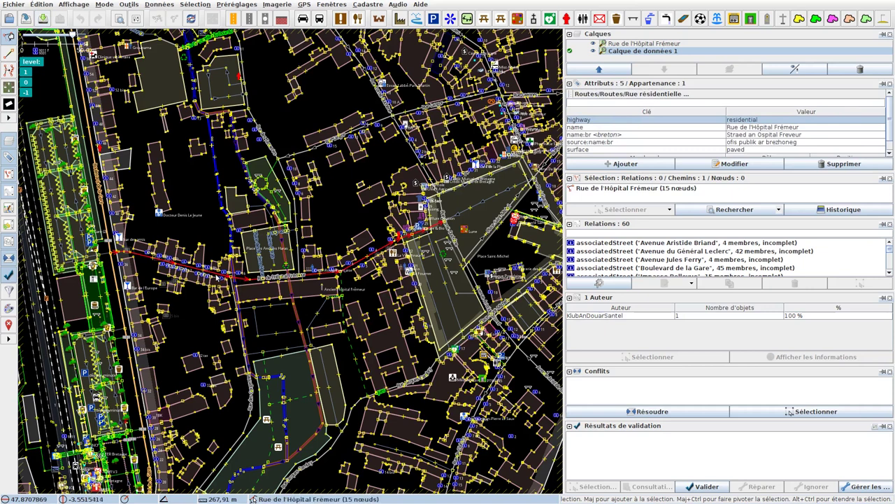
{"action": "scroll", "coordinate": [216, 278], "scroll_direction": "up", "scroll_amount": 4}
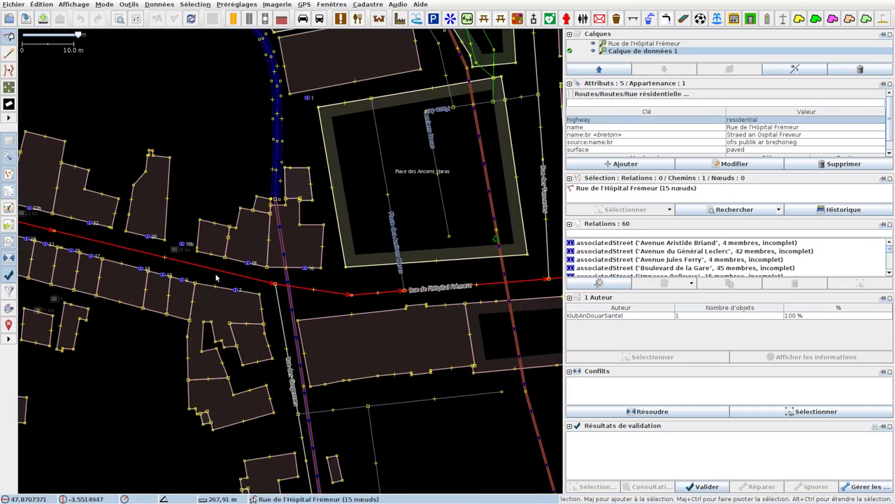
{"action": "left_click", "coordinate": [179, 247]}
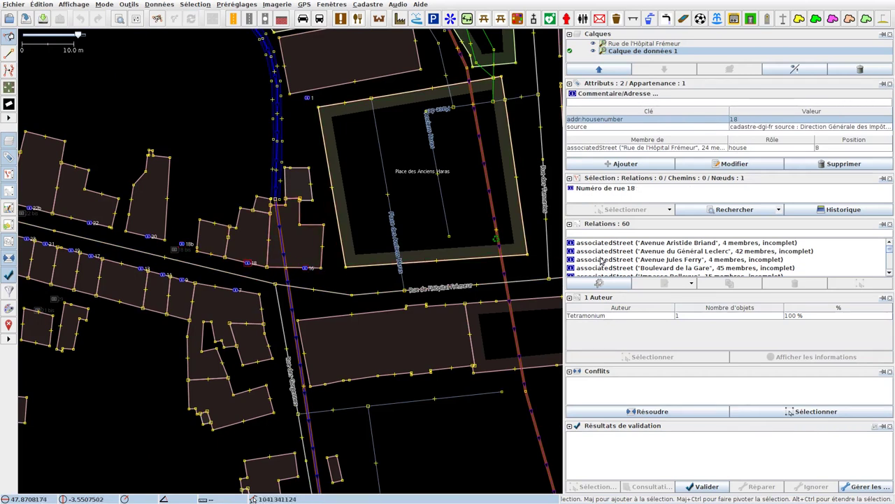
Find the associatedStreet relation of Rue de l'Hôpital Frémeur, review its member house numbers and close the editor without changes.
{"action": "double_click", "coordinate": [658, 251]}
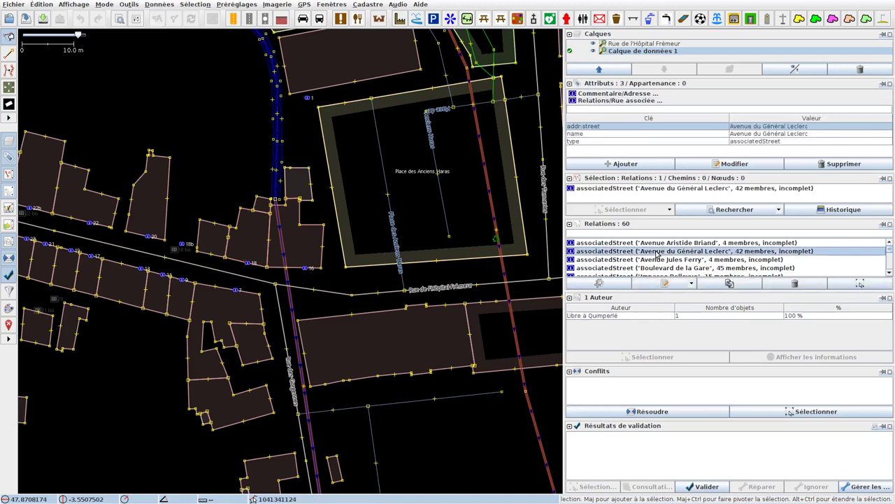
{"action": "scroll", "coordinate": [658, 254], "scroll_direction": "down", "scroll_amount": 5}
{"action": "scroll", "coordinate": [658, 255], "scroll_direction": "down", "scroll_amount": 5}
{"action": "scroll", "coordinate": [658, 254], "scroll_direction": "down", "scroll_amount": 5}
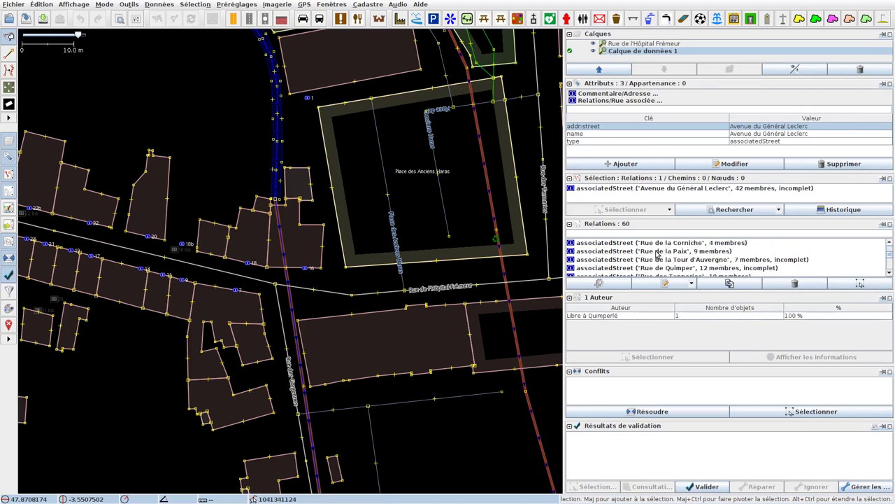
{"action": "scroll", "coordinate": [658, 254], "scroll_direction": "down", "scroll_amount": 1}
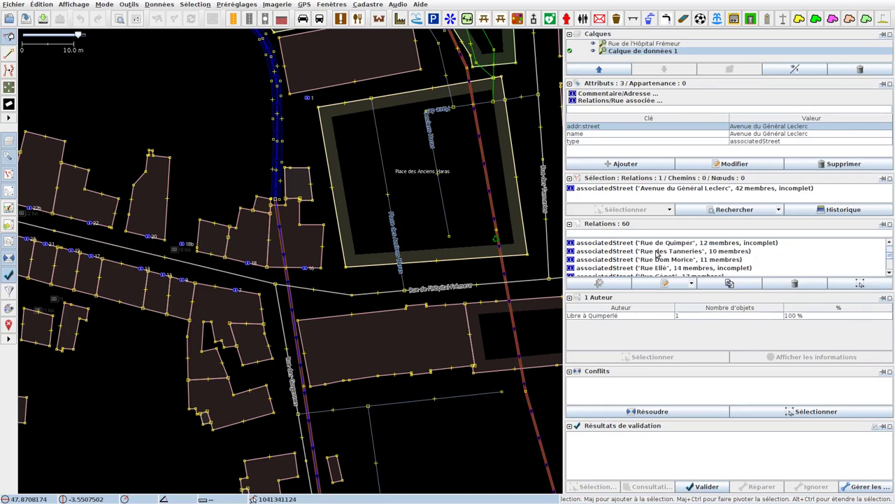
{"action": "scroll", "coordinate": [658, 254], "scroll_direction": "up", "scroll_amount": 2}
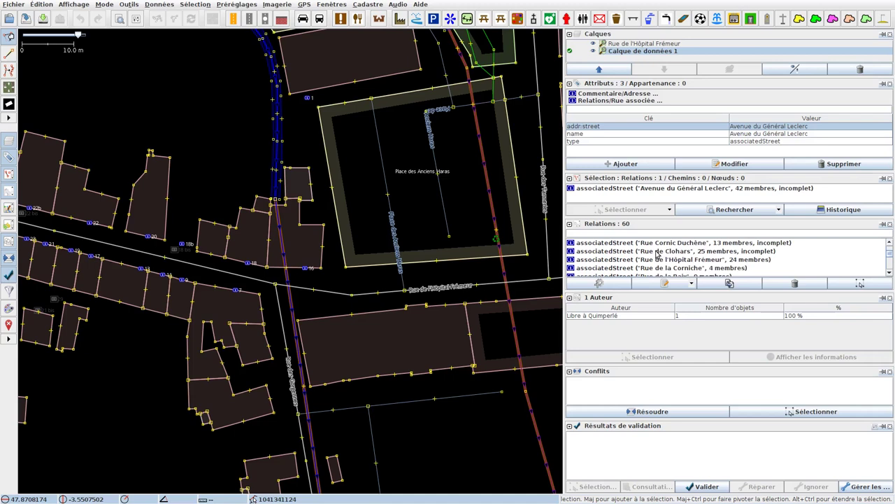
{"action": "left_click", "coordinate": [657, 261]}
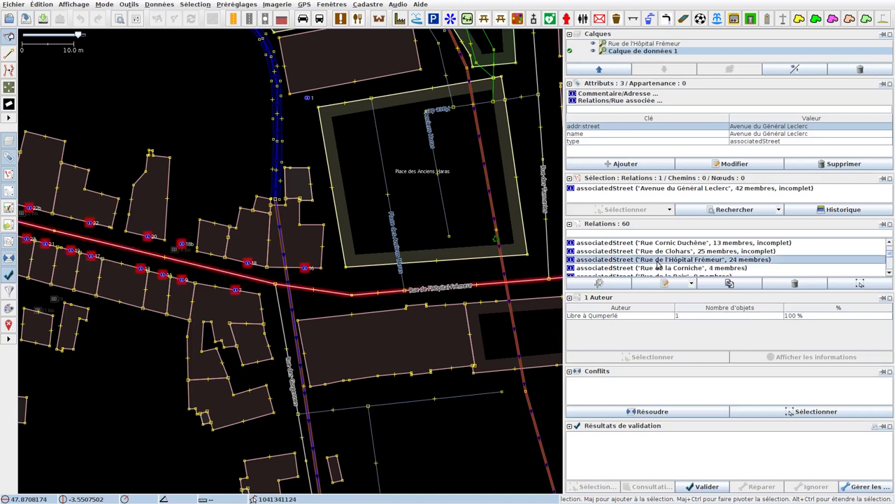
{"action": "left_click", "coordinate": [661, 283]}
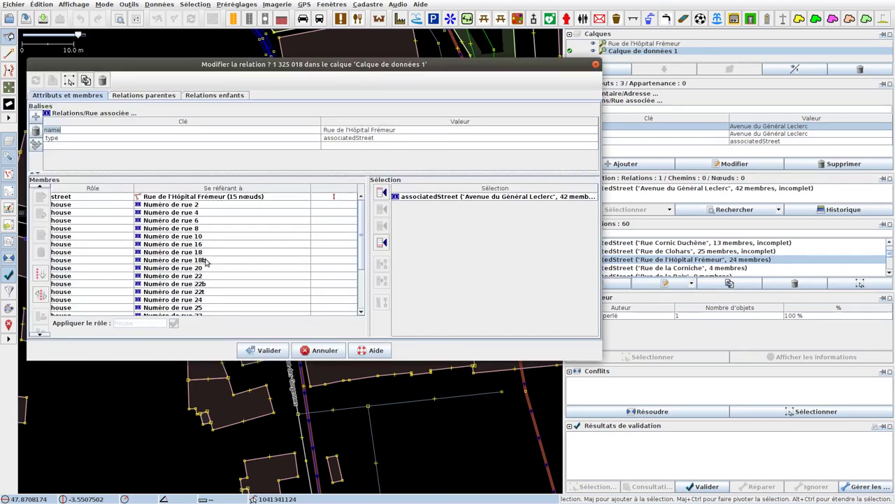
{"action": "left_click", "coordinate": [312, 352]}
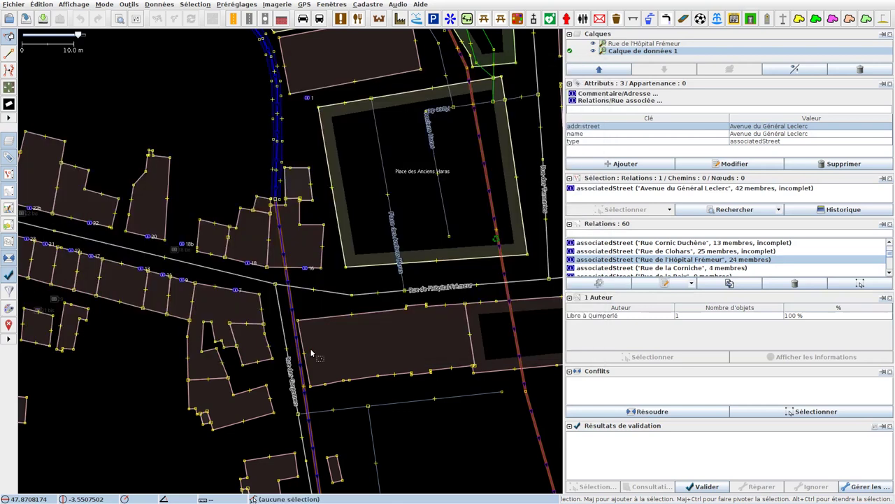
Paste the ten new addresses at their source position in the data layer and add them to the Rue de l'Hôpital Frémeur relation.
{"action": "left_click", "coordinate": [304, 308]}
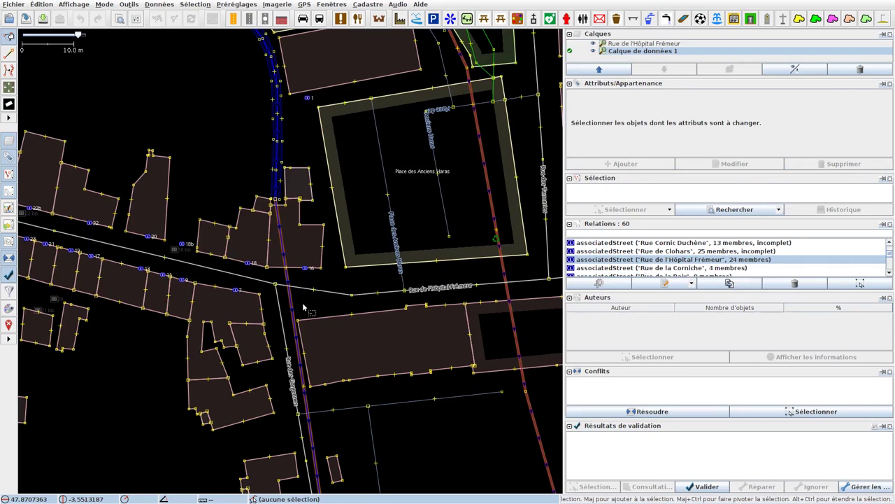
{"action": "key", "text": "ctrl+alt+v"}
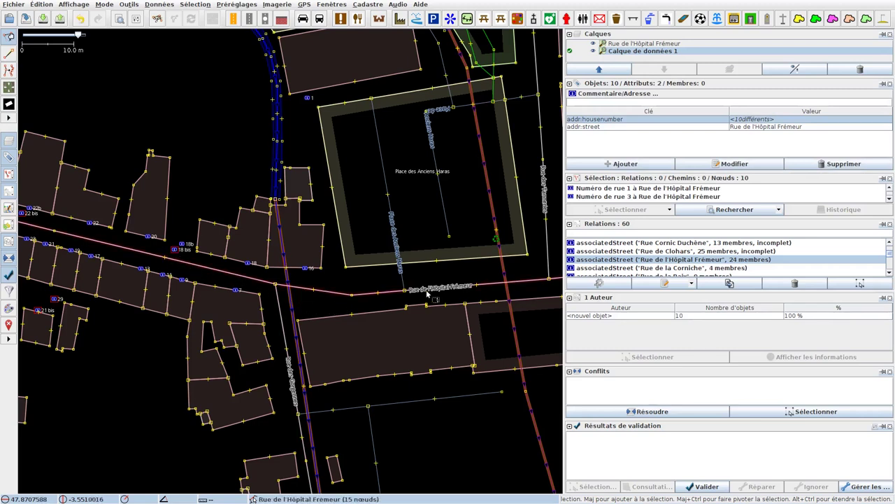
{"action": "left_click", "coordinate": [658, 288]}
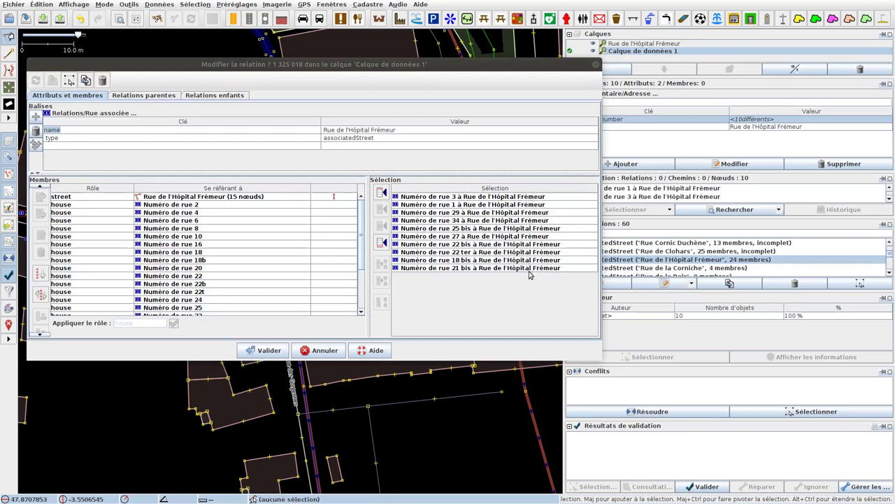
{"action": "left_click", "coordinate": [382, 194]}
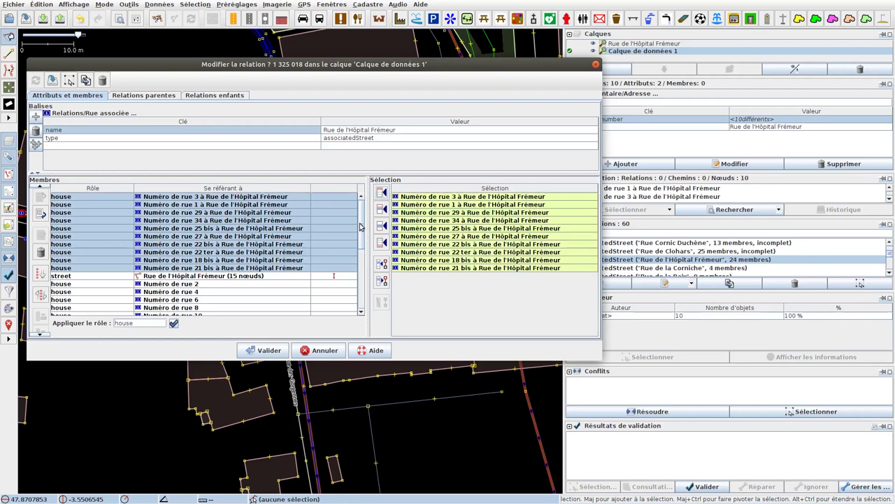
Sort all members of the Rue de l'Hôpital Frémeur relation by ascending house number, with the street first, and save the relation.
{"action": "left_click_drag", "start_coordinate": [360, 226], "coordinate": [363, 305]}
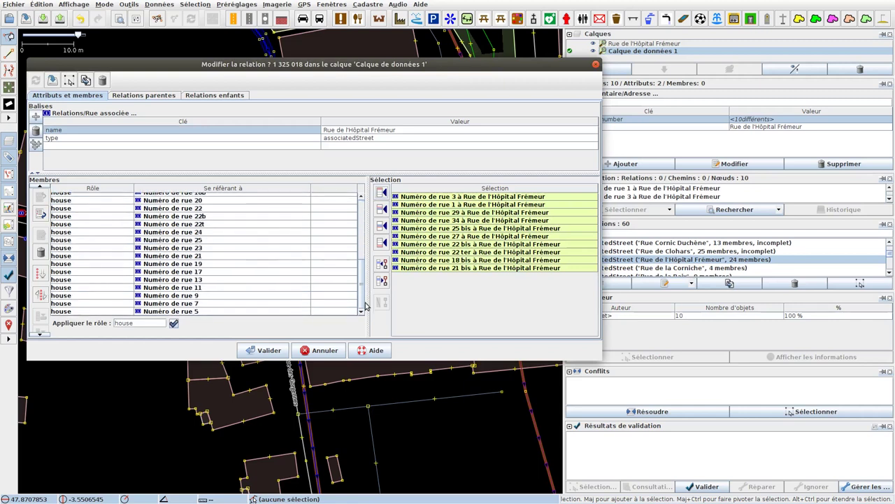
{"action": "left_click", "coordinate": [265, 311], "text": "shift"}
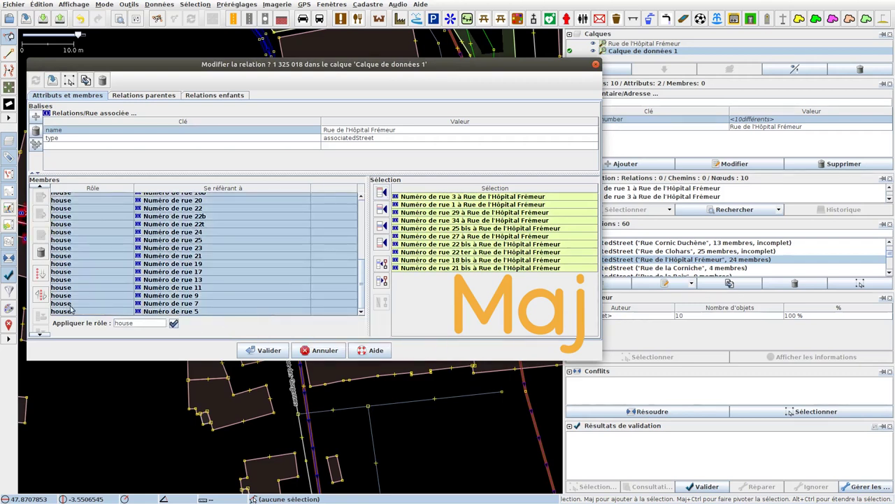
{"action": "left_click", "coordinate": [40, 296]}
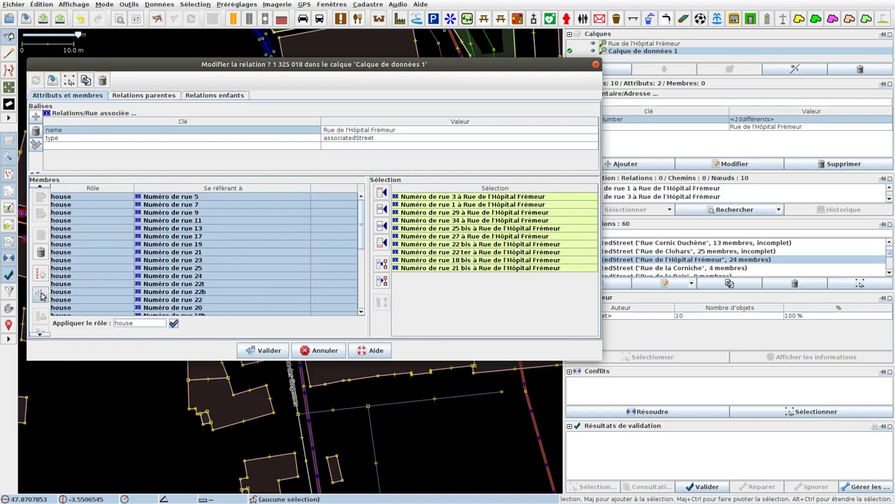
{"action": "left_click", "coordinate": [41, 276]}
{"action": "left_click", "coordinate": [40, 294]}
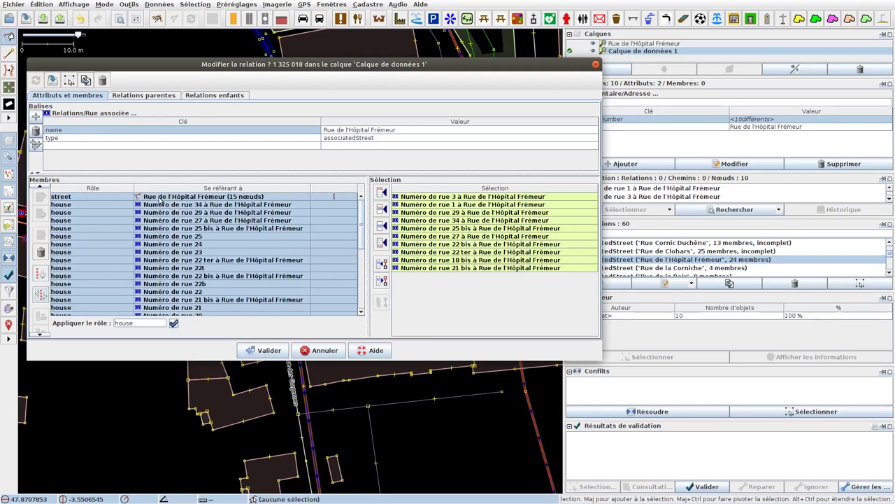
{"action": "left_click", "coordinate": [40, 273]}
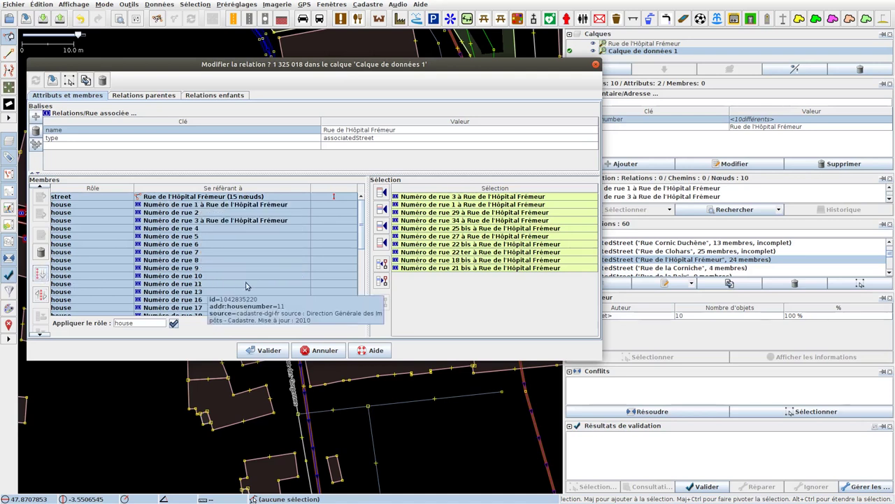
{"action": "left_click", "coordinate": [256, 352]}
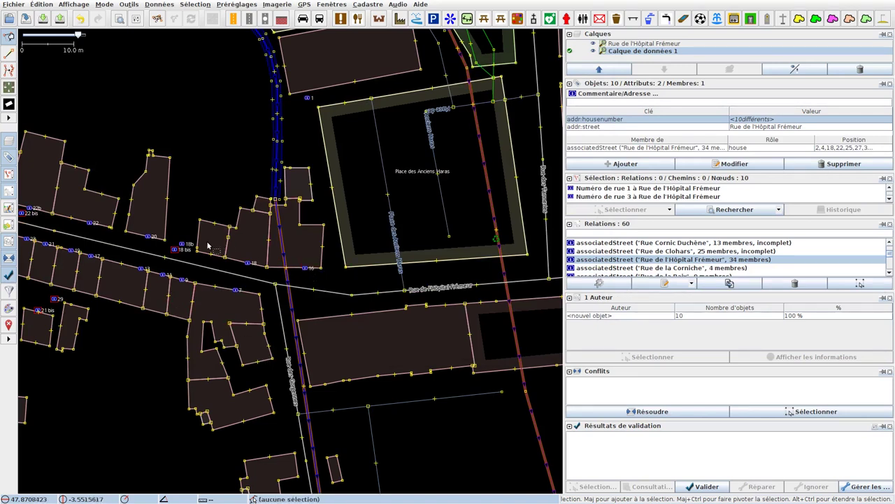
Remove the duplicate house numbers 18b, 22b and 22t from the Rue de l'Hôpital Frémeur relation's members and save the relation.
{"action": "scroll", "coordinate": [179, 249], "scroll_direction": "up", "scroll_amount": 6}
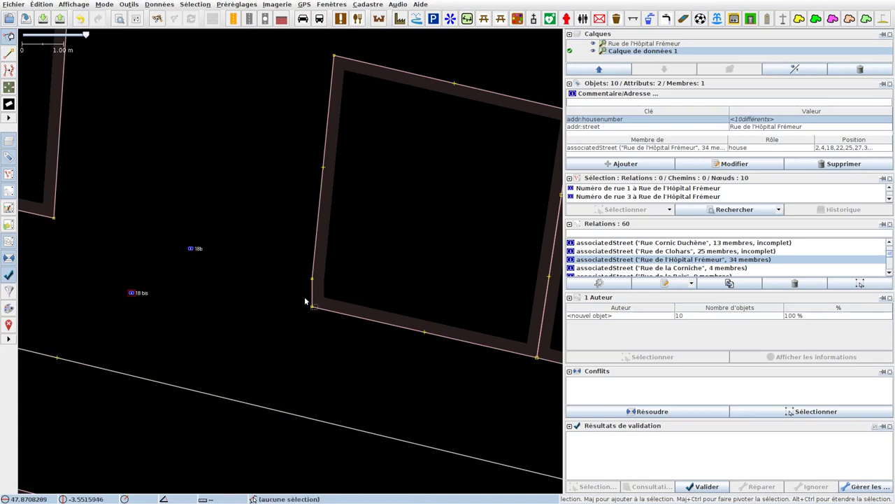
{"action": "left_click", "coordinate": [647, 285]}
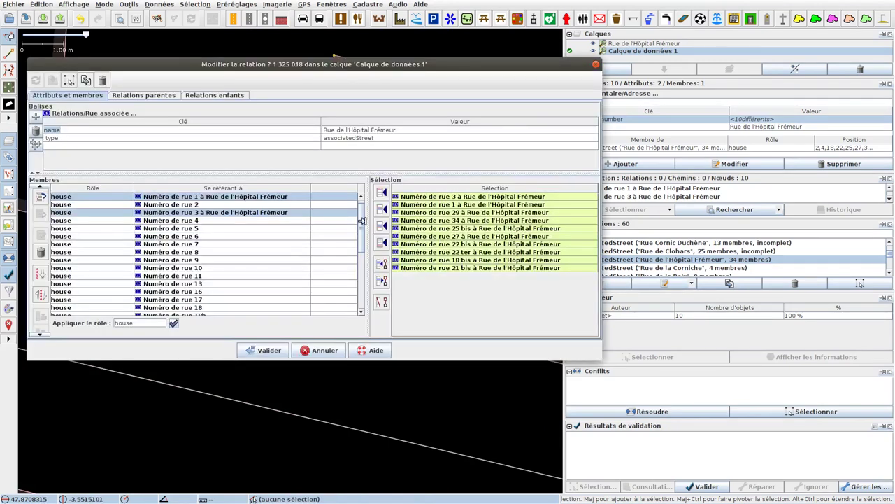
{"action": "left_click_drag", "start_coordinate": [363, 224], "coordinate": [362, 255]}
{"action": "left_click", "coordinate": [289, 241]}
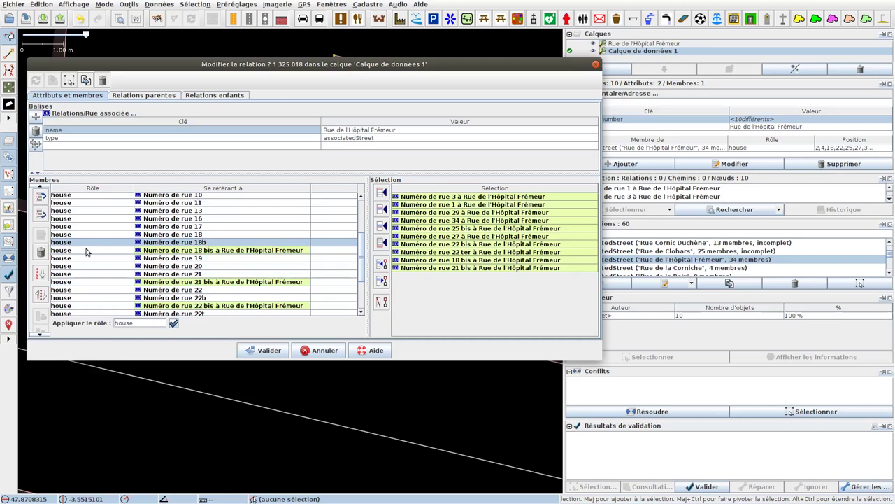
{"action": "left_click", "coordinate": [39, 254]}
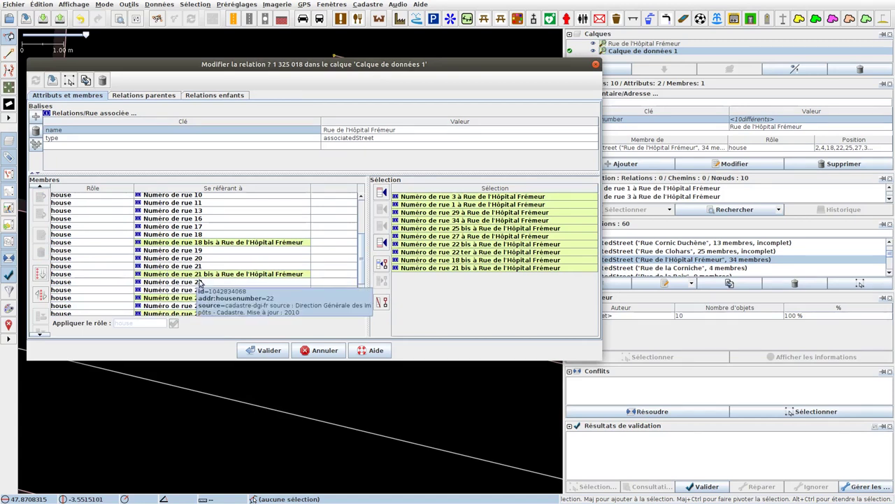
{"action": "scroll", "coordinate": [199, 281], "scroll_direction": "down", "scroll_amount": 2}
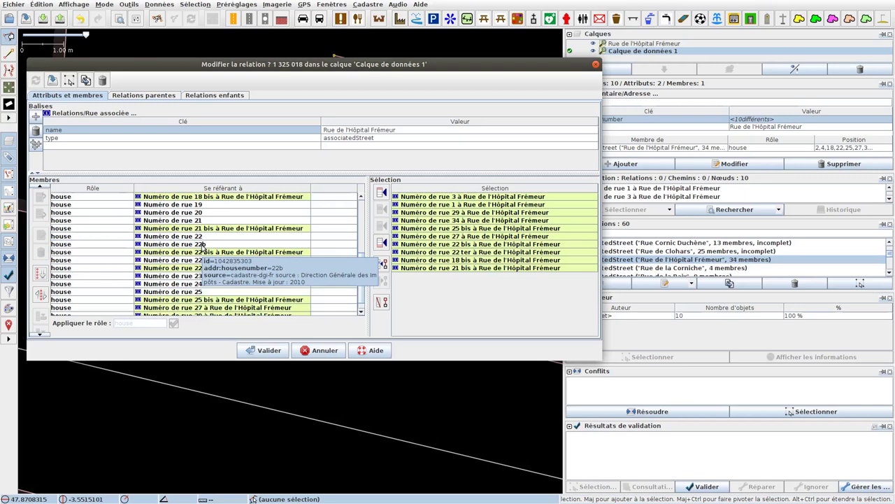
{"action": "left_click", "coordinate": [202, 244]}
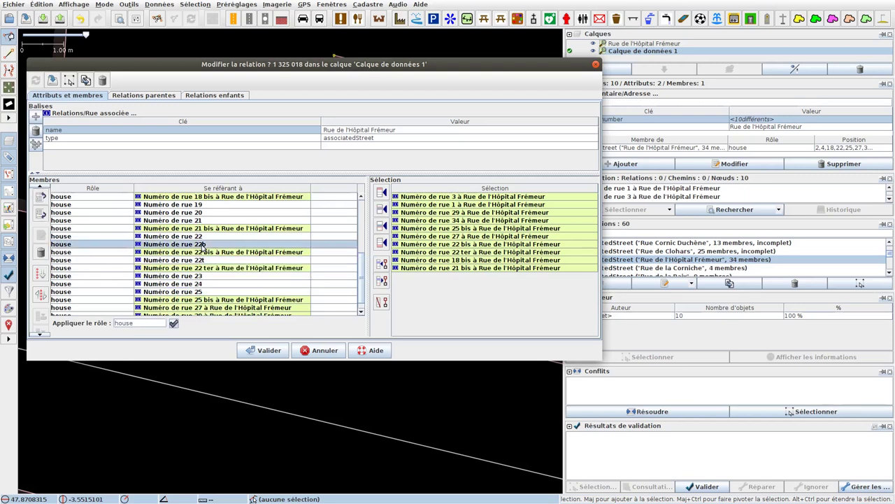
{"action": "left_click", "coordinate": [43, 252]}
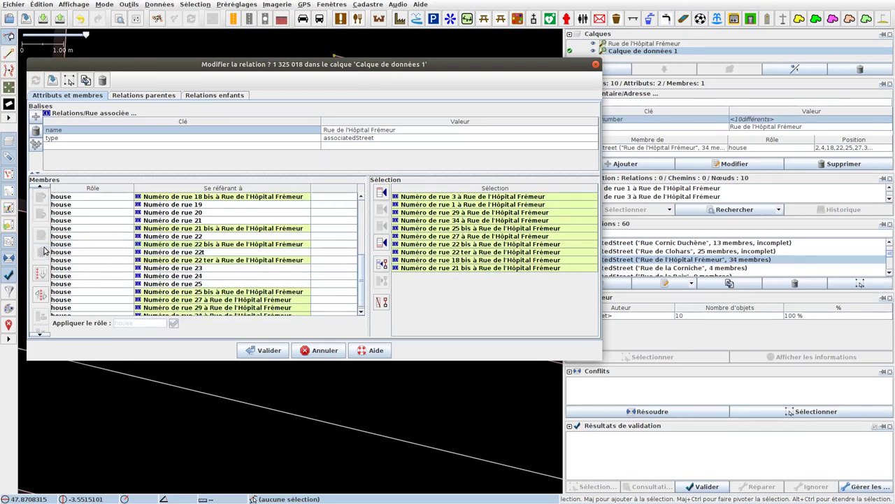
{"action": "left_click", "coordinate": [199, 252]}
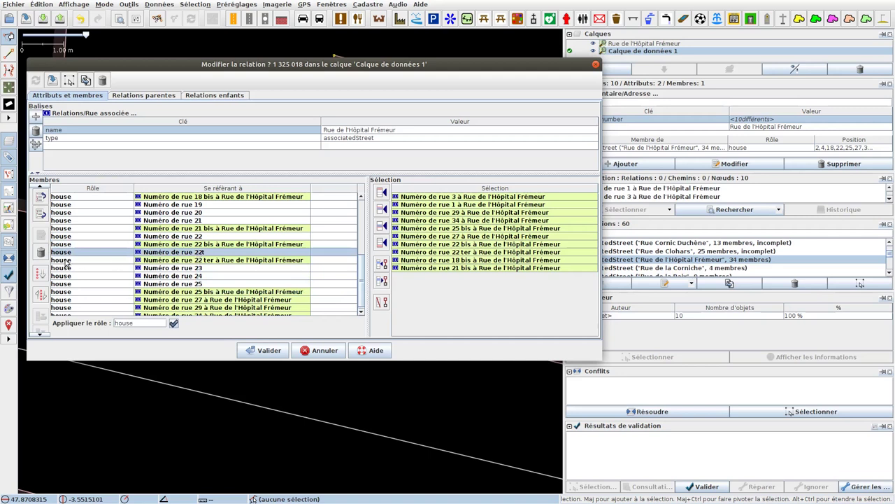
{"action": "left_click", "coordinate": [42, 252]}
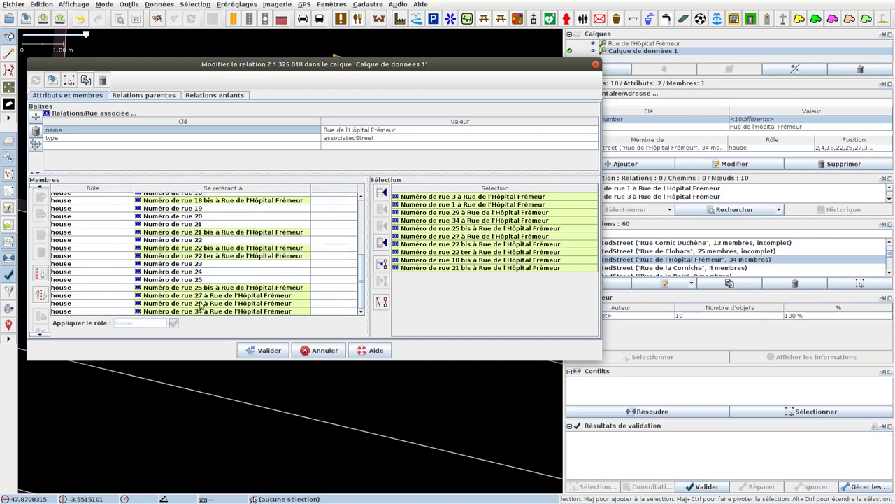
{"action": "left_click", "coordinate": [266, 350]}
Delete the three old address nodes 18b, 22b and 22t from the map along Rue de l'Hôpital Frémeur.
{"action": "scroll", "coordinate": [278, 350], "scroll_direction": "down", "scroll_amount": 5}
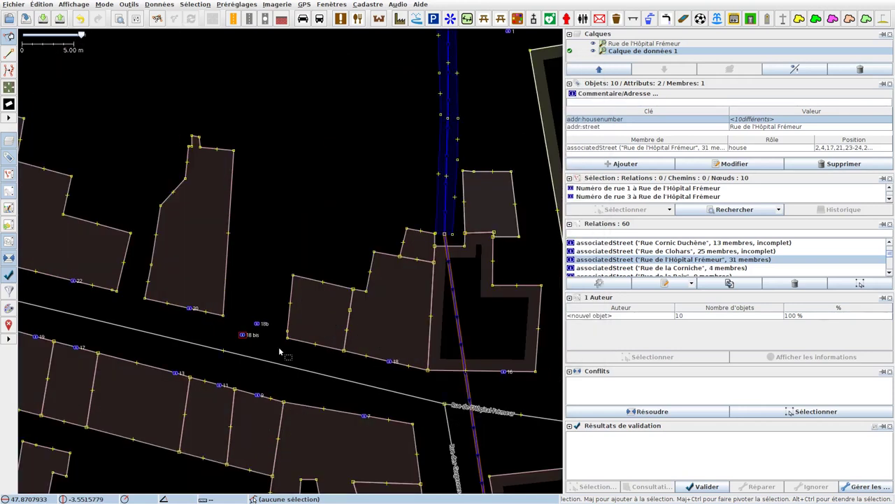
{"action": "scroll", "coordinate": [278, 352], "scroll_direction": "down", "scroll_amount": 2}
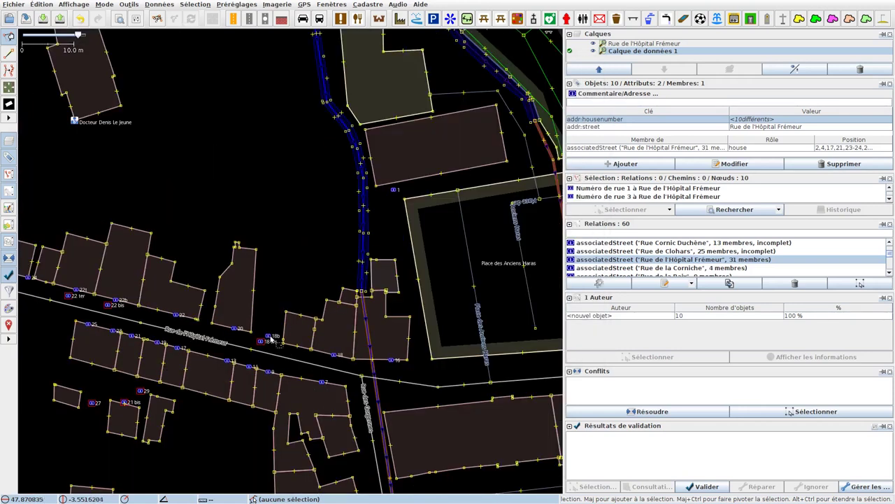
{"action": "left_click", "coordinate": [271, 336]}
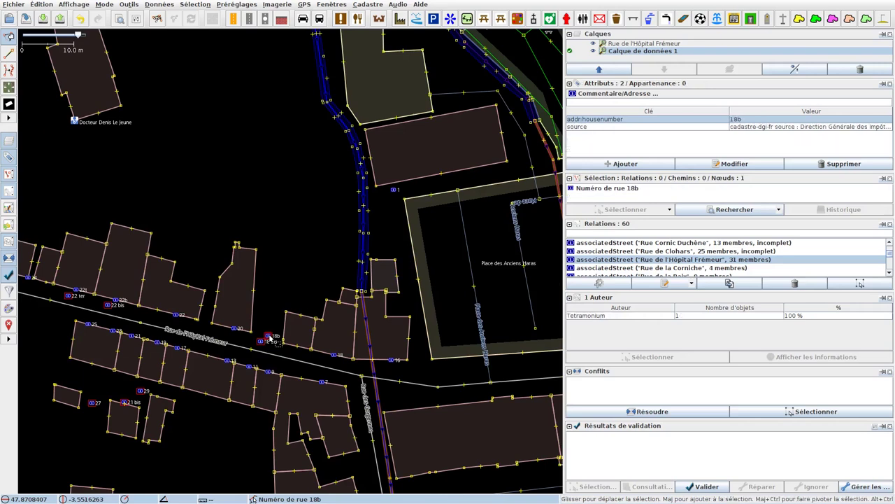
{"action": "left_click", "coordinate": [116, 301]}
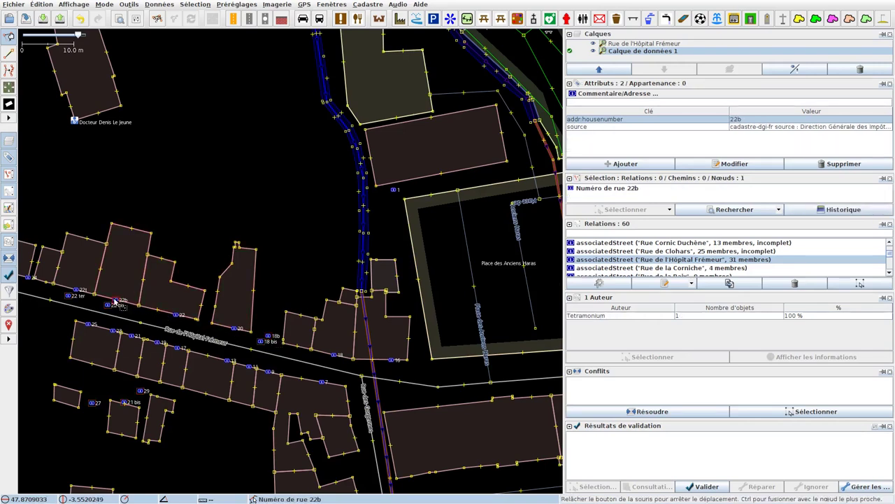
{"action": "left_click", "coordinate": [77, 290]}
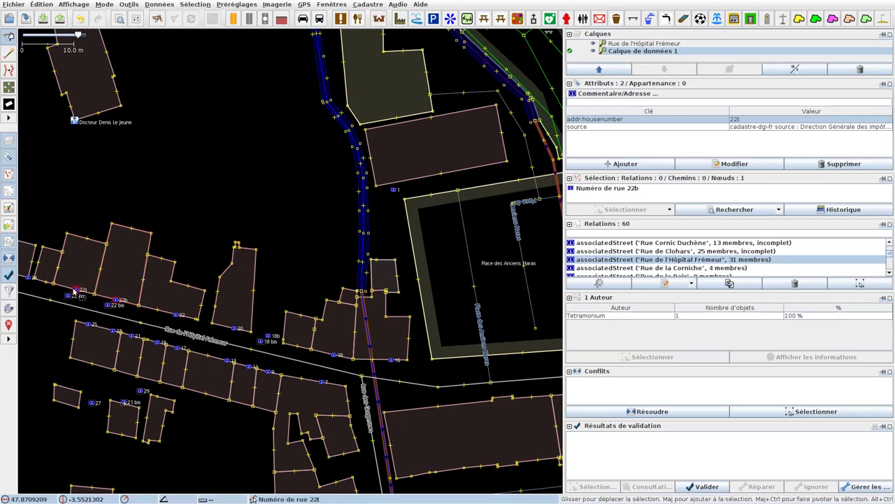
{"action": "left_click", "coordinate": [115, 301], "text": "shift"}
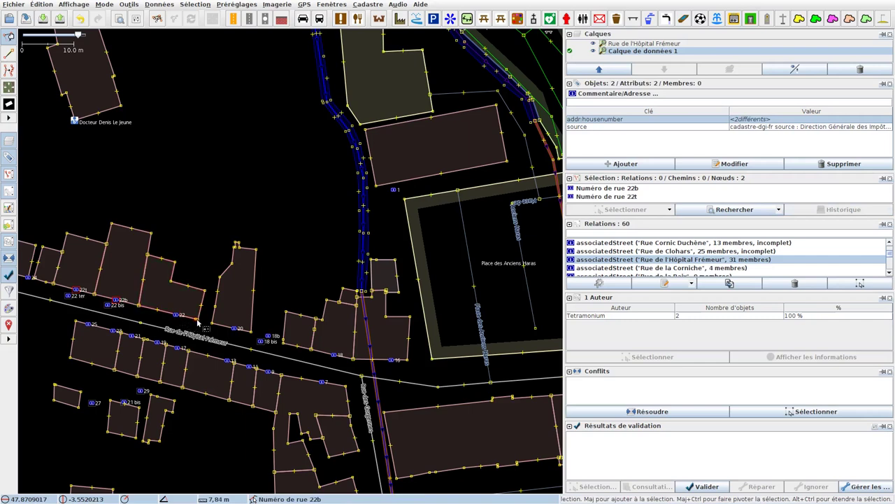
{"action": "left_click", "coordinate": [271, 336], "text": "shift"}
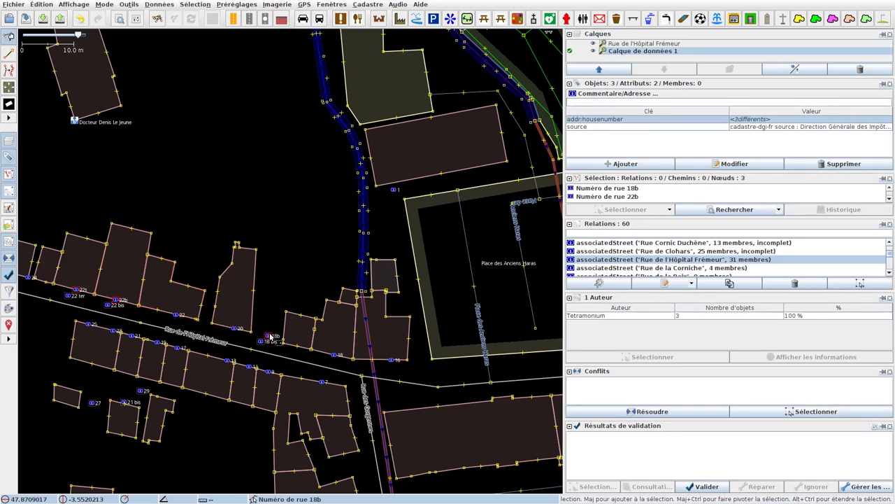
{"action": "key", "text": "Escape"}
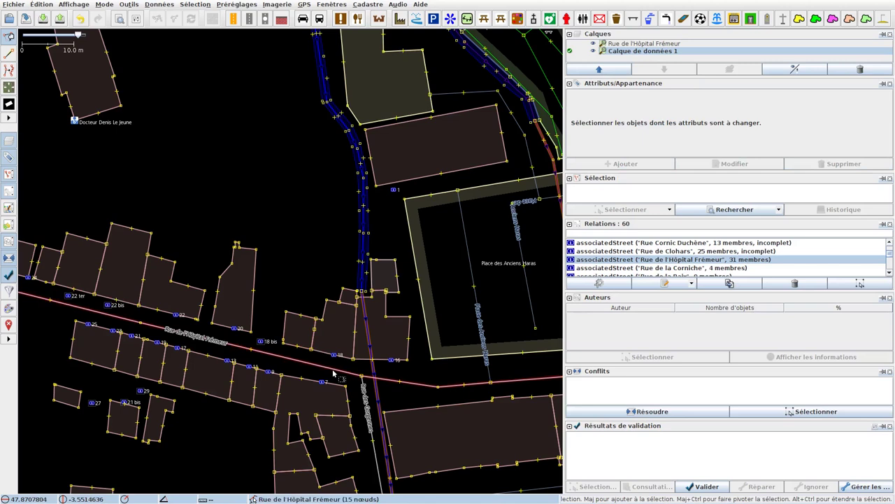
Reopen the Rue de l'Hôpital Frémeur relation and select all its house members, from number 1 to number 34, in the data layer.
{"action": "left_click", "coordinate": [654, 283]}
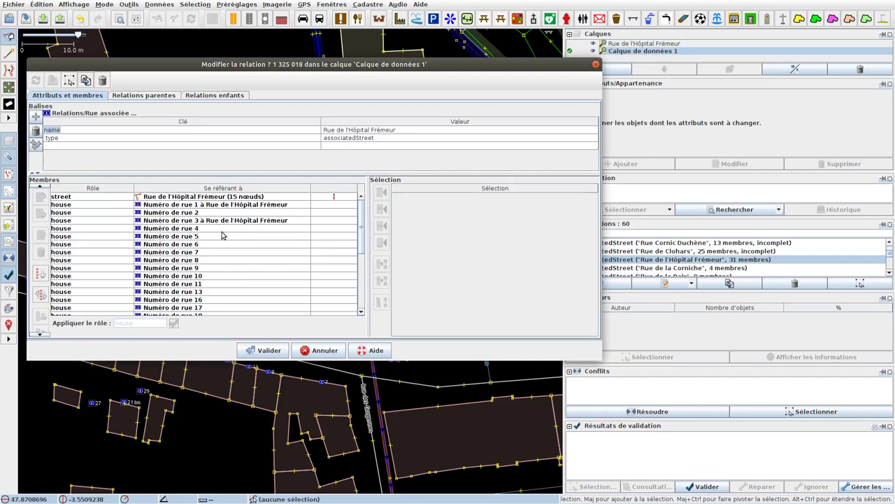
{"action": "left_click", "coordinate": [236, 207]}
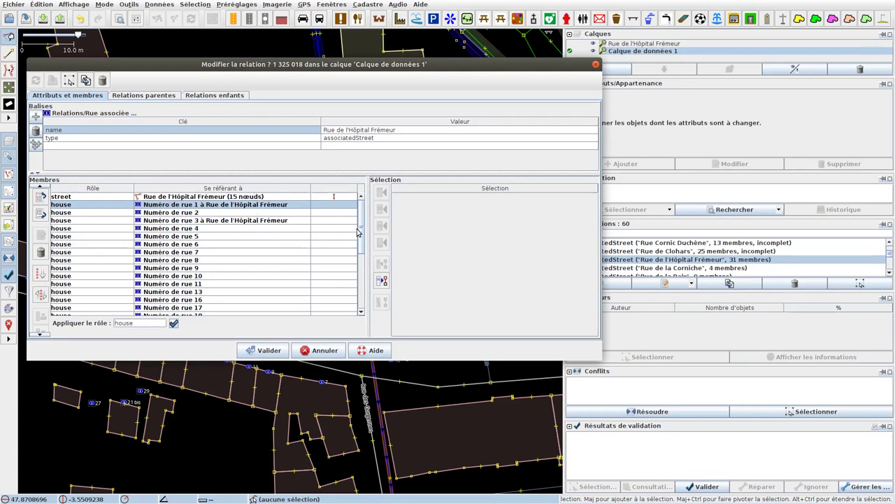
{"action": "scroll", "coordinate": [363, 235], "scroll_direction": "down", "scroll_amount": 5}
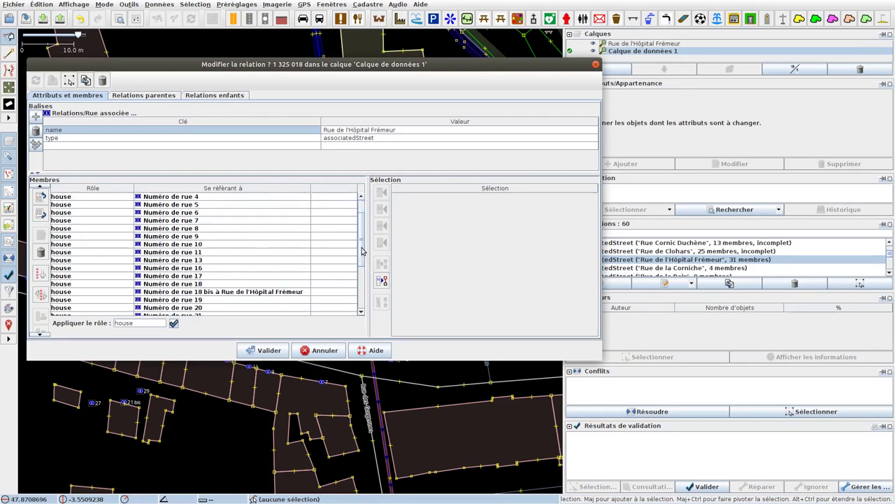
{"action": "left_click", "coordinate": [262, 315], "text": "shift"}
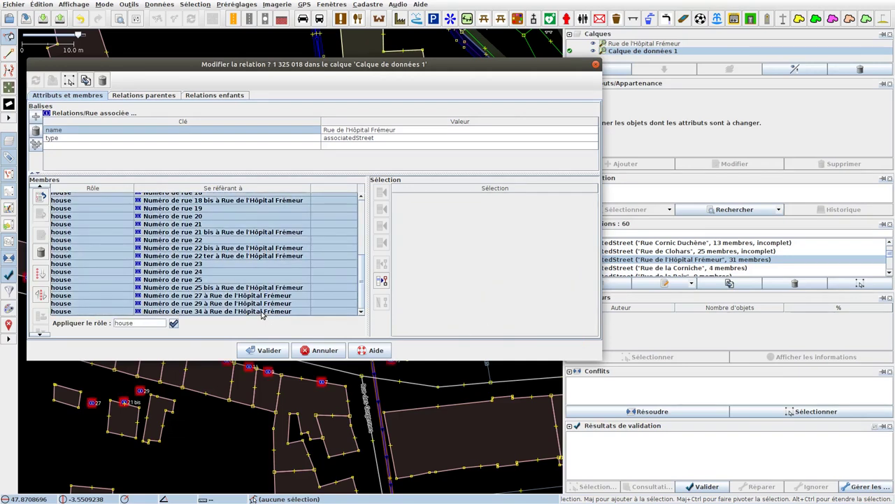
{"action": "left_click", "coordinate": [382, 282]}
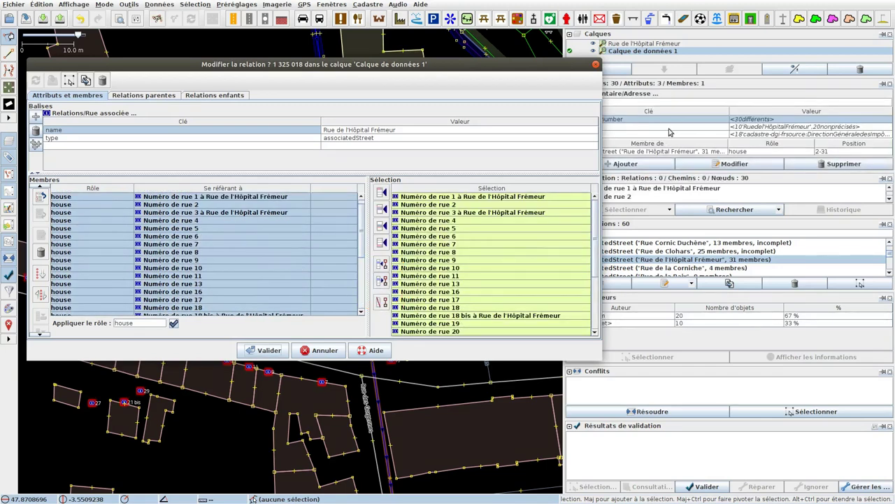
Set addr:street to Rue de l'Hôpital Frémeur on all selected house numbers, close the relation with validation and clear the selection.
{"action": "left_click_drag", "start_coordinate": [564, 64], "coordinate": [518, 64]}
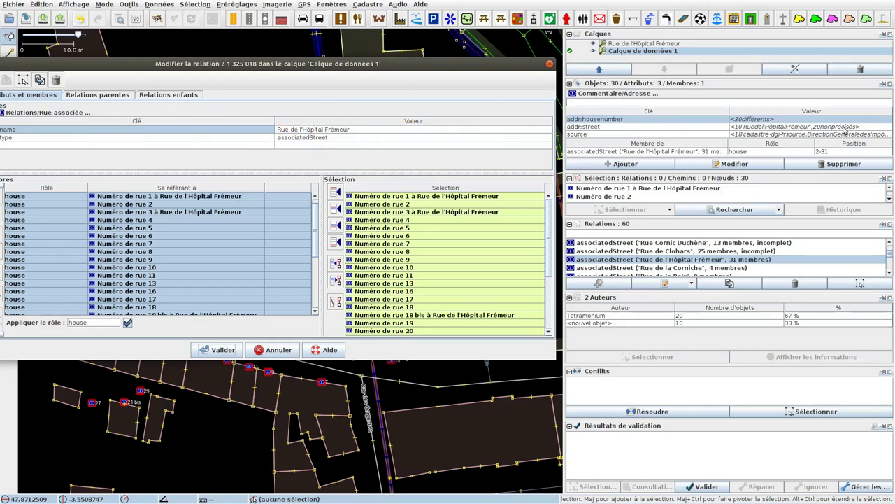
{"action": "left_click", "coordinate": [717, 129]}
{"action": "double_click", "coordinate": [716, 129]}
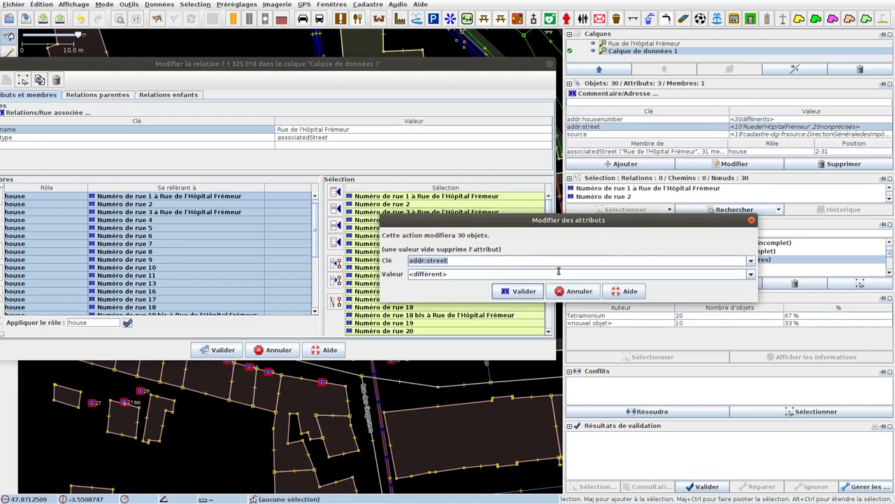
{"action": "left_click", "coordinate": [750, 278]}
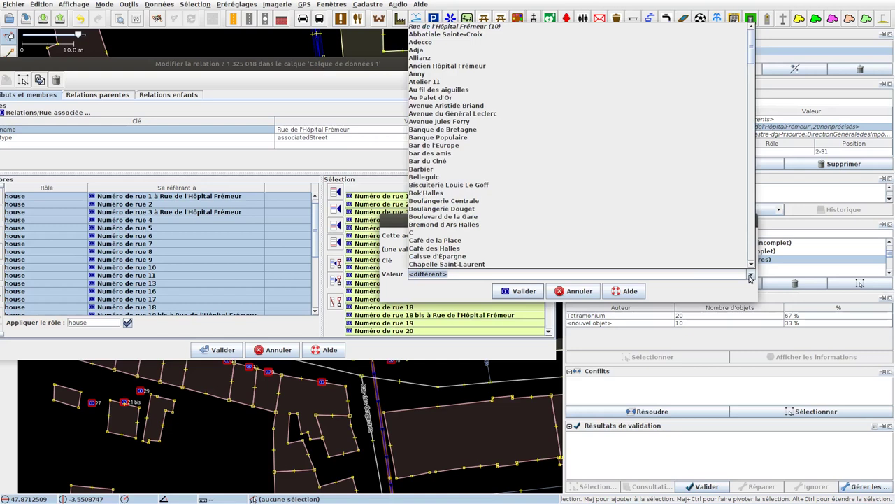
{"action": "left_click", "coordinate": [483, 28]}
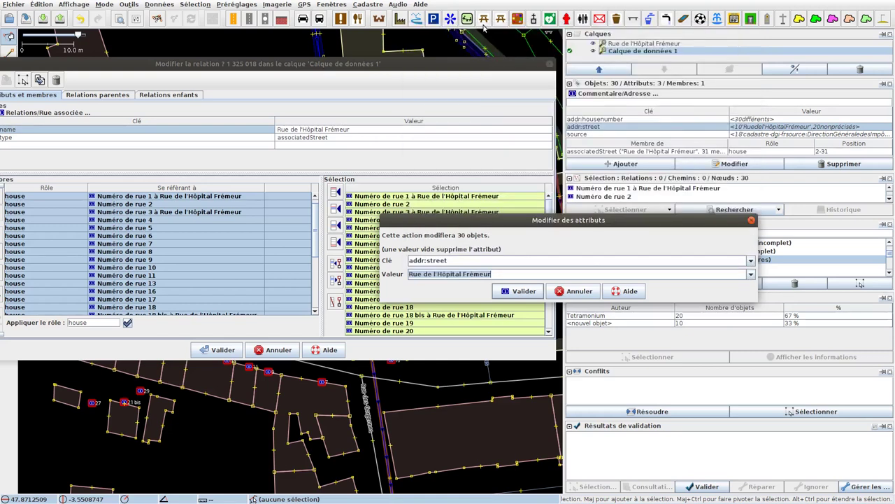
{"action": "left_click", "coordinate": [524, 291]}
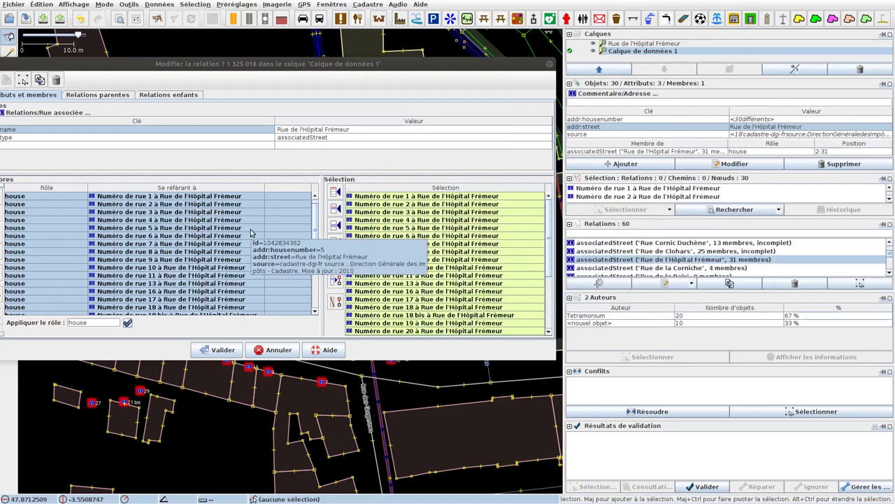
{"action": "left_click", "coordinate": [219, 350]}
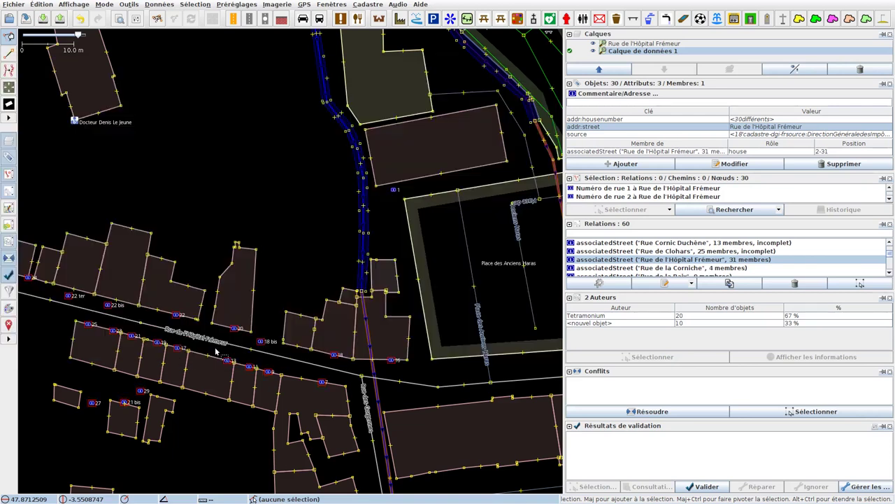
{"action": "left_click", "coordinate": [274, 299]}
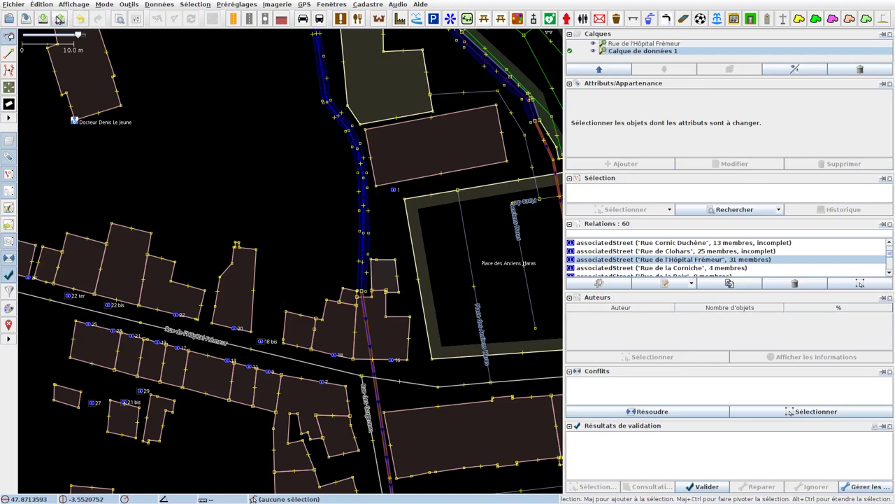
Upload the changes despite the validation warning, ending the changeset comment "Mise à jour Quimperlé adresses Rue de" with "hopital fremeur".
{"action": "left_click", "coordinate": [60, 19]}
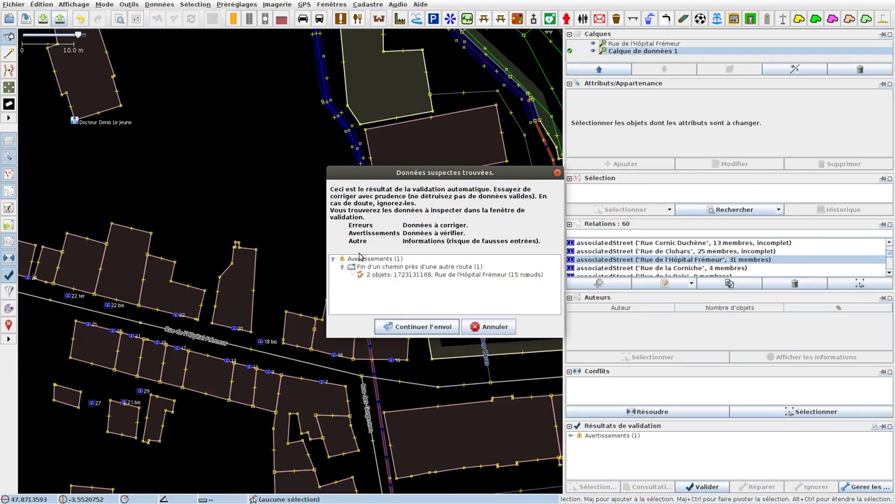
{"action": "left_click", "coordinate": [423, 326]}
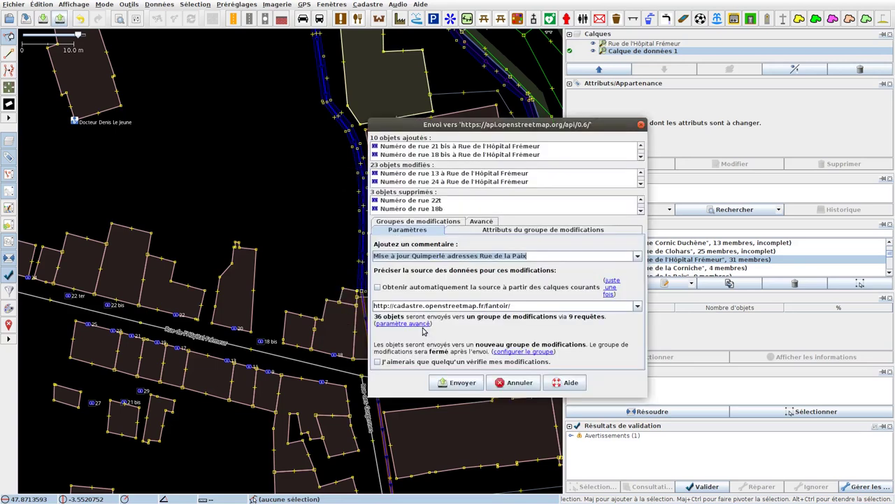
{"action": "left_click", "coordinate": [535, 258]}
{"action": "key", "text": "BackSpace"}
{"action": "key", "text": "BackSpace"}
{"action": "key", "text": "BackSpace"}
{"action": "key", "text": "BackSpace"}
{"action": "key", "text": "BackSpace"}
{"action": "key", "text": "BackSpace"}
{"action": "key", "text": "BackSpace"}
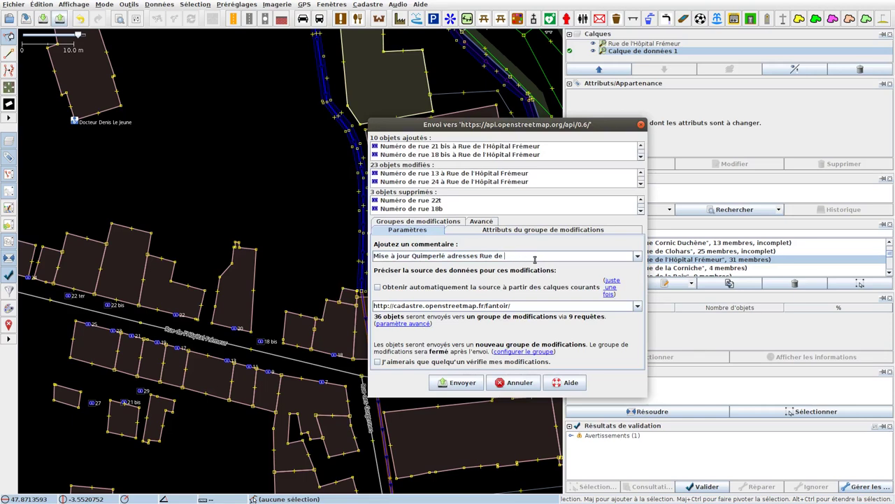
{"action": "type", "text": "hopital fremeur"}
{"action": "left_click", "coordinate": [450, 384]}
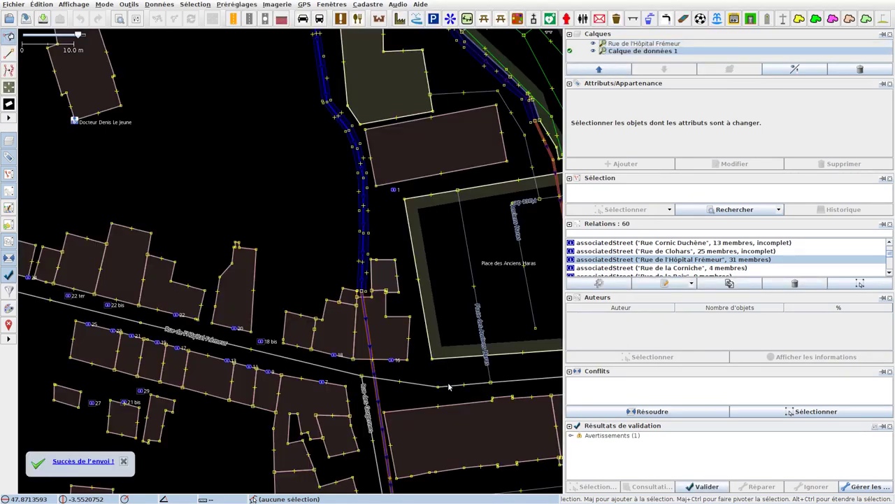
Select the Rue de l'Hôpital Frémeur way and switch to the Quimperlé FANTOIR street list in Firefox.
{"action": "left_click", "coordinate": [423, 386]}
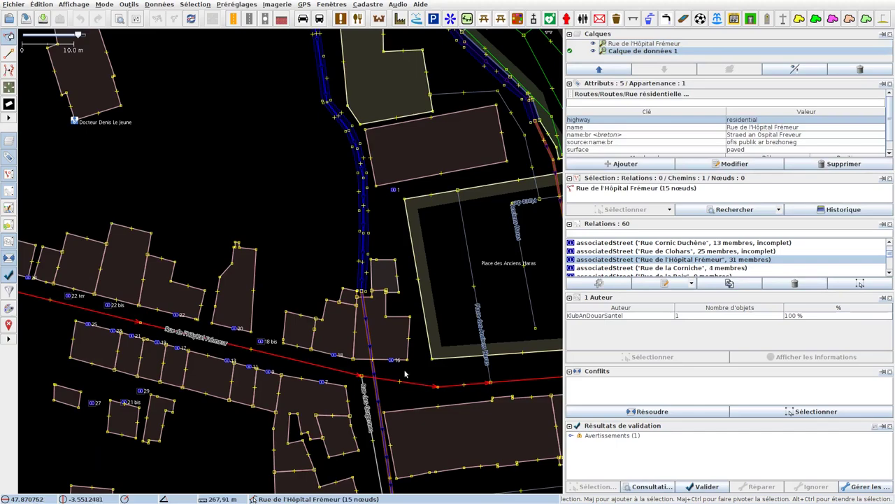
{"action": "key", "text": "alt+Tab"}
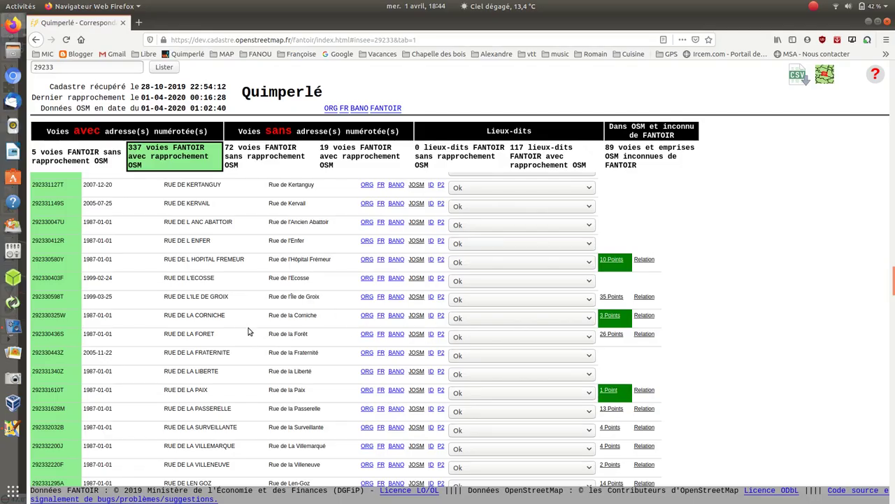
Copy the FANTOIR code of Rue de l'Hôpital Frémeur from the street list and add it to the way in JOSM as ref:FR:FANTOIR=292330580Y.
{"action": "double_click", "coordinate": [49, 259]}
{"action": "right_click", "coordinate": [50, 261]}
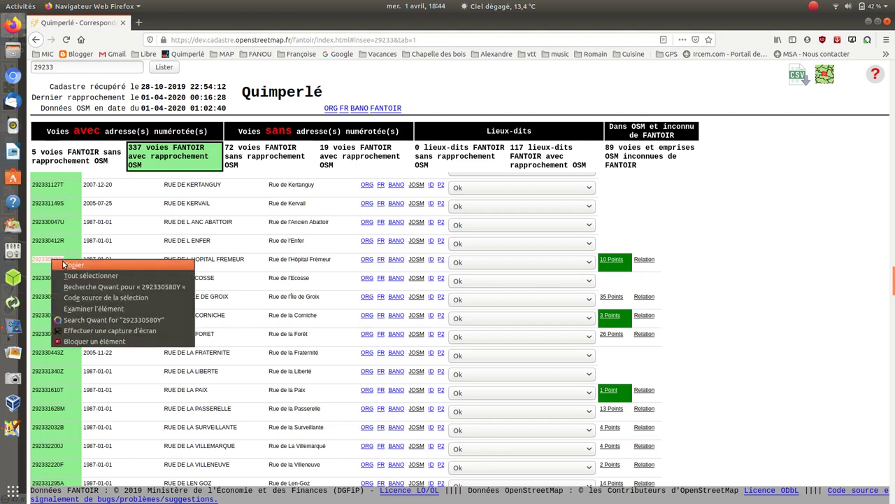
{"action": "left_click", "coordinate": [62, 263]}
{"action": "key", "text": "alt+Tab"}
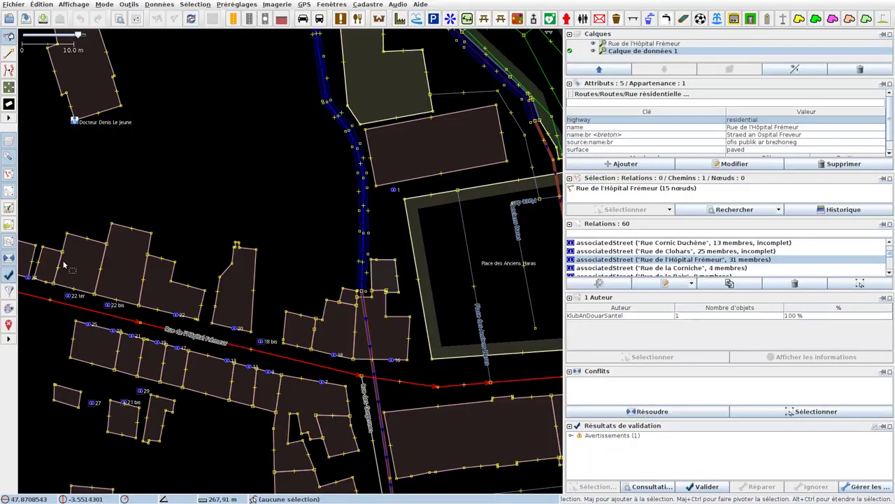
{"action": "left_click", "coordinate": [610, 165]}
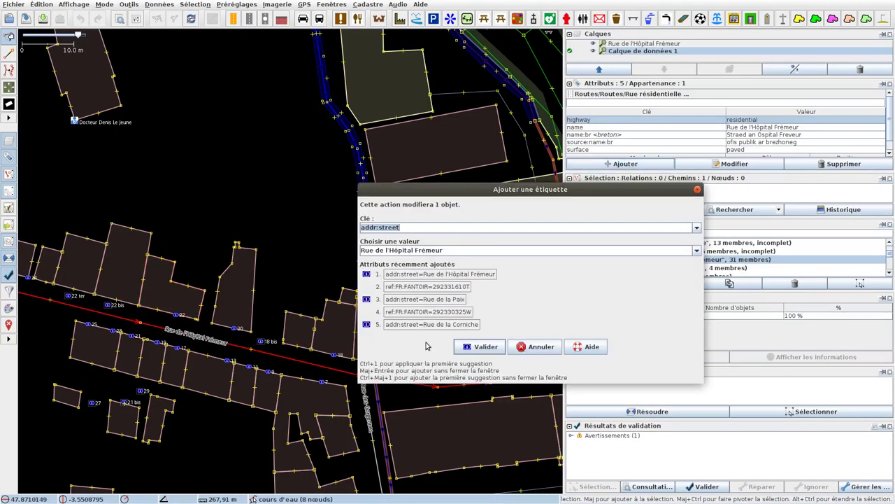
{"action": "left_click", "coordinate": [432, 317]}
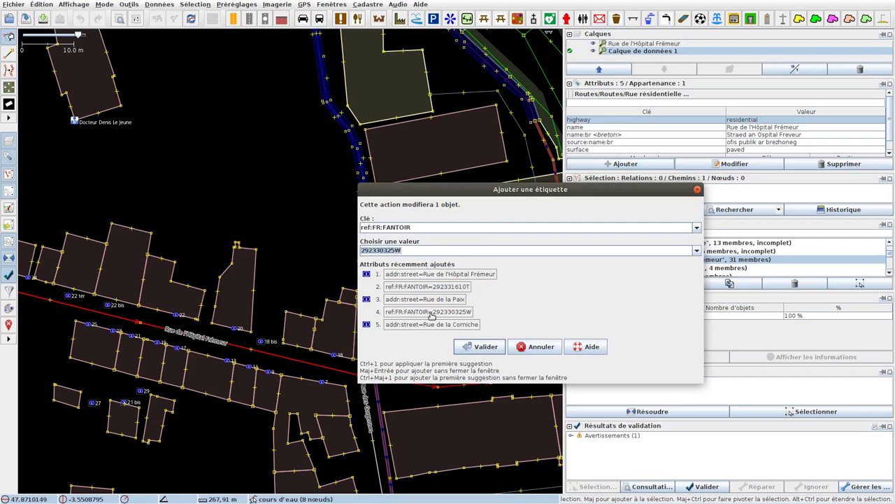
{"action": "key", "text": "ctrl+v"}
{"action": "left_click", "coordinate": [480, 348]}
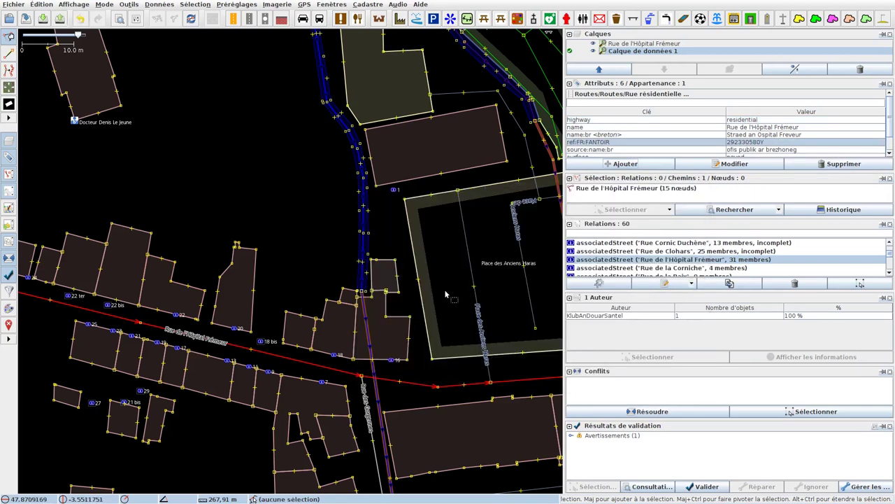
Clear the selection and upload the tagged way despite the validation warning, keeping the comment "Mise à jour Quimperlé adresses Rue de hopital fremeur".
{"action": "left_click", "coordinate": [240, 188]}
{"action": "left_click", "coordinate": [61, 20]}
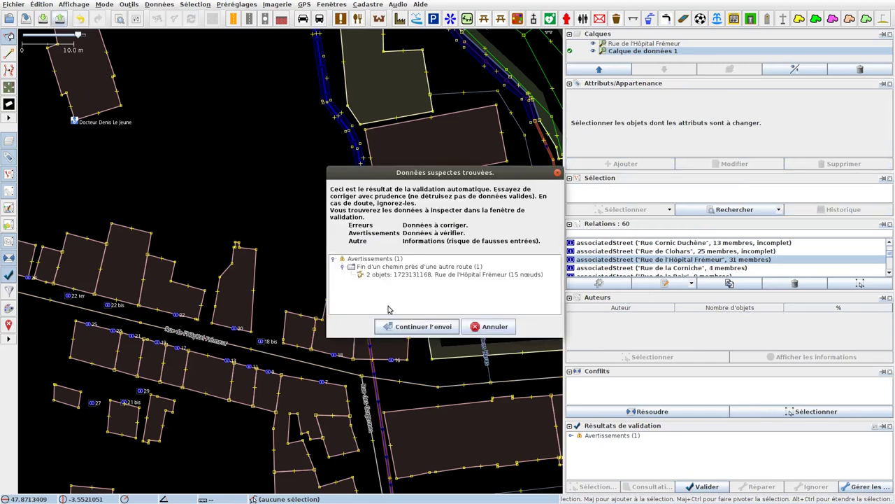
{"action": "left_click", "coordinate": [400, 326]}
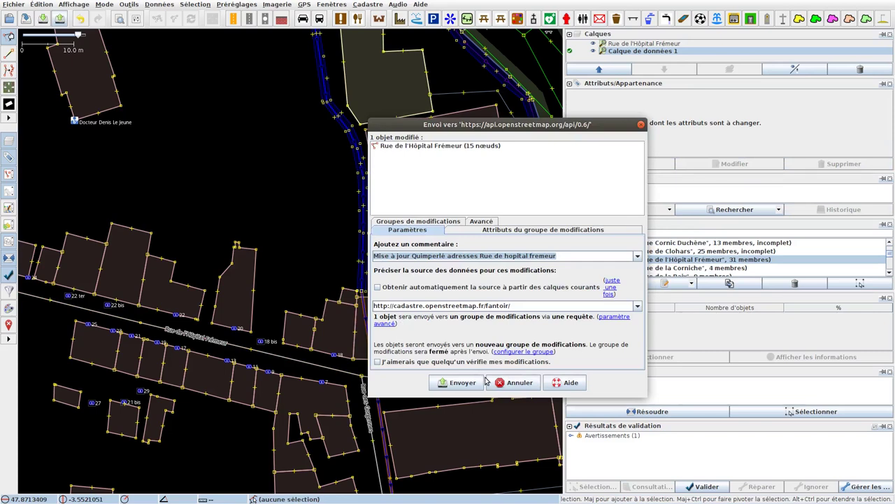
{"action": "left_click", "coordinate": [465, 386]}
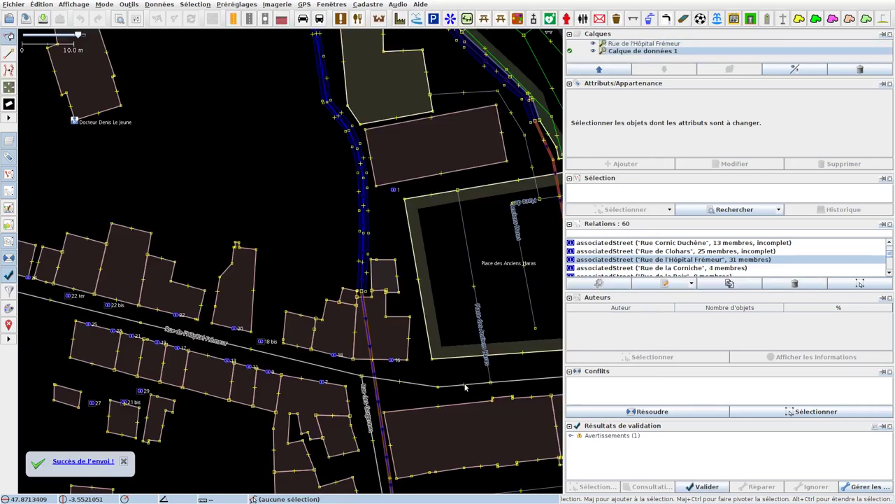
Switch to the FANTOIR list in Firefox, load the Rue de l'Île de Groix address points into JOSM and select them all.
{"action": "key", "text": "alt+Tab"}
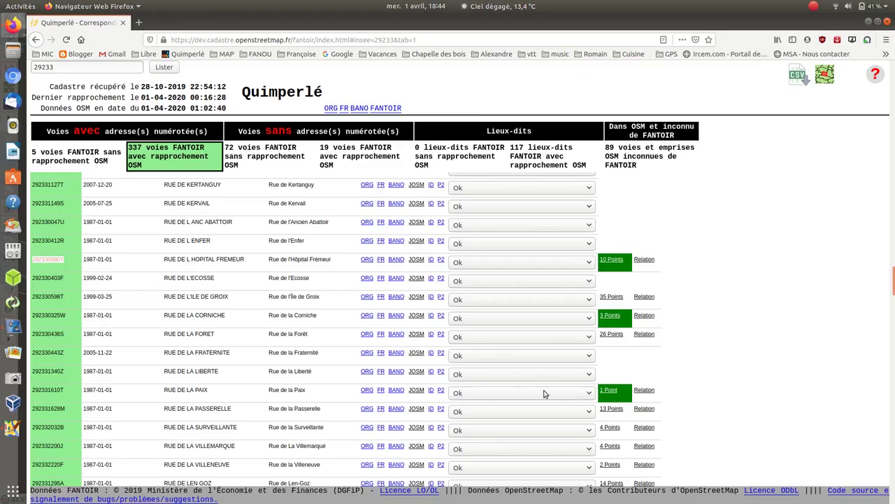
{"action": "left_click", "coordinate": [612, 297]}
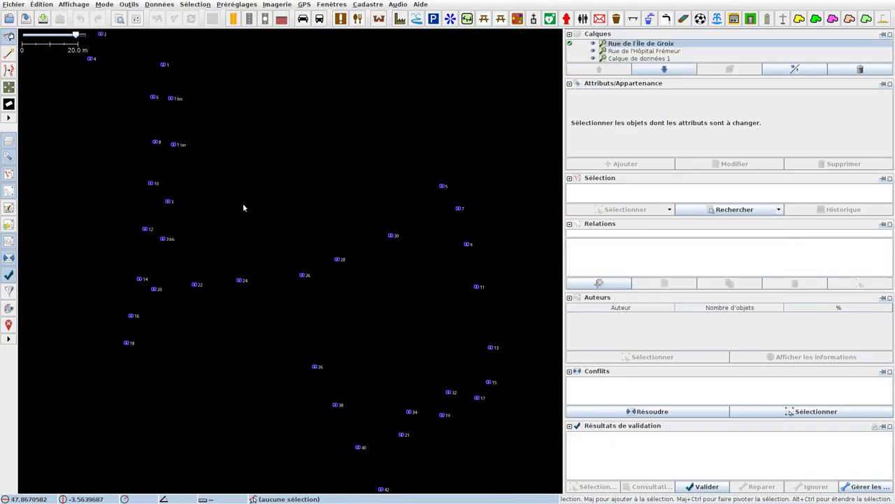
{"action": "scroll", "coordinate": [244, 207], "scroll_direction": "down", "scroll_amount": 3}
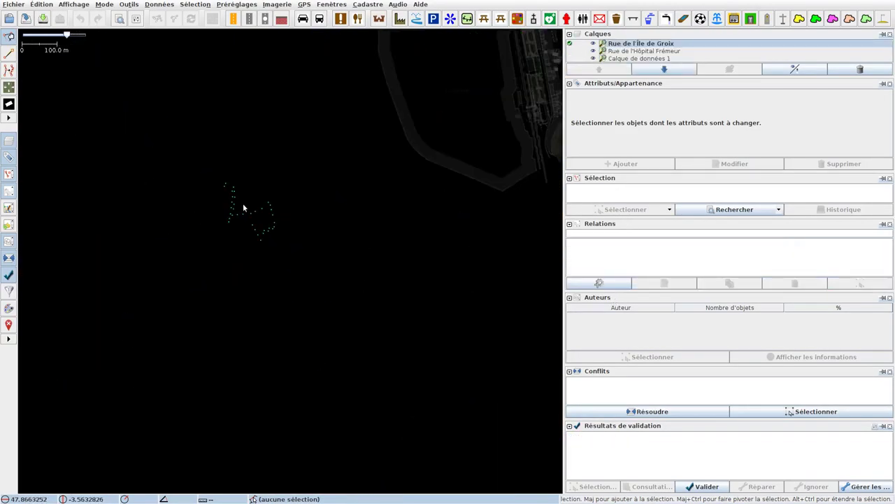
{"action": "scroll", "coordinate": [244, 208], "scroll_direction": "up", "scroll_amount": 4}
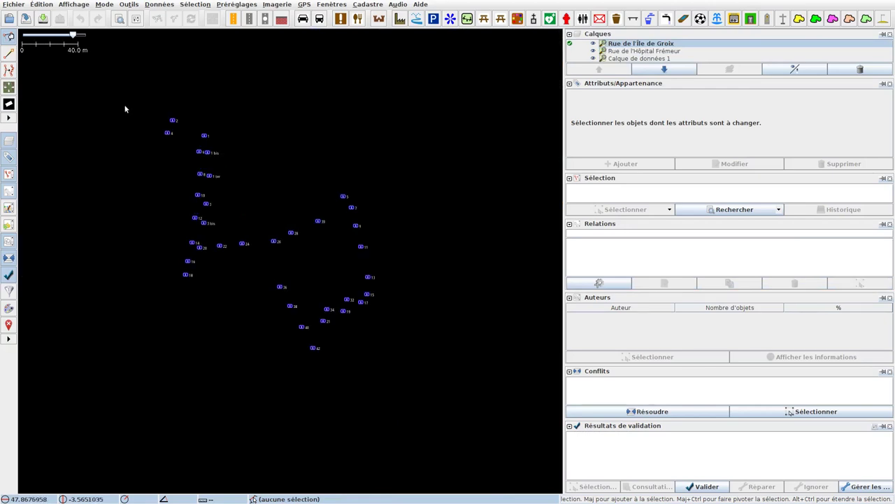
{"action": "left_click_drag", "start_coordinate": [125, 109], "coordinate": [429, 418]}
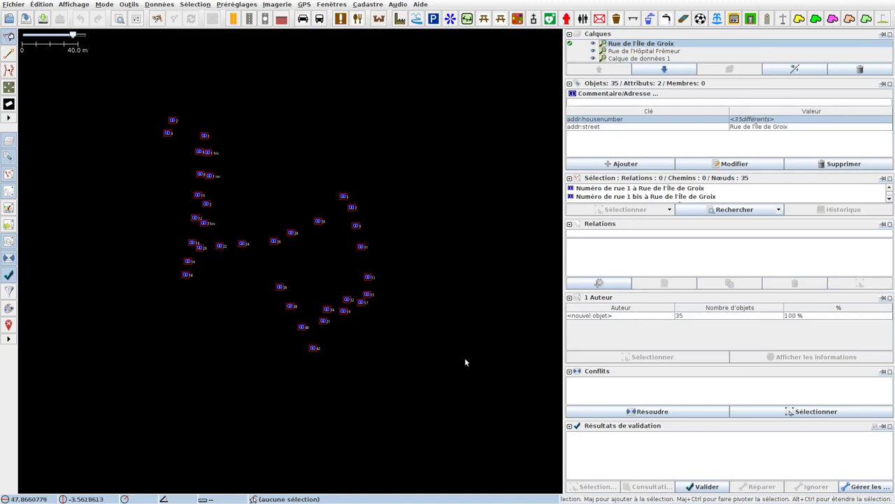
Delete the Rue de l'Hôpital Frémeur layer, activate Calque de données 1 and download the OpenStreetMap data around Rue de l'Île de Groix into it.
{"action": "left_click", "coordinate": [676, 51]}
{"action": "left_click", "coordinate": [840, 73]}
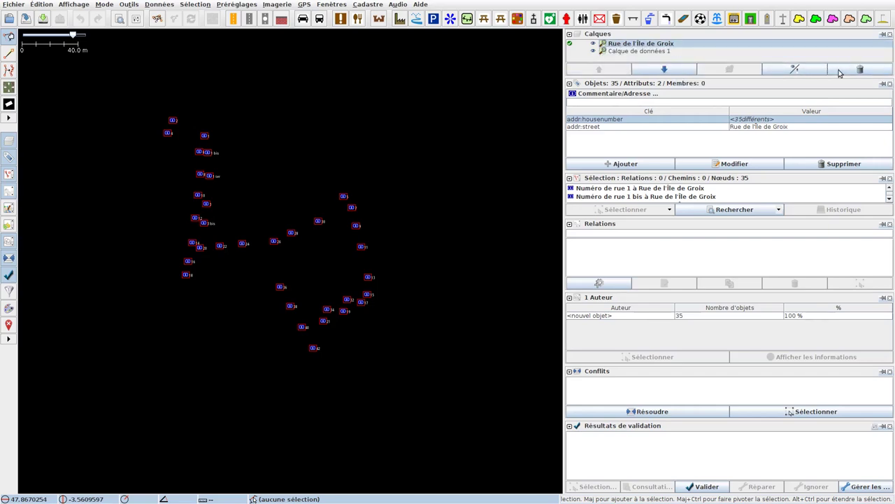
{"action": "left_click", "coordinate": [570, 52]}
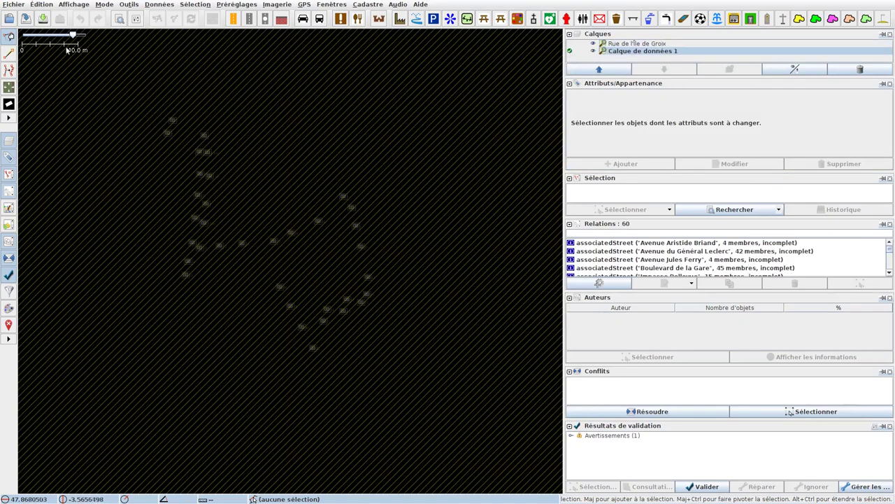
{"action": "left_click", "coordinate": [44, 18]}
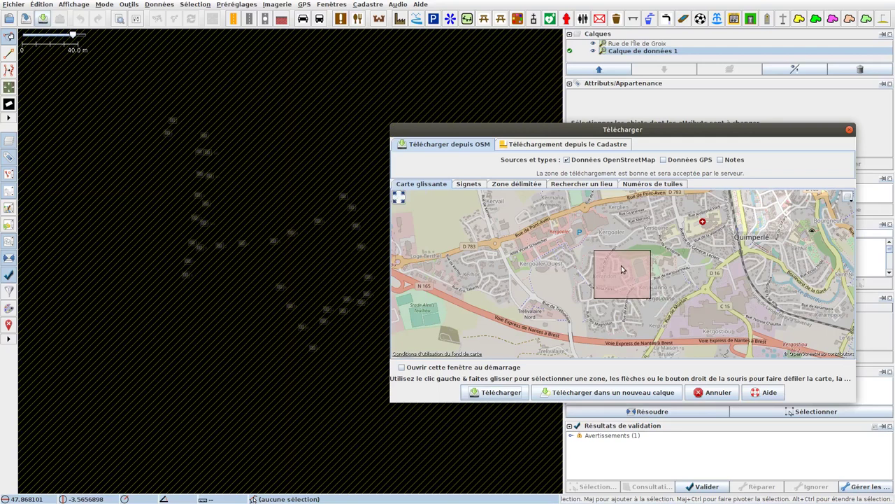
{"action": "left_click", "coordinate": [498, 392]}
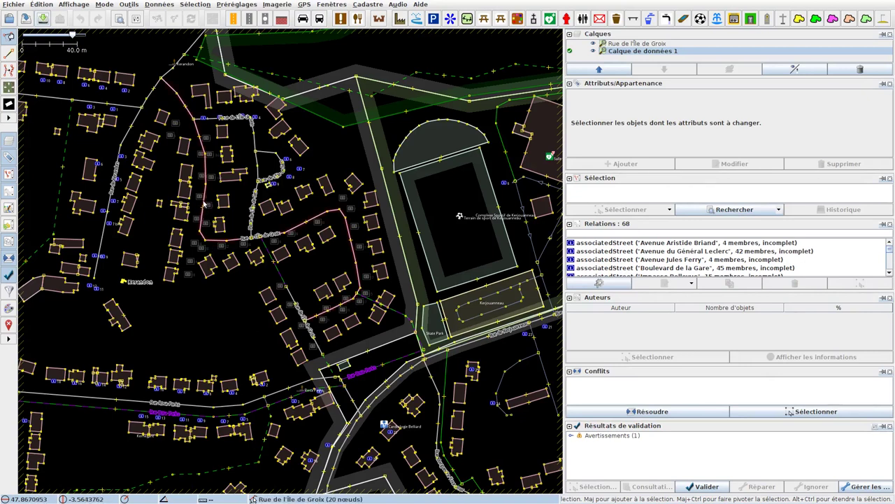
Paste the Rue de l'Île de Groix address points into the data layer at their original positions and copy their addr:street value.
{"action": "left_click", "coordinate": [204, 203]}
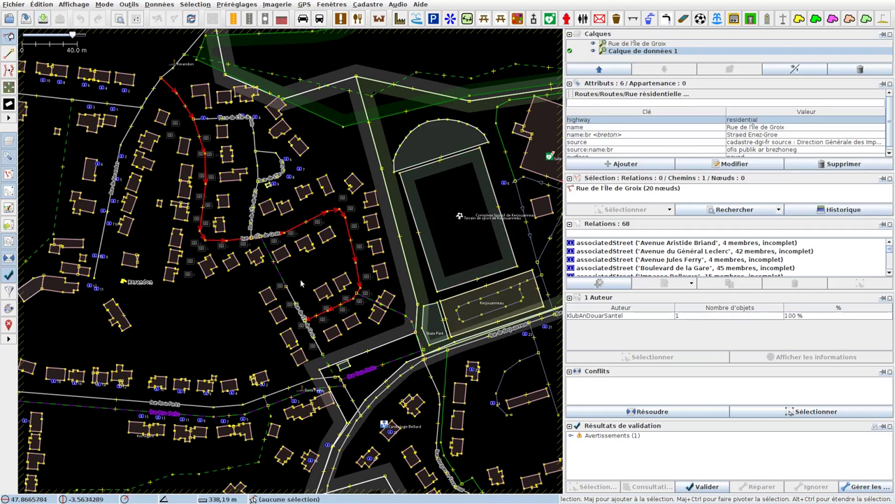
{"action": "key", "text": "ctrl+alt+a"}
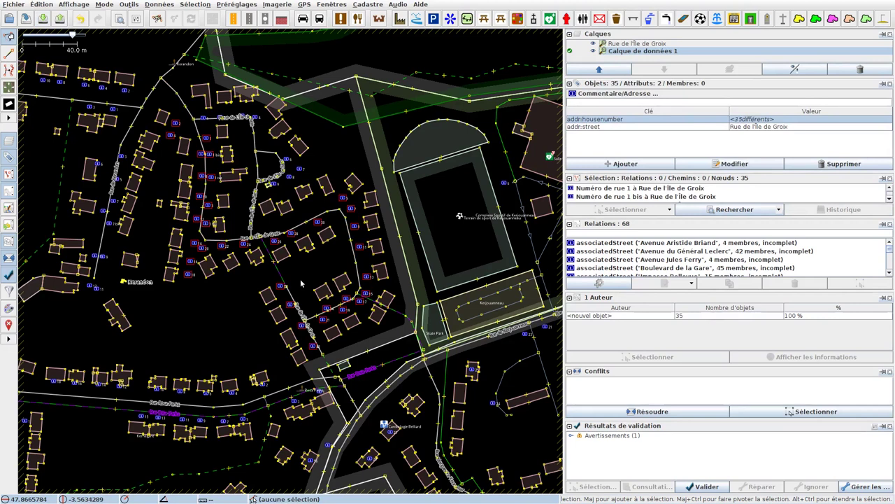
{"action": "double_click", "coordinate": [758, 128]}
{"action": "key", "text": "ctrl+c"}
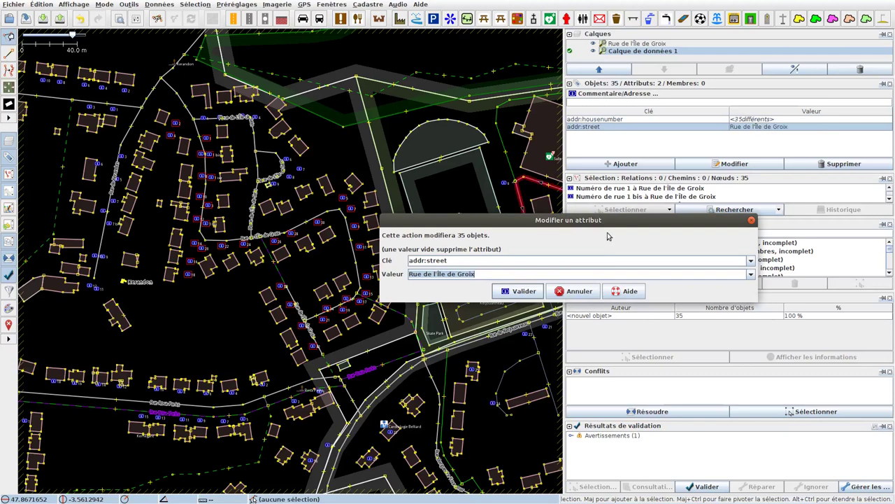
{"action": "left_click", "coordinate": [530, 290]}
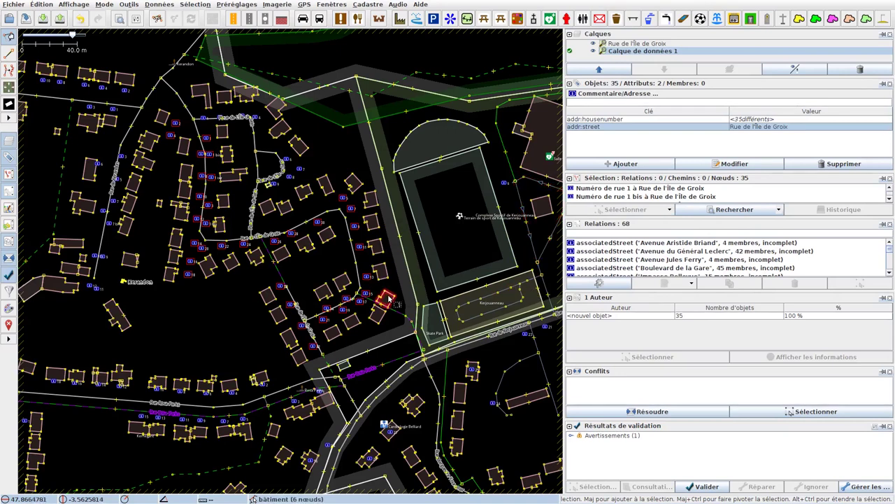
Add the main Rue de l'Île de Groix way to the selection and start a relation with type associatedStreet and name Rue de l'Île de Groix.
{"action": "left_click", "coordinate": [212, 242], "text": "shift"}
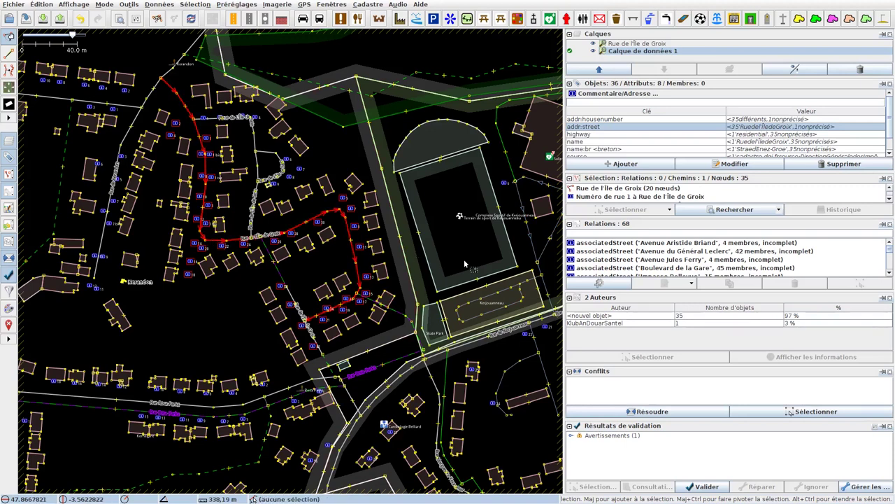
{"action": "left_click", "coordinate": [596, 284]}
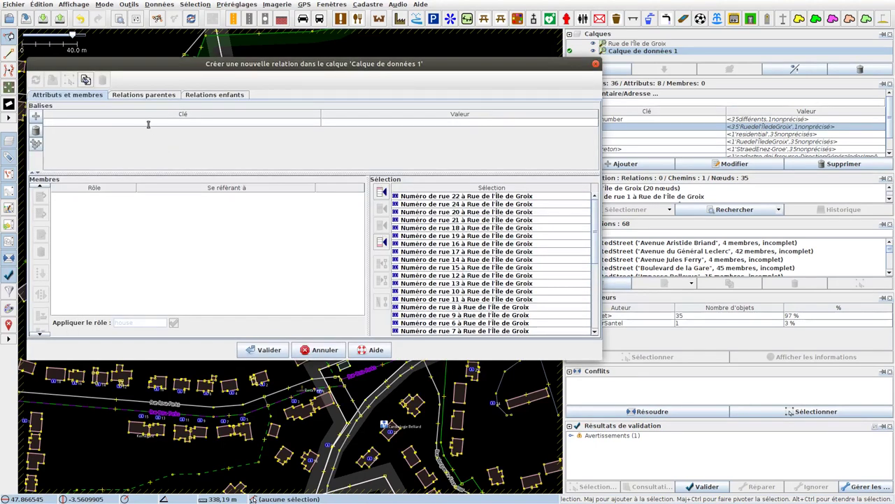
{"action": "key", "text": "ctrl+v"}
{"action": "key", "text": "BackSpace"}
{"action": "type", "text": "type"}
{"action": "key", "text": "Tab"}
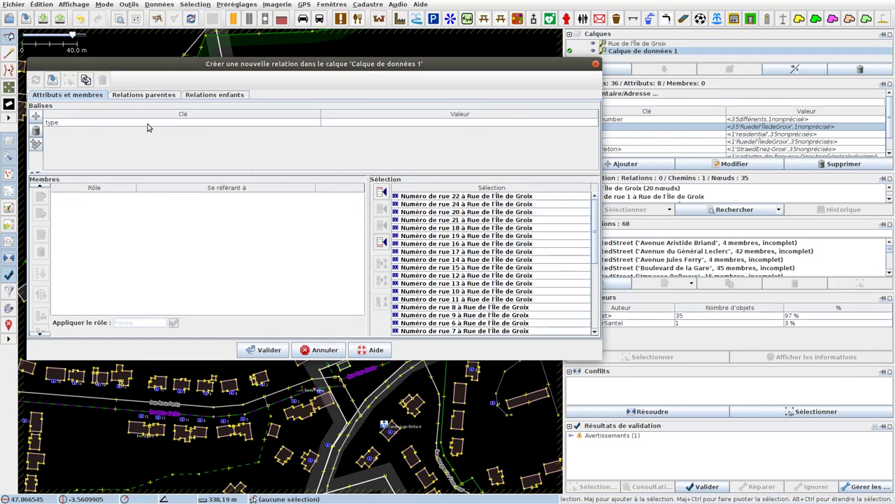
{"action": "type", "text": "associatedStreet"}
{"action": "key", "text": "Return"}
{"action": "type", "text": "n"}
{"action": "key", "text": "Return"}
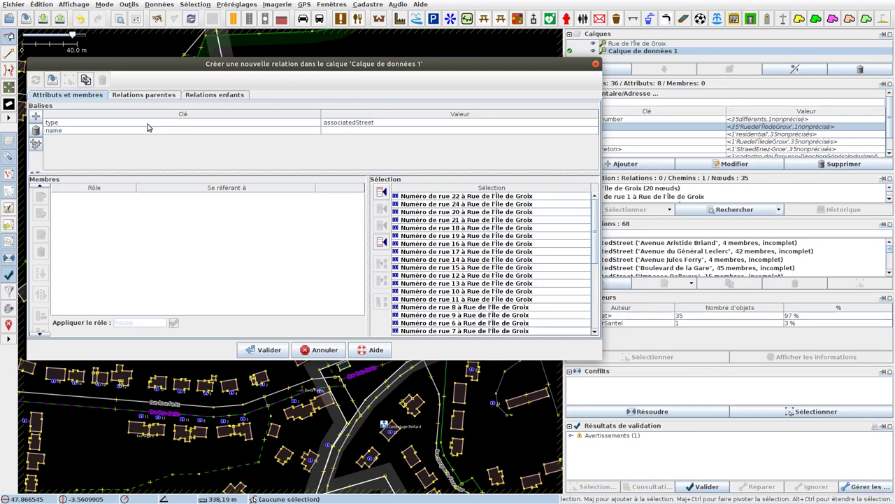
{"action": "key", "text": "ctrl+v"}
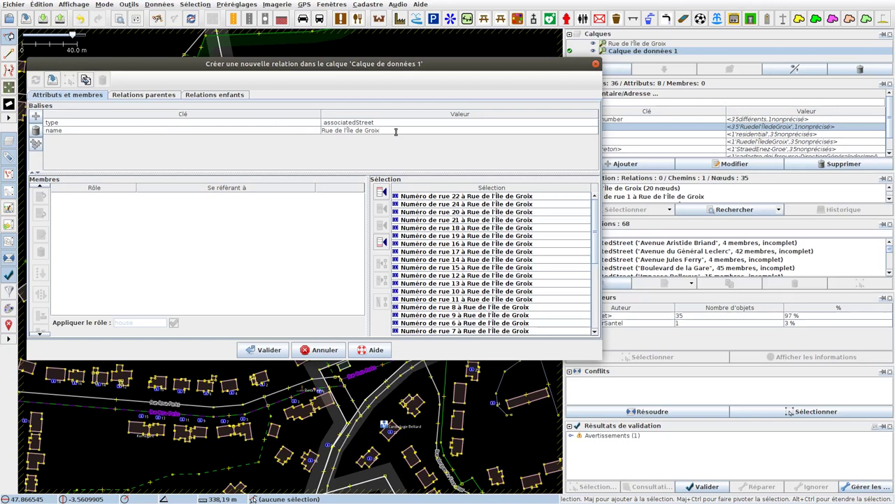
Add the selected street and house numbers as relation members, sort them in numerical order, save the relation and clear the selection.
{"action": "left_click", "coordinate": [382, 194]}
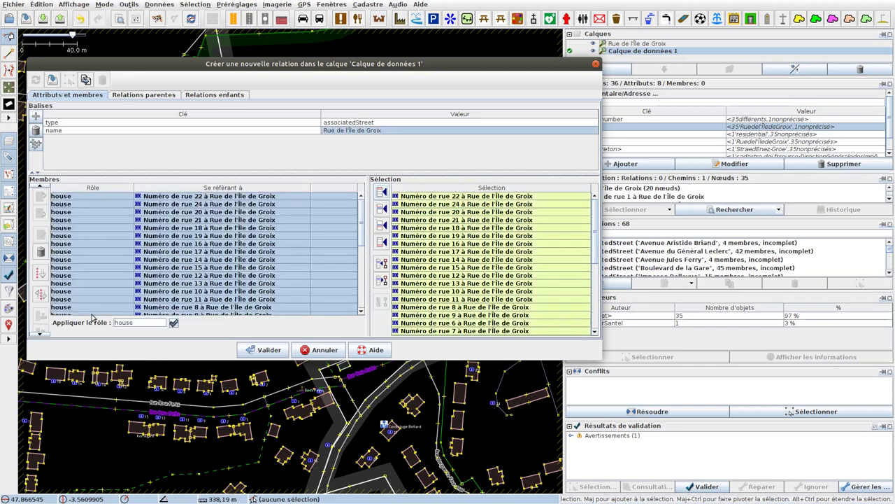
{"action": "left_click", "coordinate": [41, 293]}
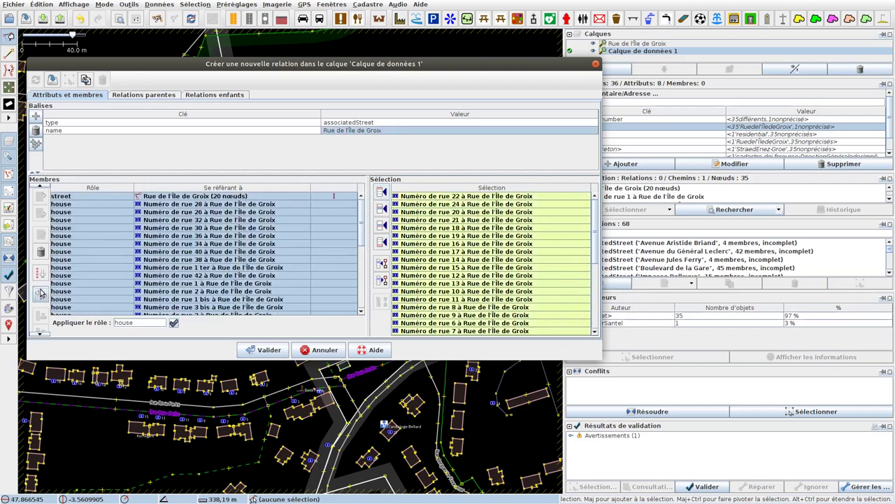
{"action": "left_click", "coordinate": [41, 273]}
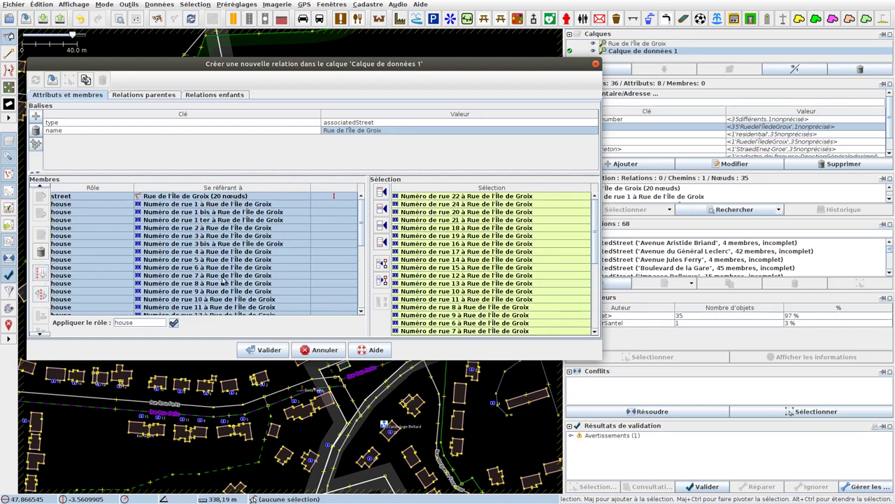
{"action": "left_click", "coordinate": [270, 350]}
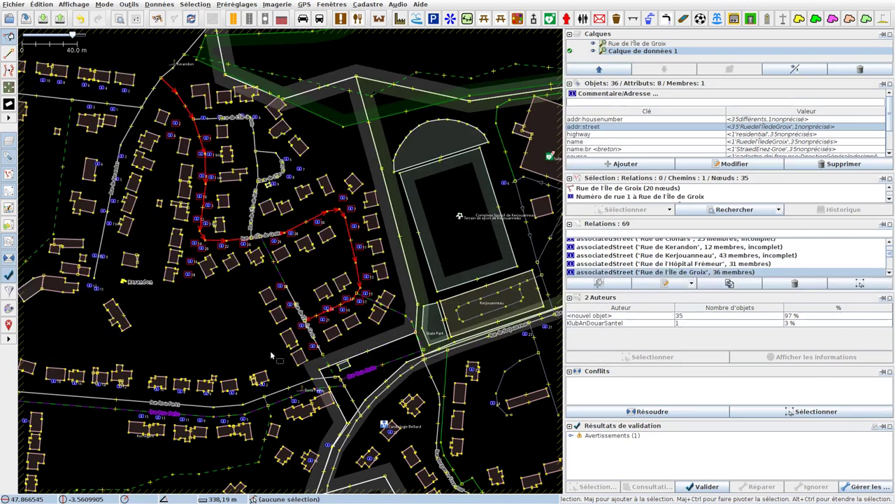
{"action": "left_click", "coordinate": [313, 273]}
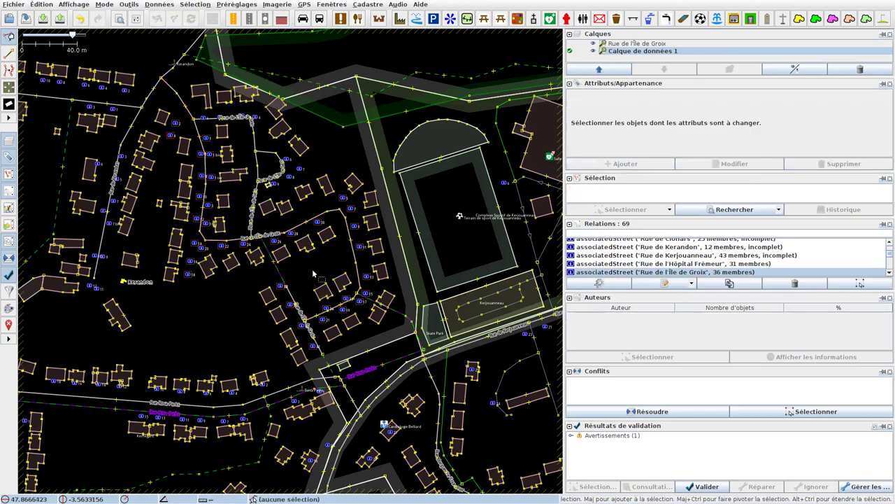
Add the separate 3-node Rue de l'Île de Groix way as a street member of its associatedStreet relation, save it and clear the selection.
{"action": "left_click", "coordinate": [295, 305]}
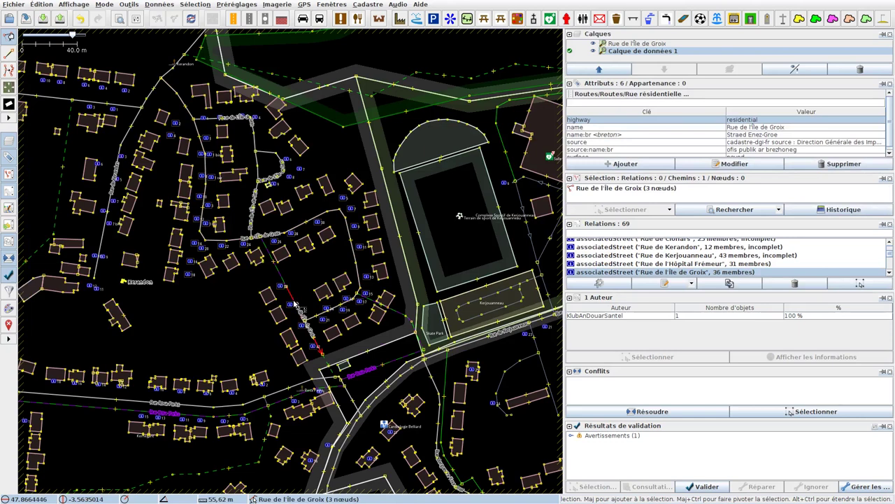
{"action": "left_click", "coordinate": [300, 229]}
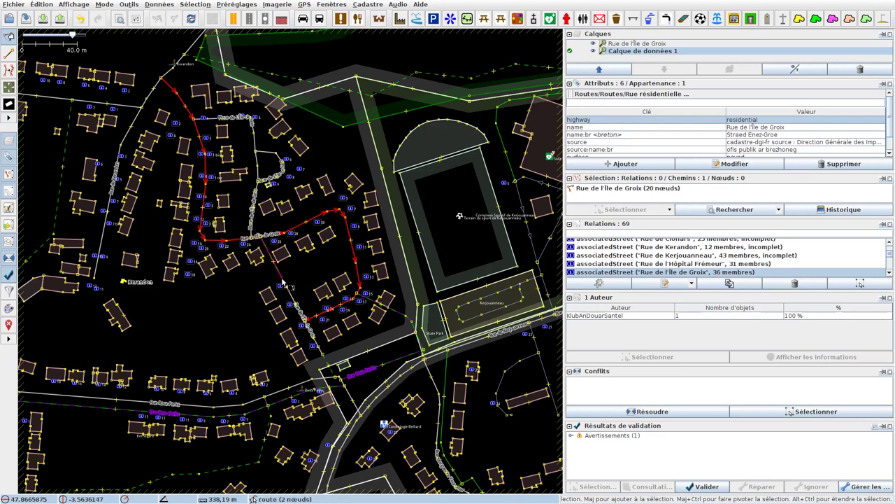
{"action": "left_click", "coordinate": [291, 298]}
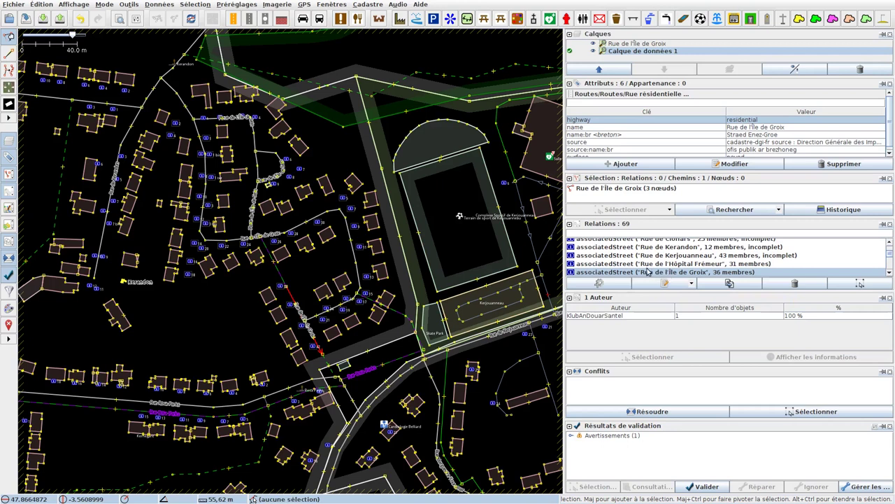
{"action": "left_click", "coordinate": [659, 285]}
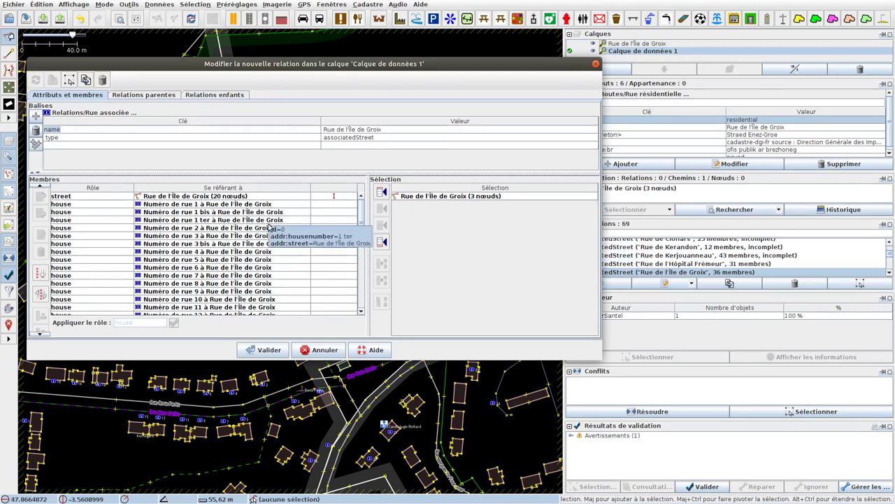
{"action": "left_click", "coordinate": [381, 194]}
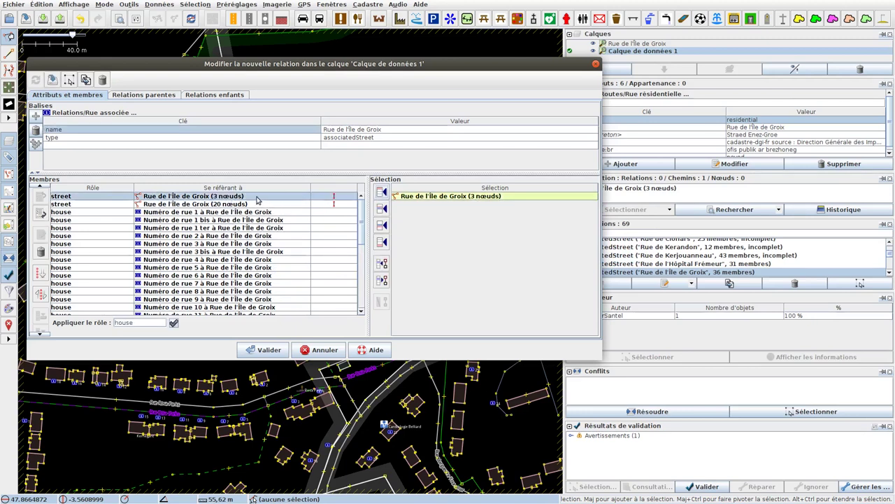
{"action": "left_click", "coordinate": [264, 351]}
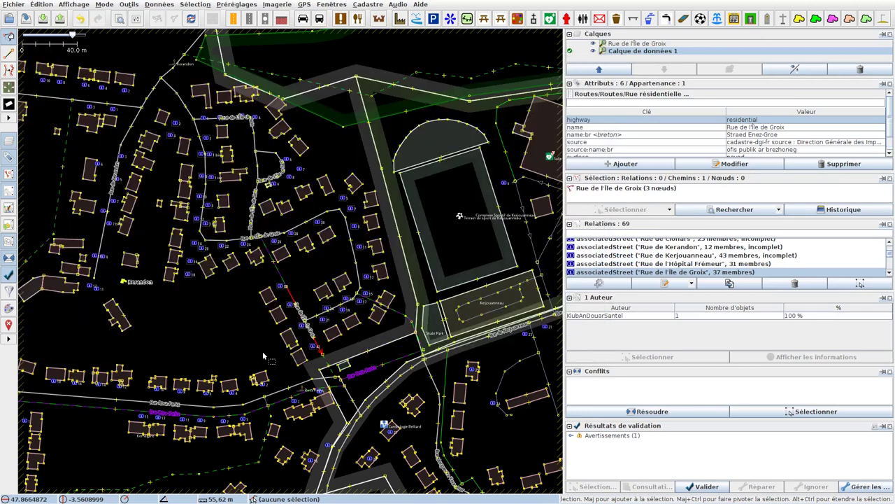
{"action": "left_click", "coordinate": [285, 232]}
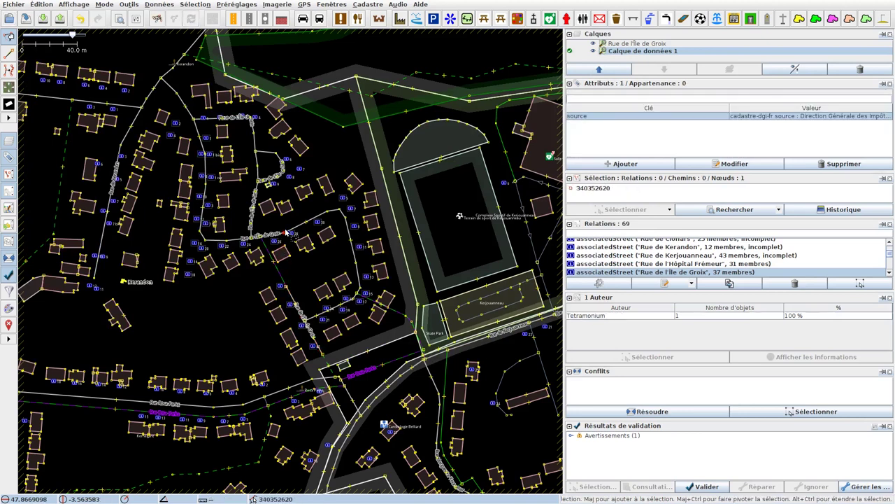
{"action": "left_click", "coordinate": [293, 299]}
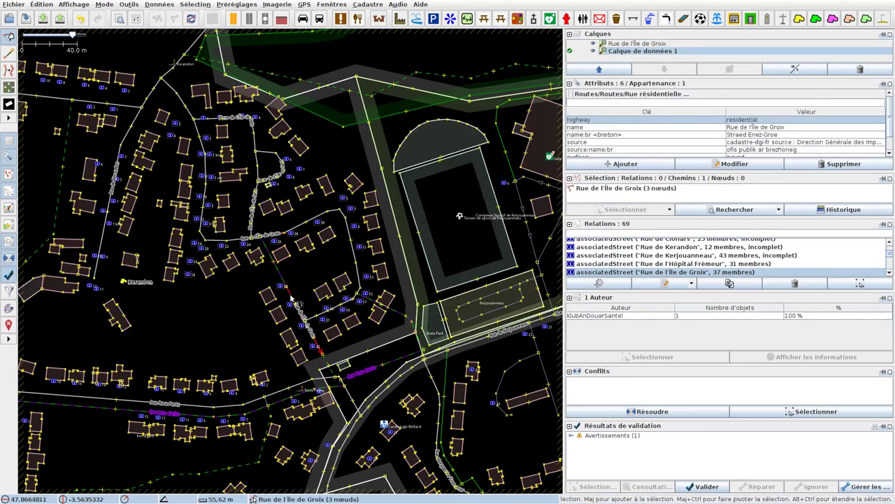
{"action": "left_click", "coordinate": [308, 214]}
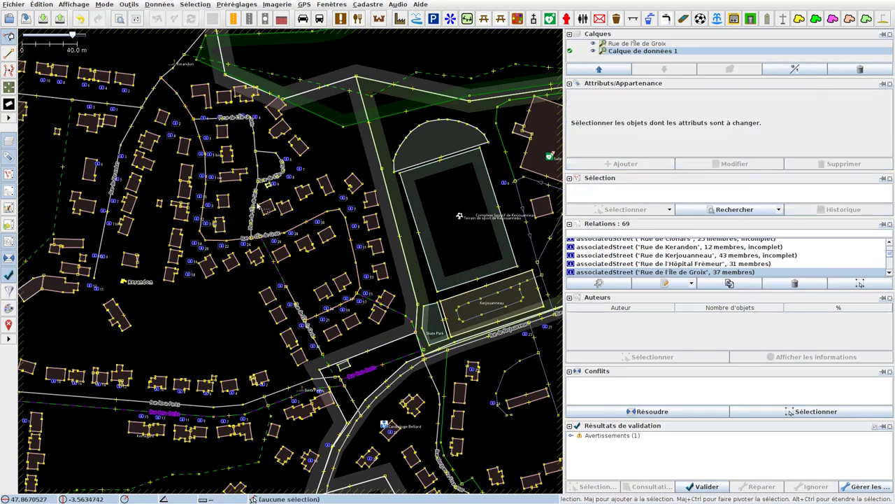
Replace the old street name in the changeset comment and upload the Rue de l'Île de Groix changes to OpenStreetMap.
{"action": "left_click", "coordinate": [60, 20]}
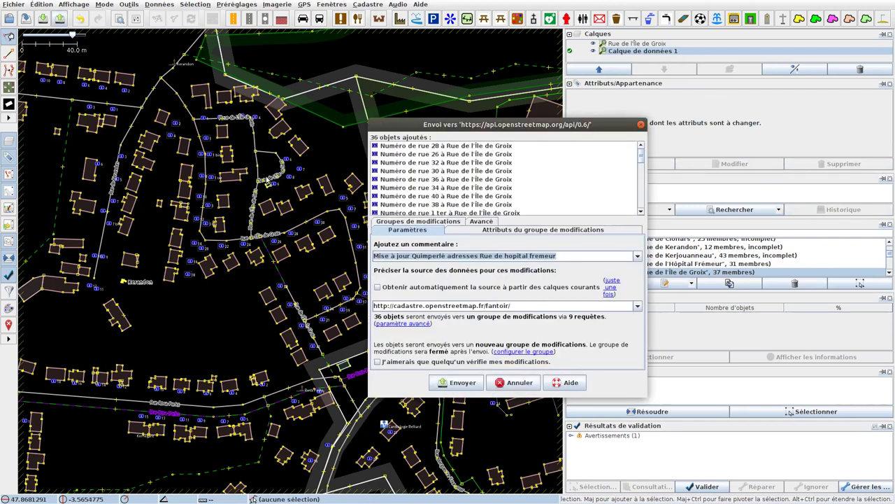
{"action": "left_click", "coordinate": [565, 255]}
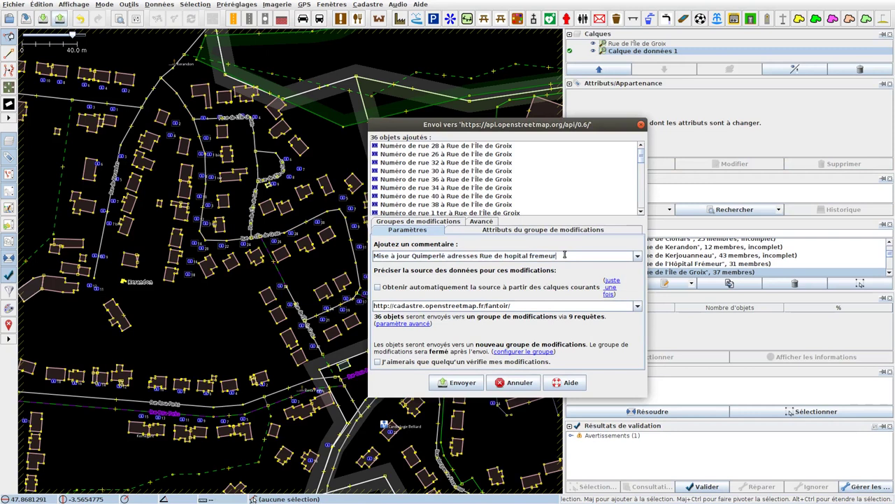
{"action": "key", "text": "BackSpace"}
{"action": "key", "text": "BackSpace"}
{"action": "key", "text": "BackSpace"}
{"action": "key", "text": "BackSpace"}
{"action": "key", "text": "BackSpace"}
{"action": "key", "text": "BackSpace"}
{"action": "key", "text": "BackSpace"}
{"action": "key", "text": "BackSpace"}
{"action": "key", "text": "BackSpace"}
{"action": "key", "text": "BackSpace"}
{"action": "key", "text": "BackSpace"}
{"action": "key", "text": "BackSpace"}
{"action": "key", "text": "BackSpace"}
{"action": "key", "text": "BackSpace"}
{"action": "key", "text": "BackSpace"}
{"action": "key", "text": "BackSpace"}
{"action": "key", "text": "BackSpace"}
{"action": "key", "text": "BackSpace"}
{"action": "key", "text": "BackSpace"}
{"action": "key", "text": "BackSpace"}
{"action": "type", "text": "R"}
{"action": "left_click", "coordinate": [464, 383]}
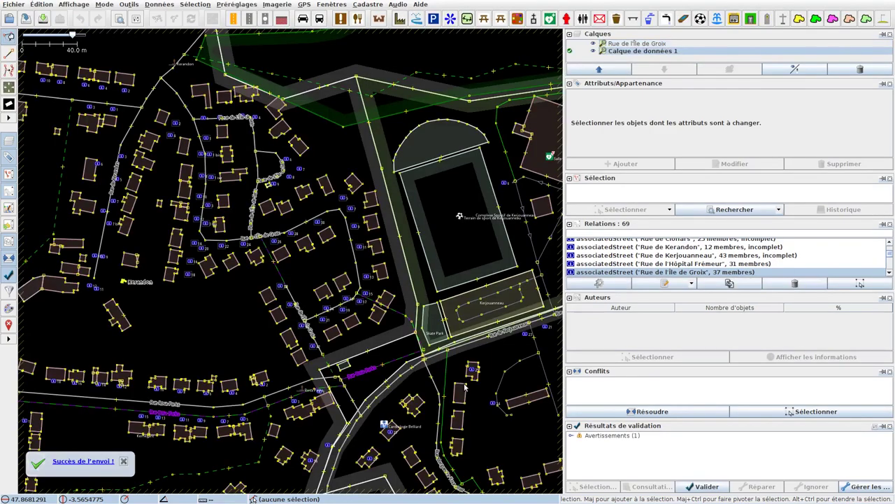
Switch to Firefox and copy the FANTOIR code 292330598T of Rue de l'Île de Groix from the Quimperlé list.
{"action": "key", "text": "alt+Tab"}
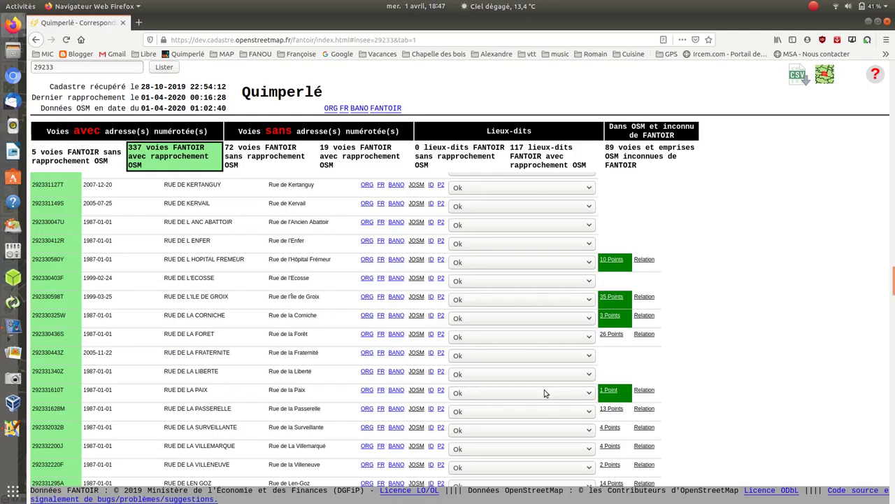
{"action": "double_click", "coordinate": [38, 298]}
{"action": "right_click", "coordinate": [39, 297]}
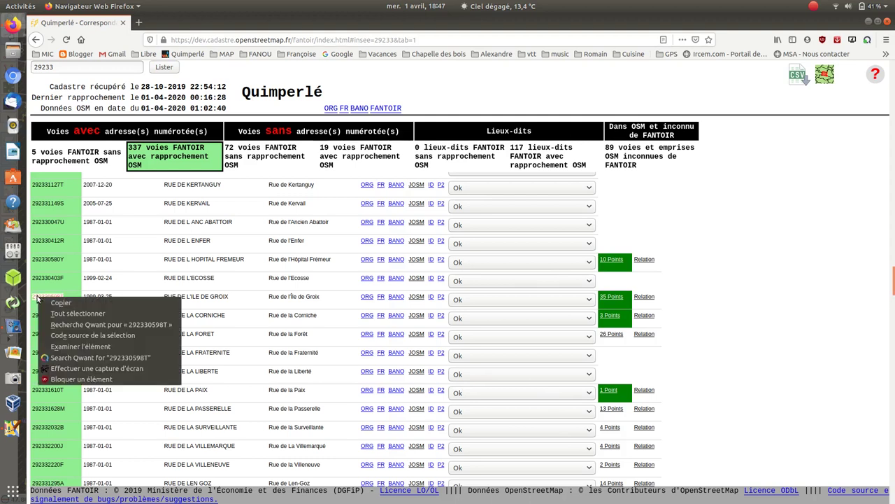